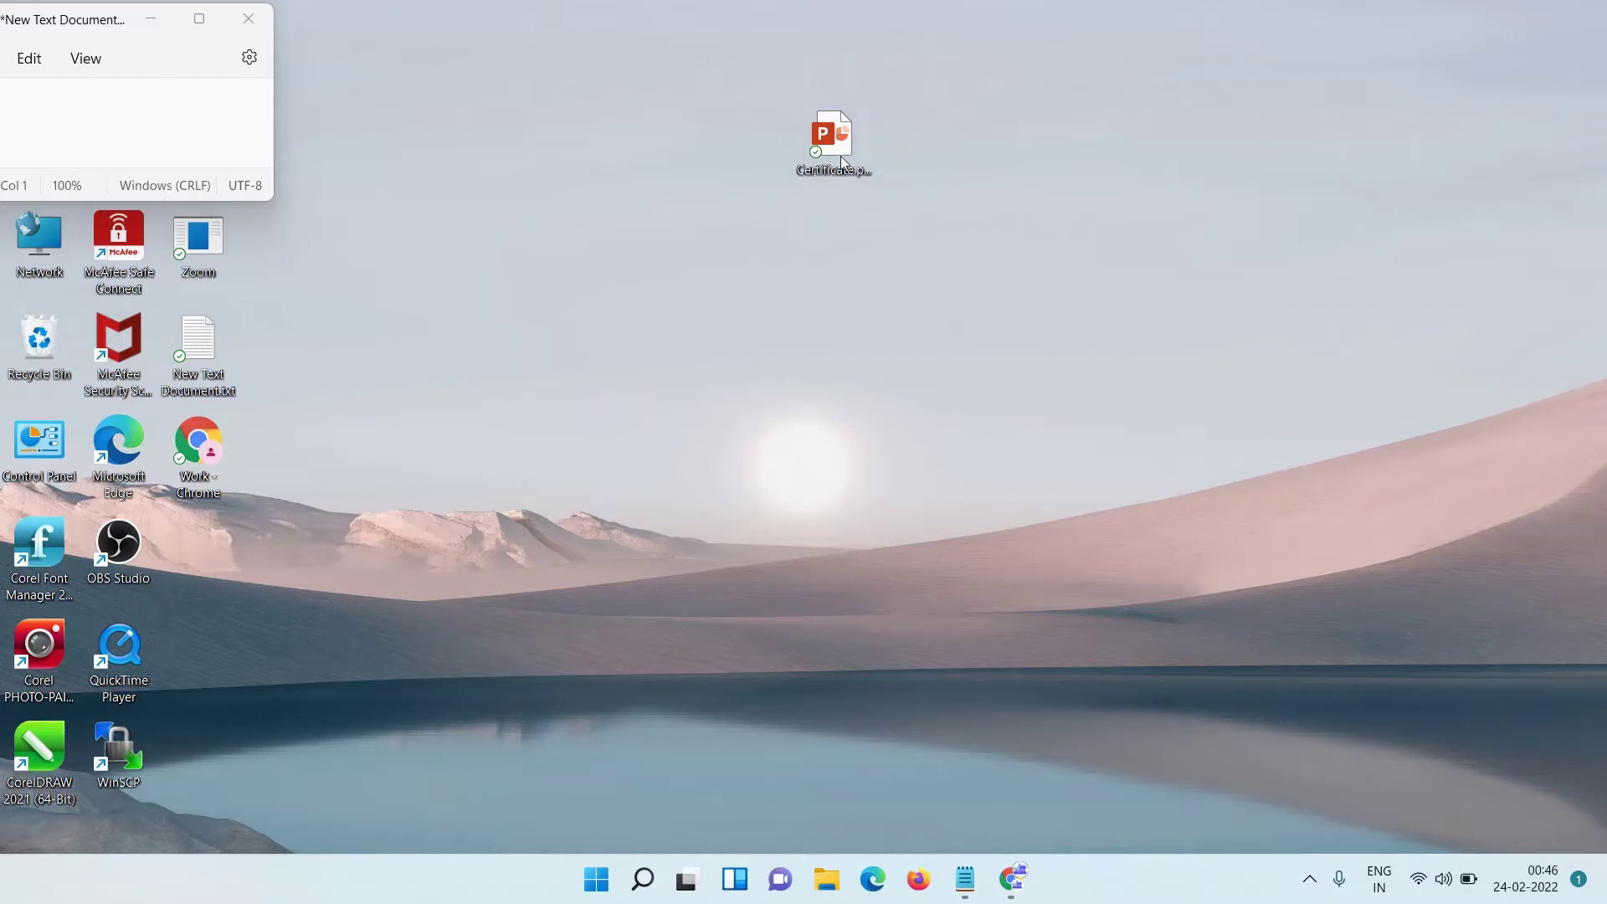
Step: Open the certificate presentation, check its <<NAME>> placeholder, and close PowerPoint
{"action": "double_click", "coordinate": [837, 146]}
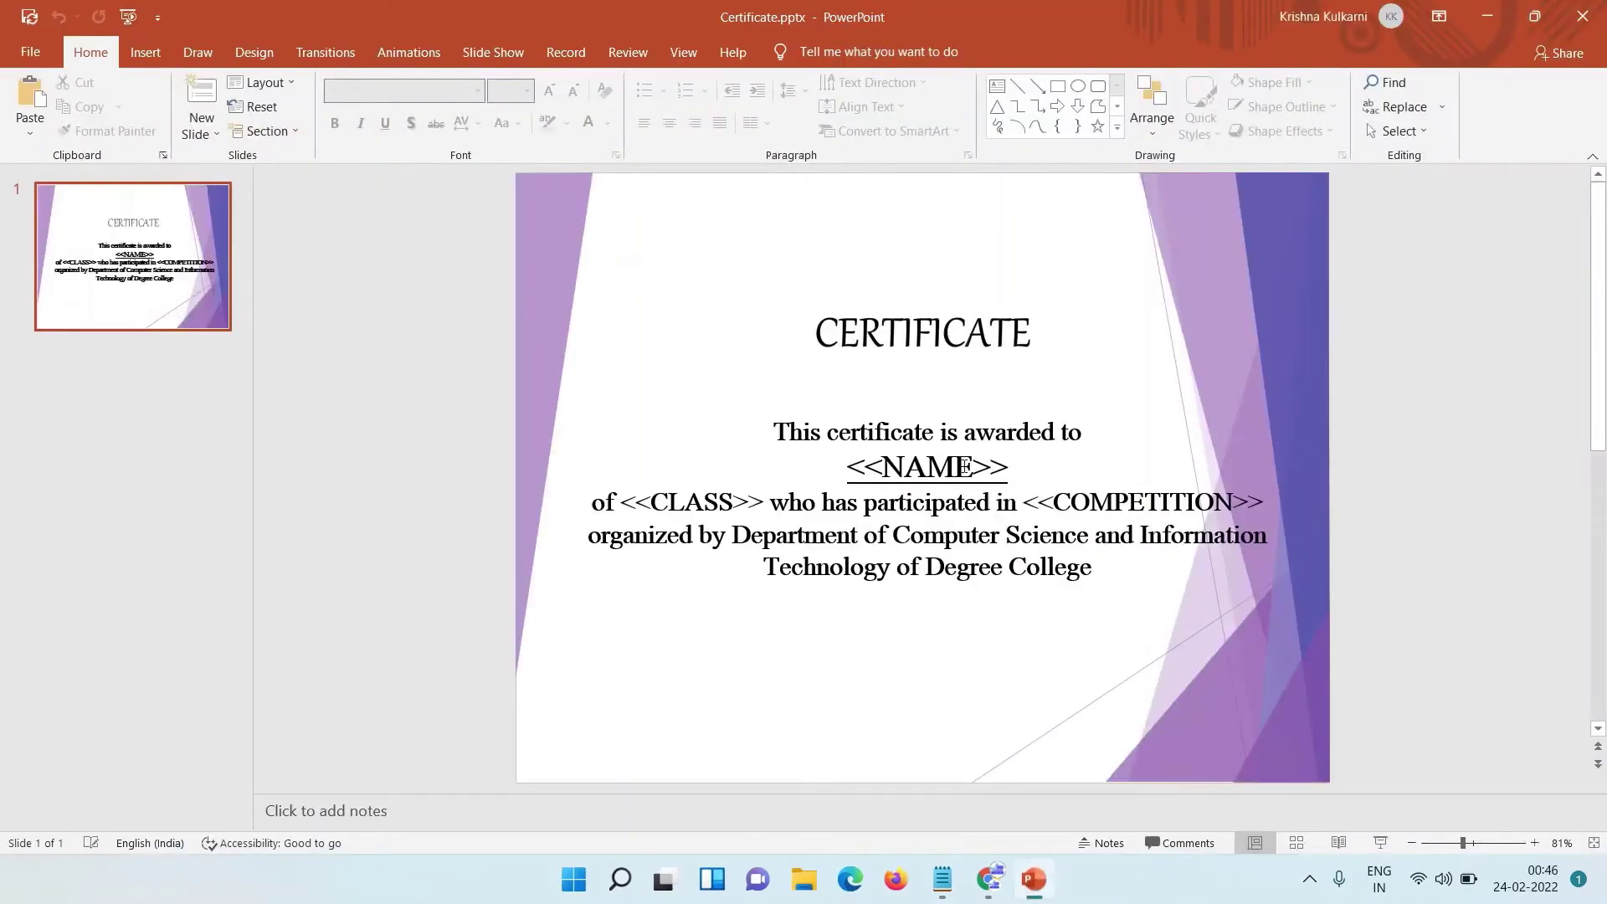
{"action": "left_click_drag", "start_coordinate": [844, 467], "coordinate": [1012, 468]}
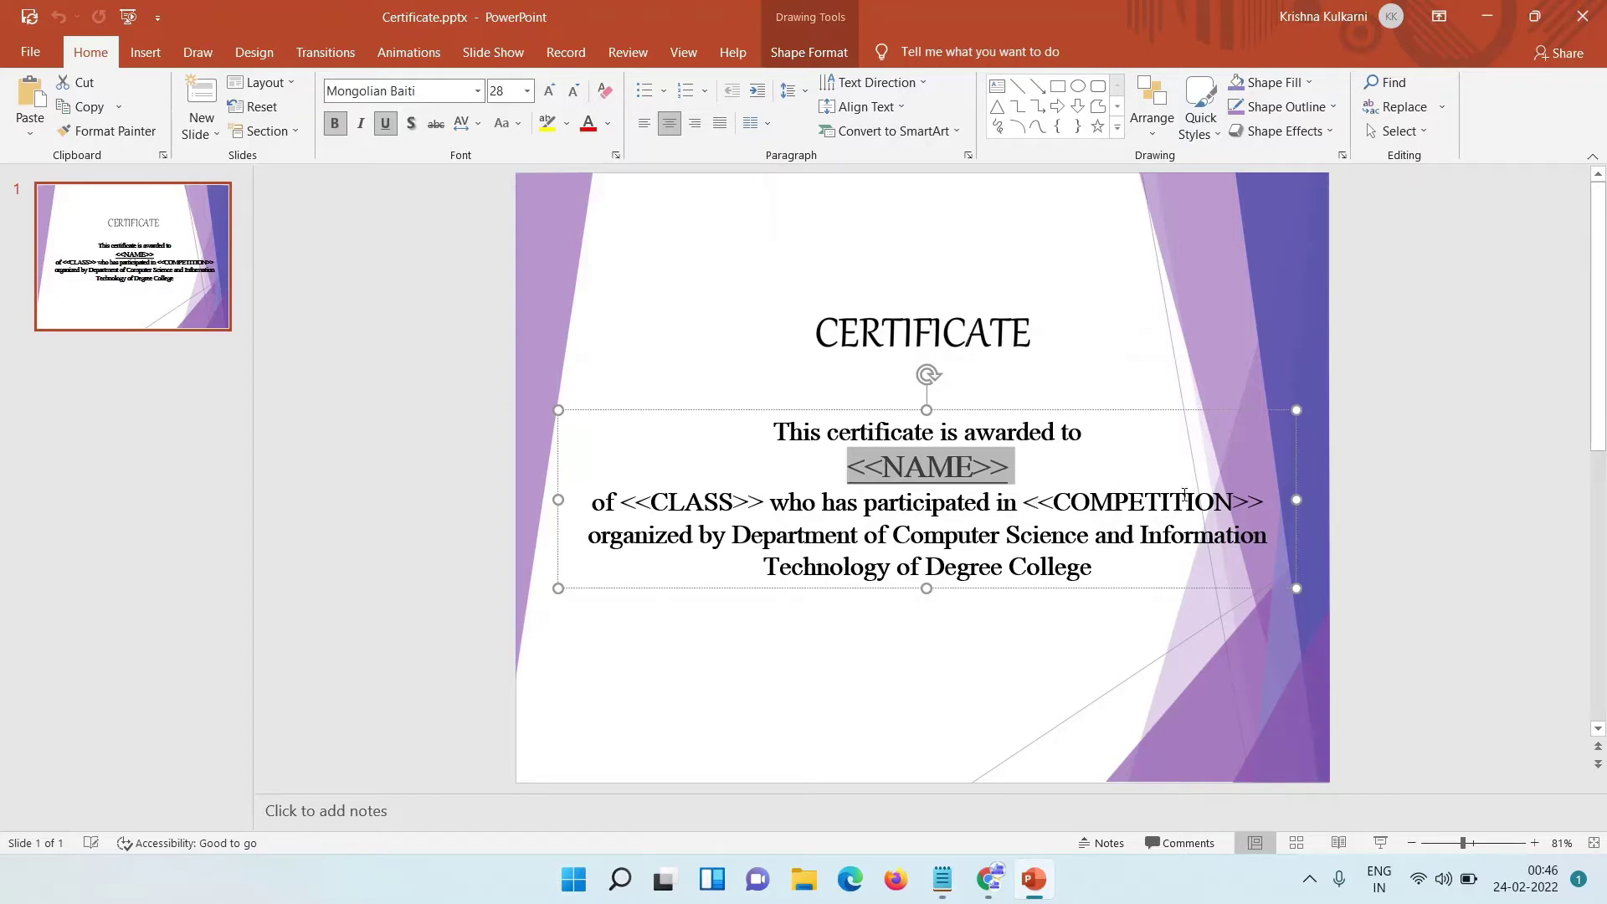
{"action": "left_click", "coordinate": [353, 412]}
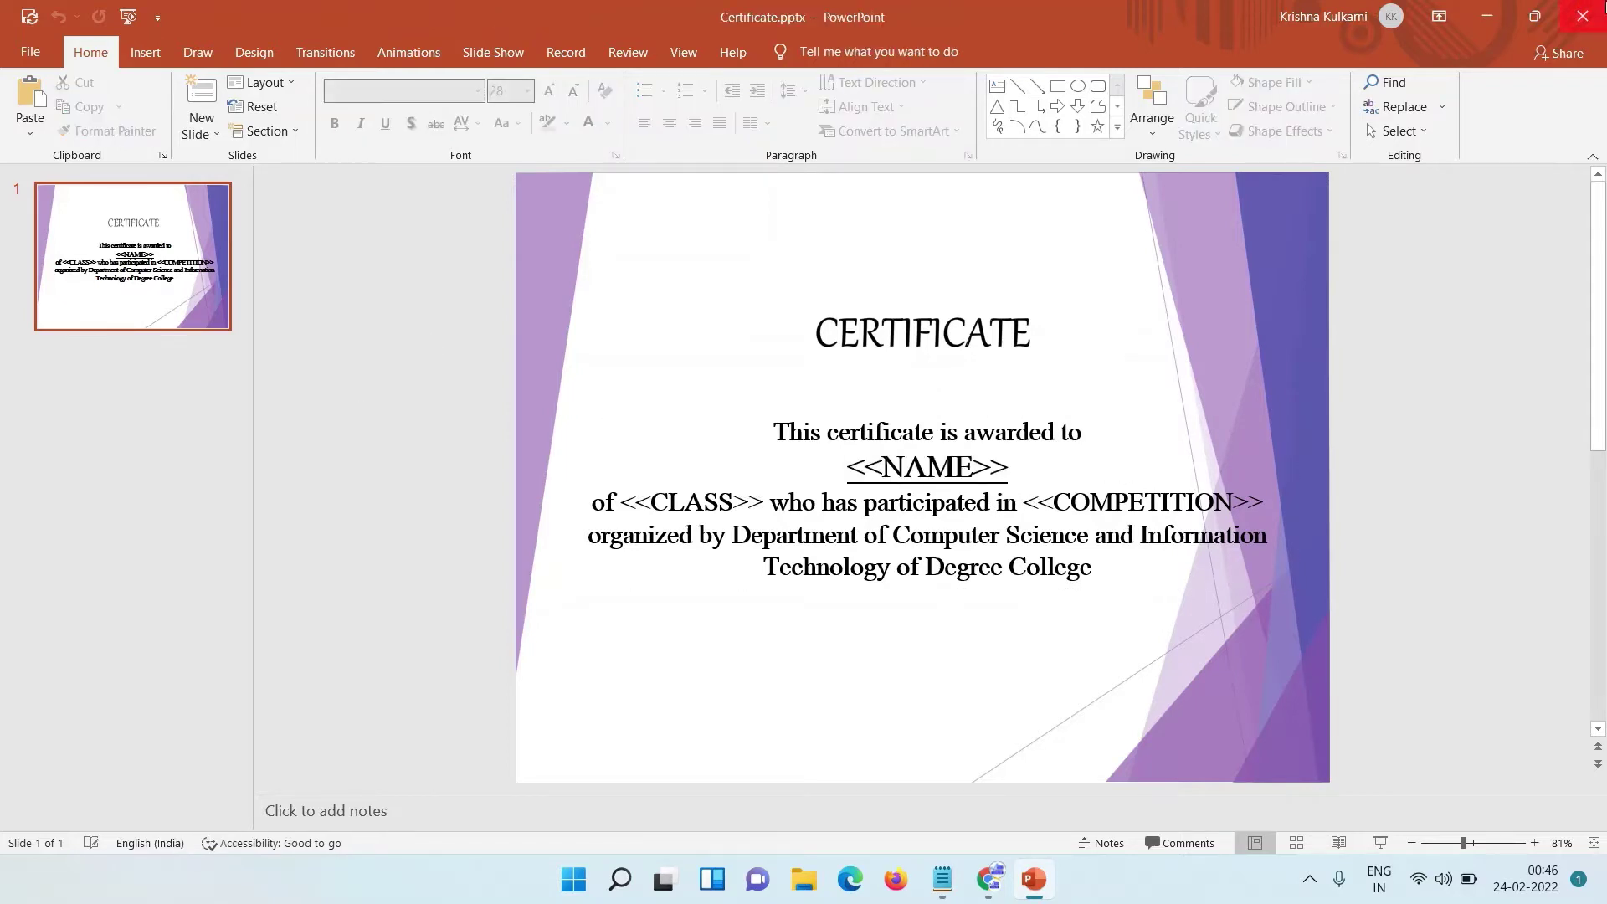
{"action": "left_click", "coordinate": [1583, 16]}
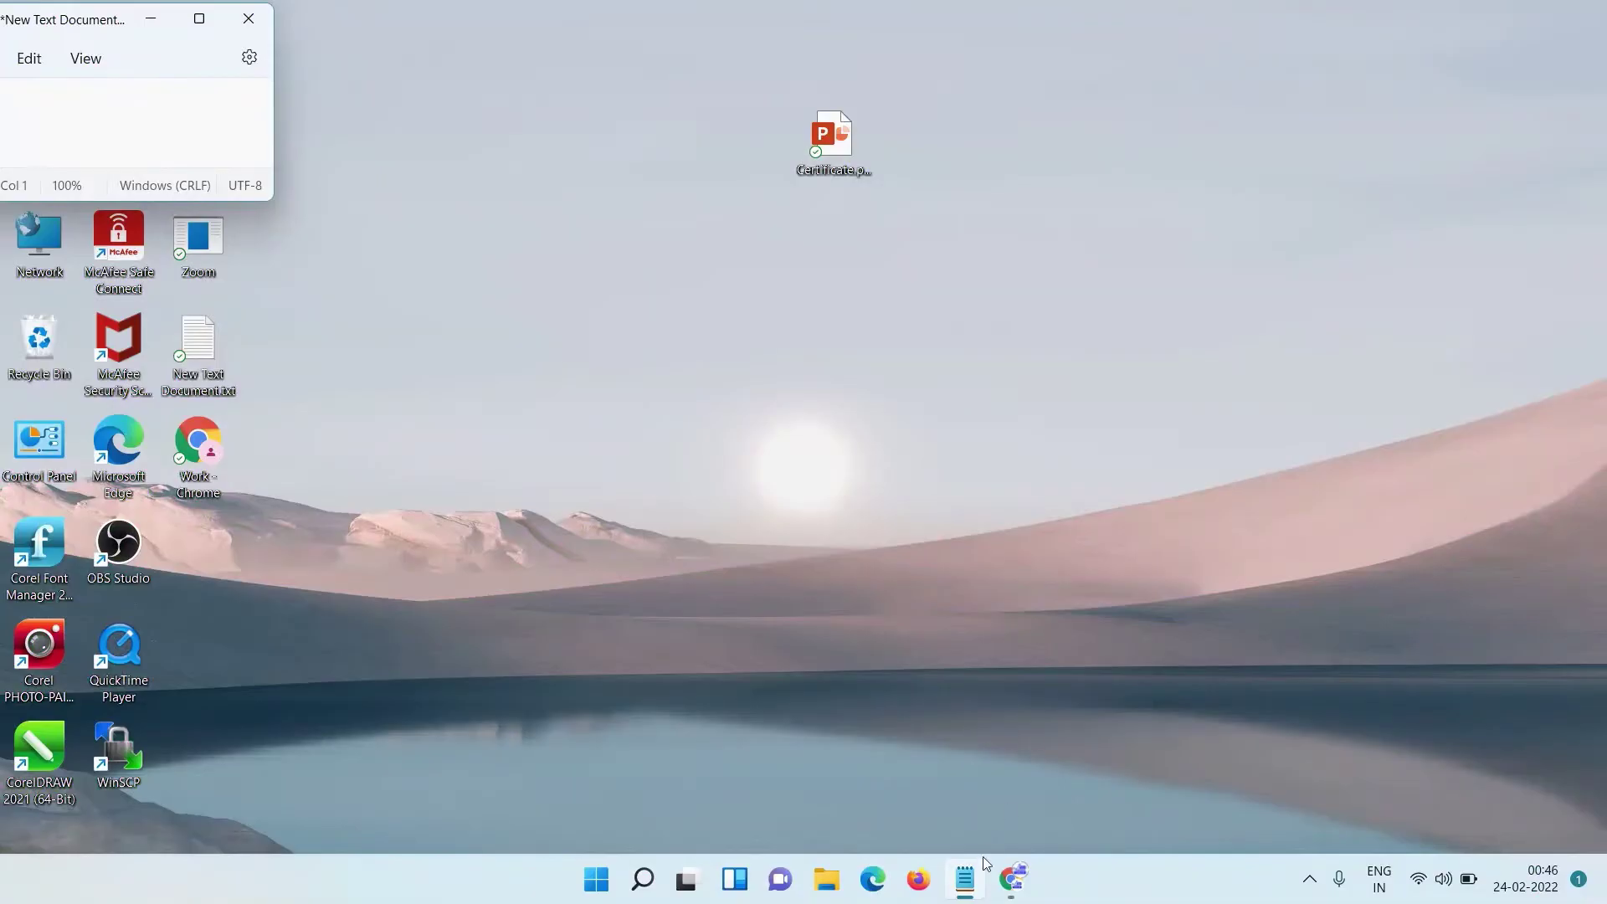
Step: Upload Certificate.pptx into the Drive Certificate folder
{"action": "left_click", "coordinate": [1012, 879]}
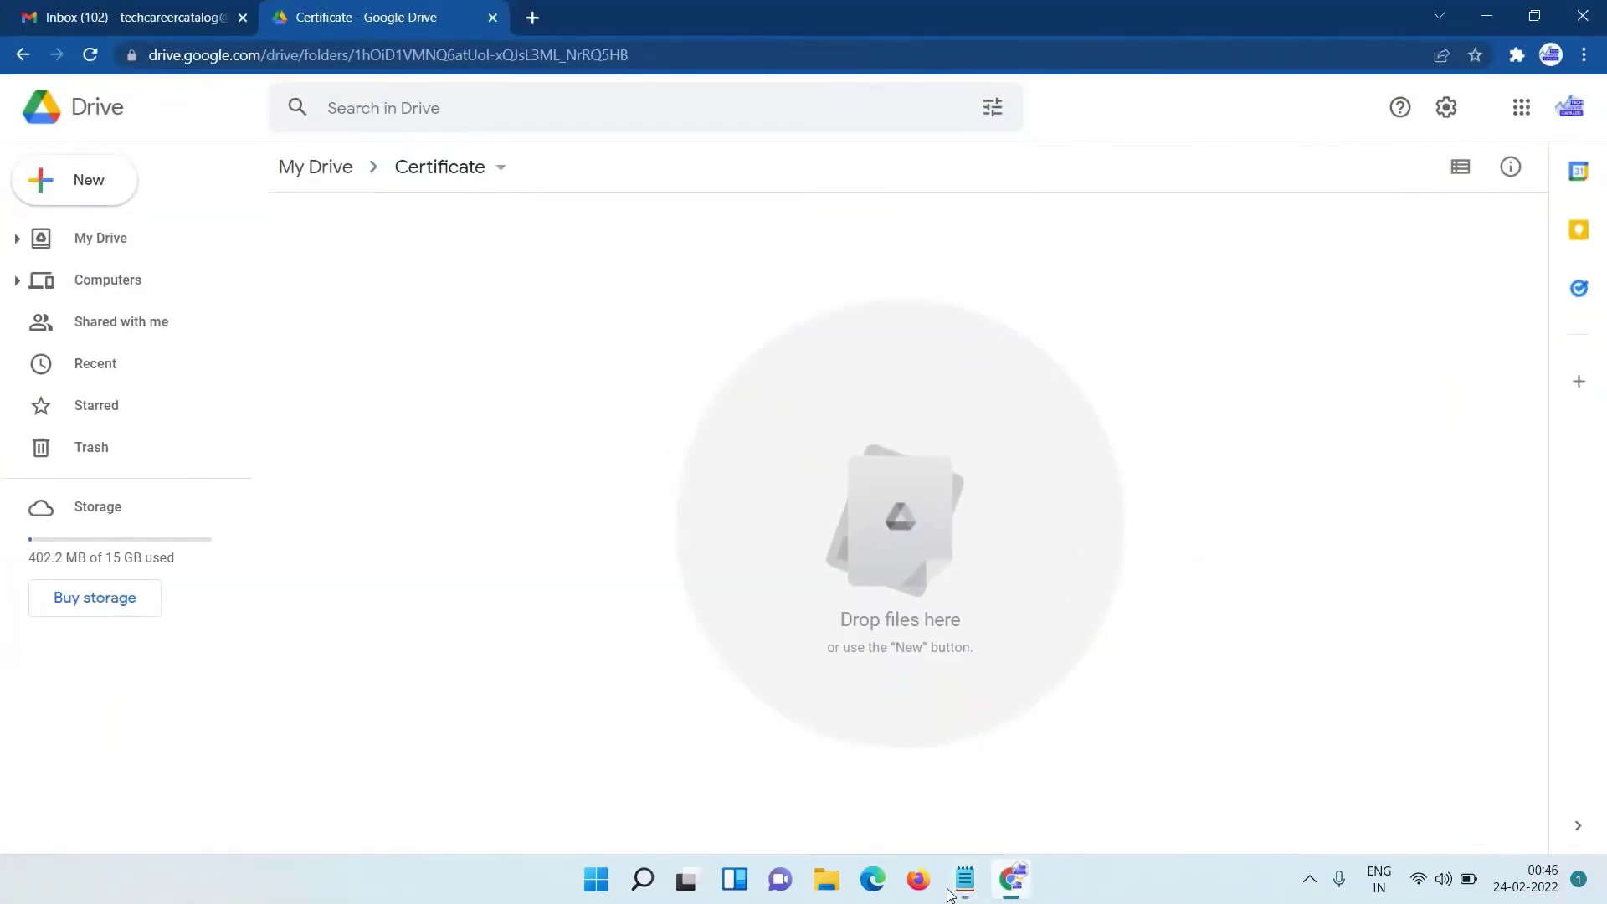
{"action": "right_click", "coordinate": [460, 311]}
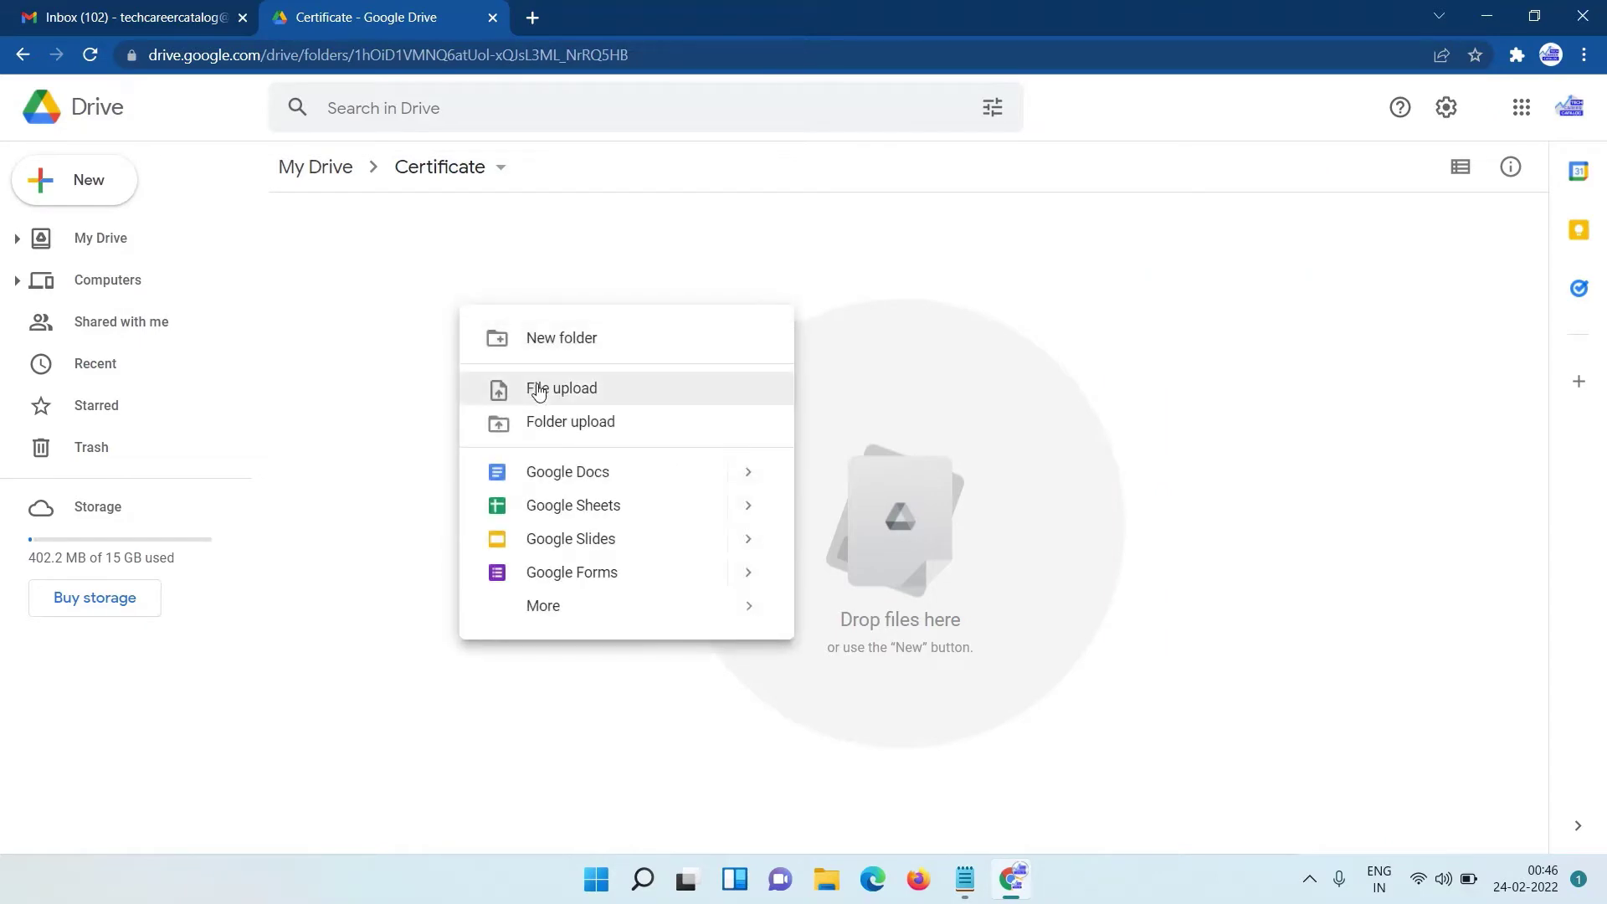
{"action": "left_click", "coordinate": [539, 387]}
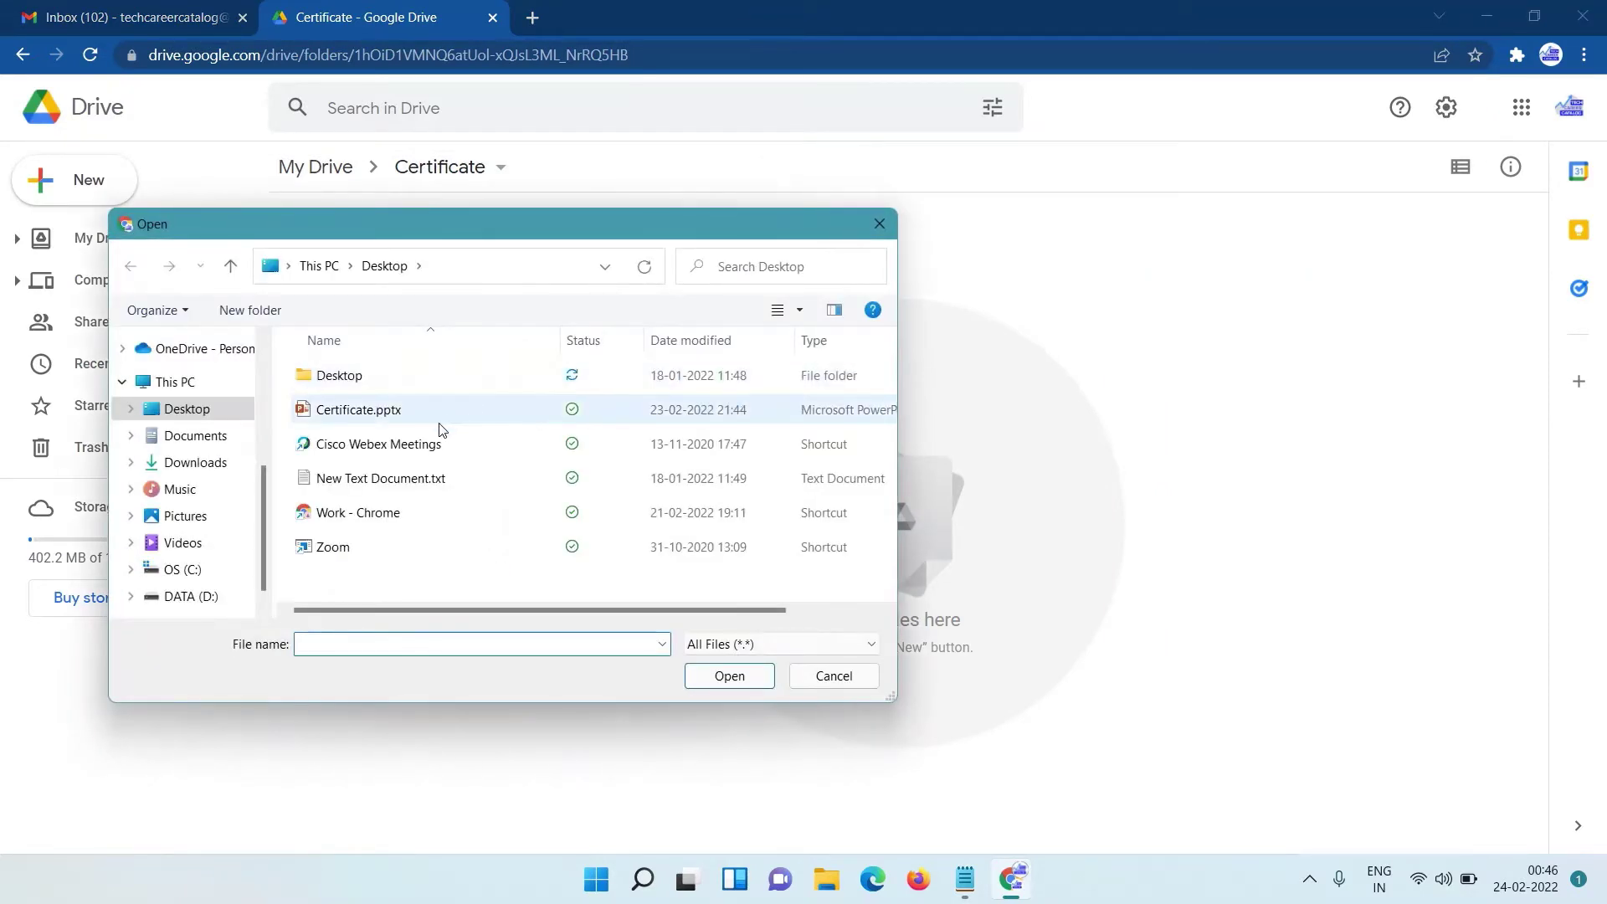
{"action": "left_click", "coordinate": [440, 409]}
{"action": "left_click", "coordinate": [729, 675]}
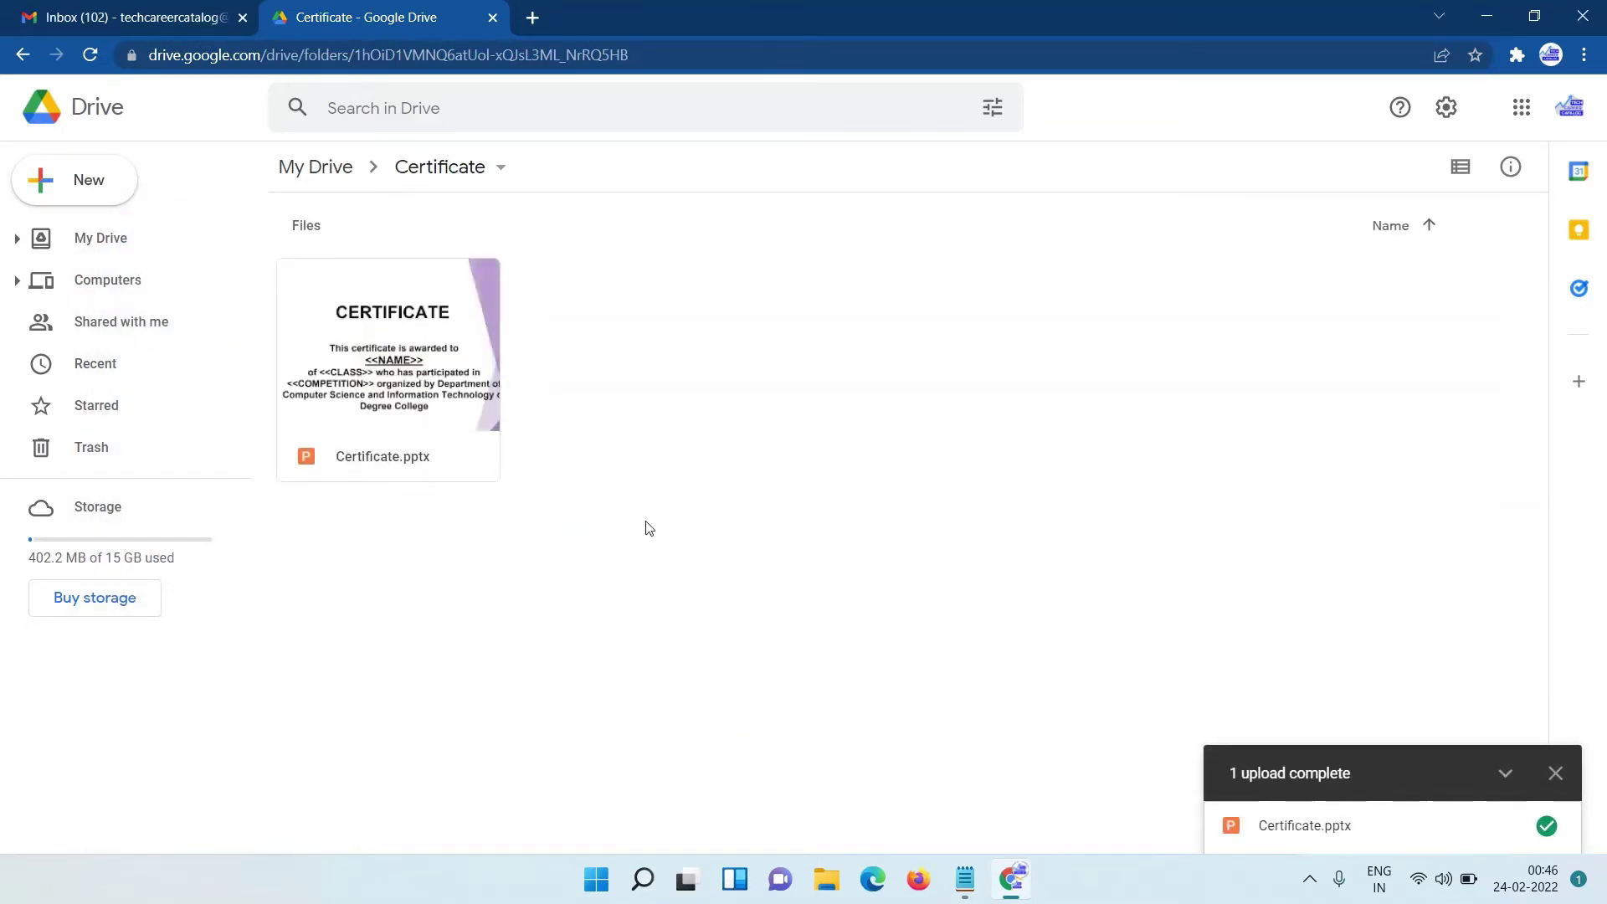
Step: Open the uploaded Certificate.pptx and save it as a Google Slides copy
{"action": "double_click", "coordinate": [446, 389]}
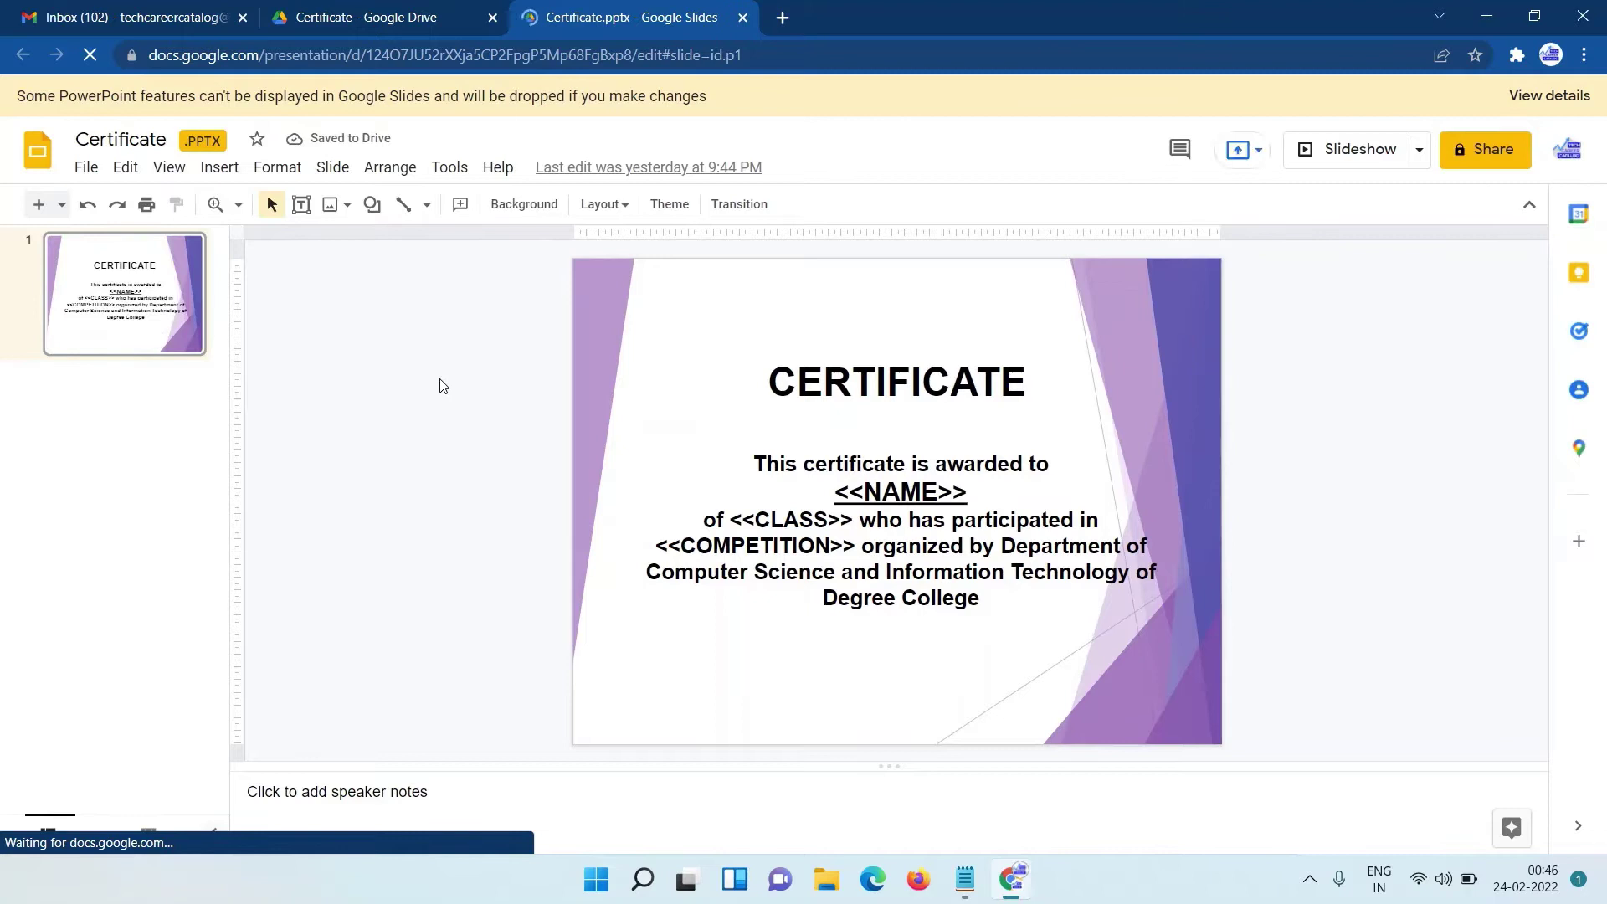
{"action": "left_click", "coordinate": [86, 167]}
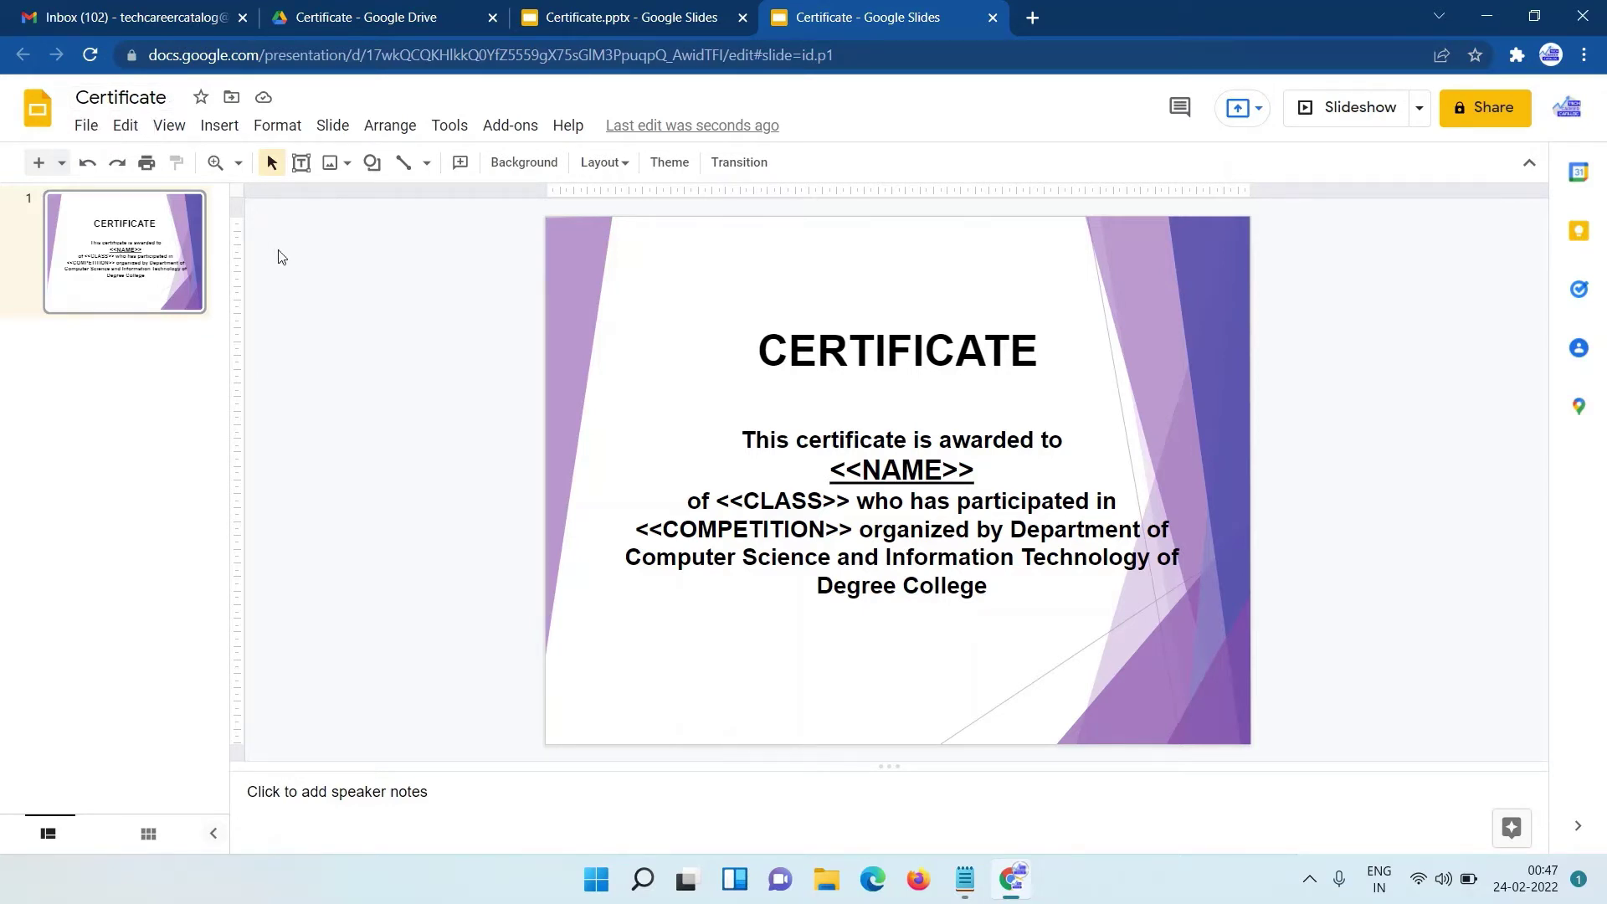
Step: Create a new Google Sheets spreadsheet inside the Drive Certificate folder
{"action": "left_click", "coordinate": [397, 17]}
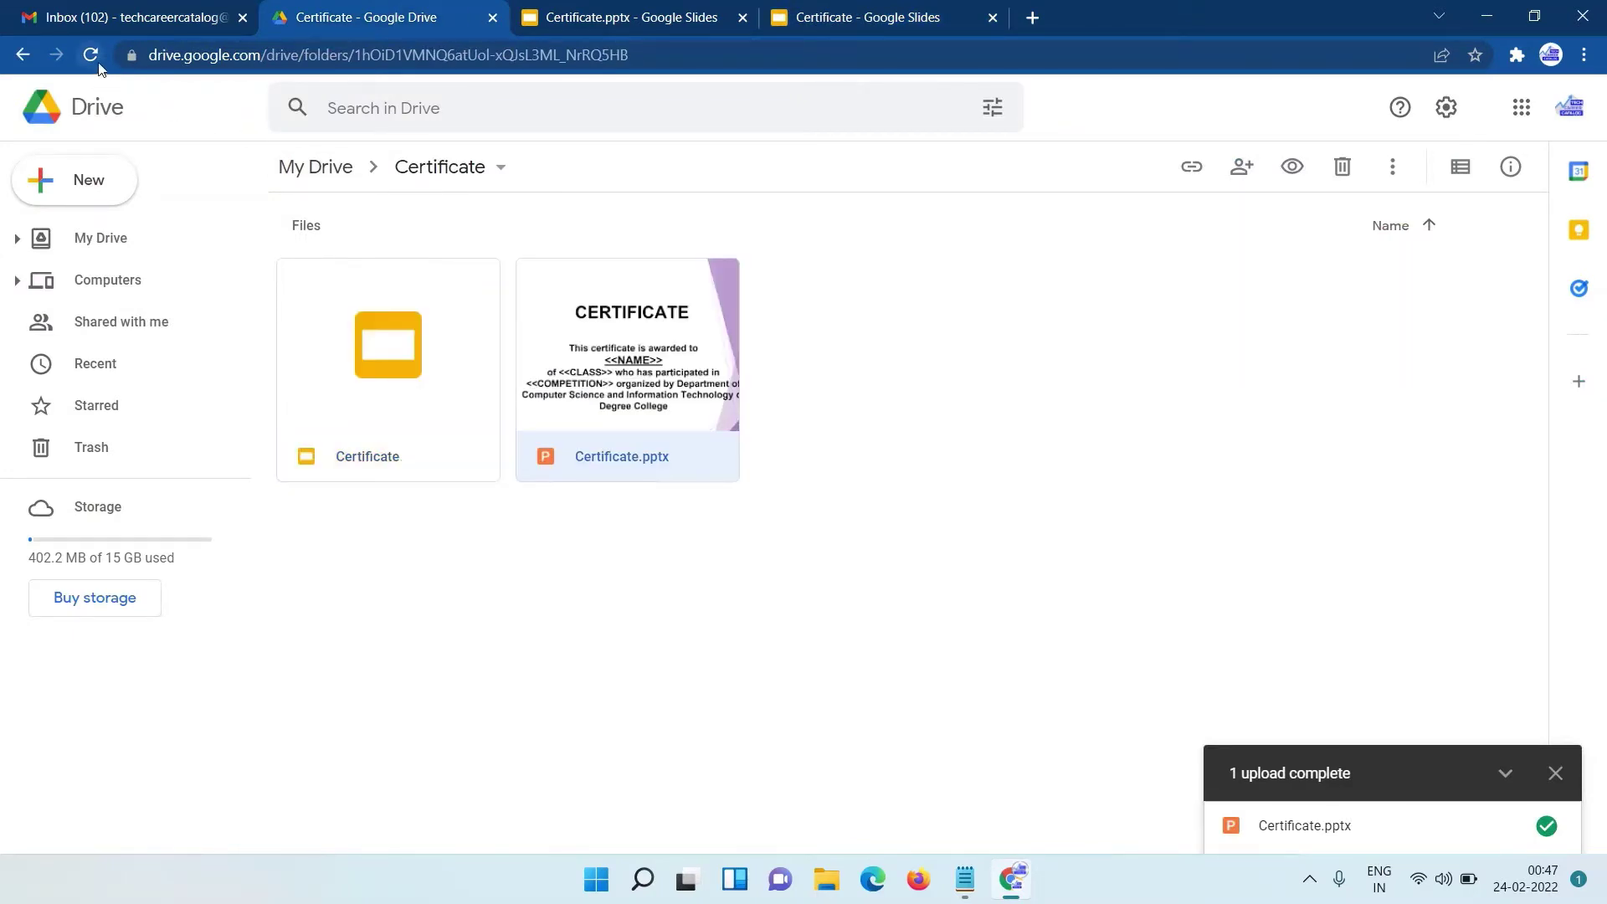
{"action": "right_click", "coordinate": [825, 395]}
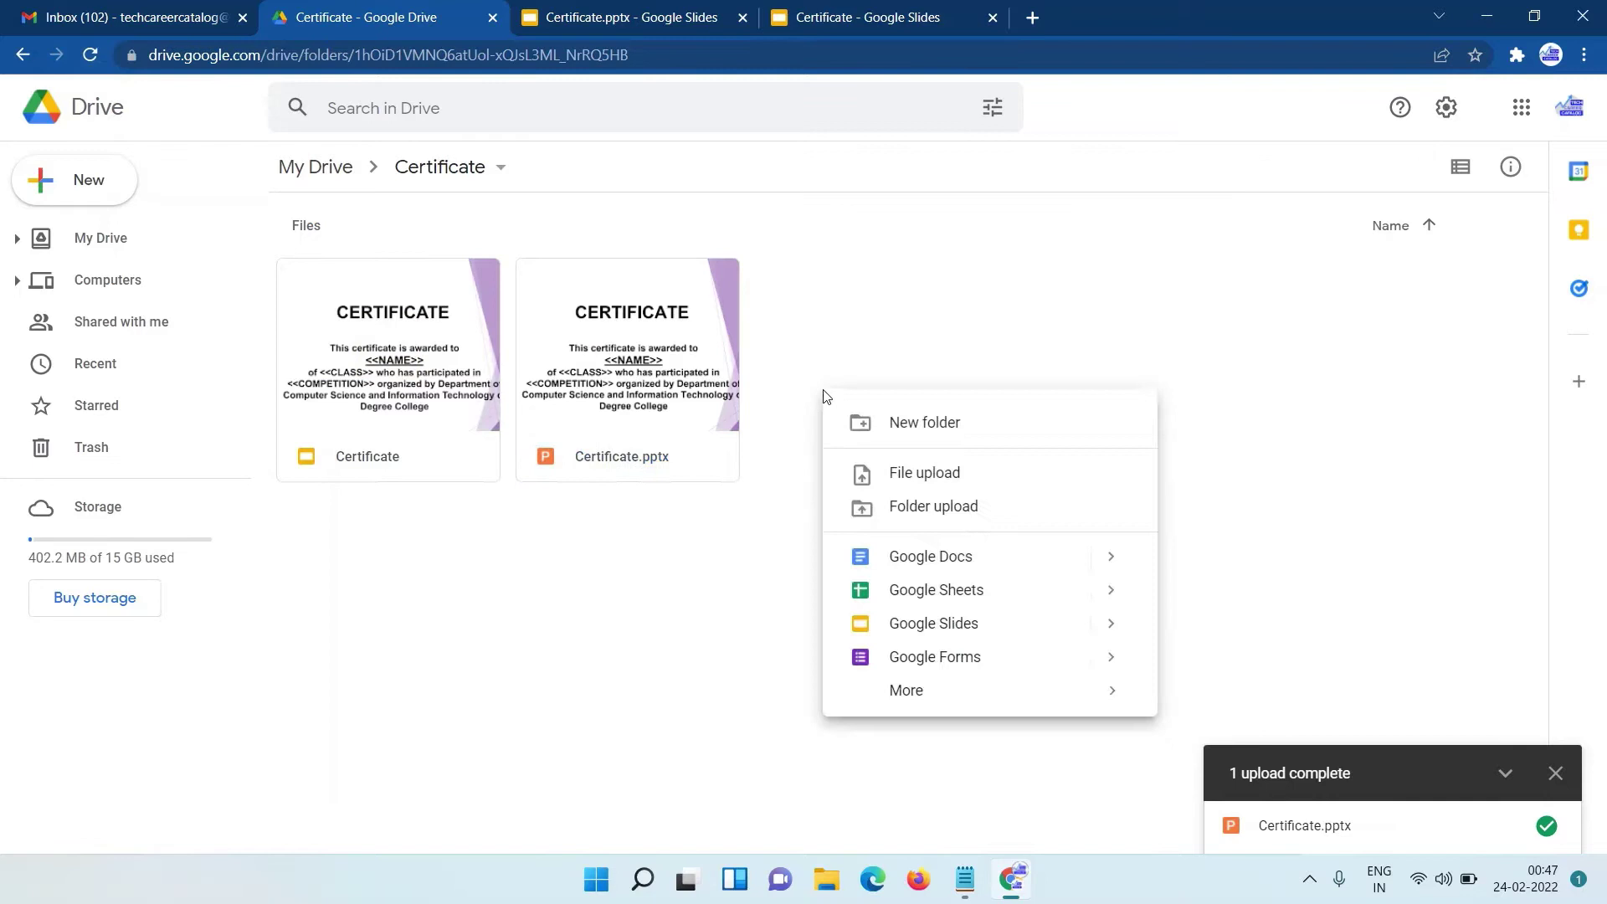
{"action": "left_click", "coordinate": [919, 591]}
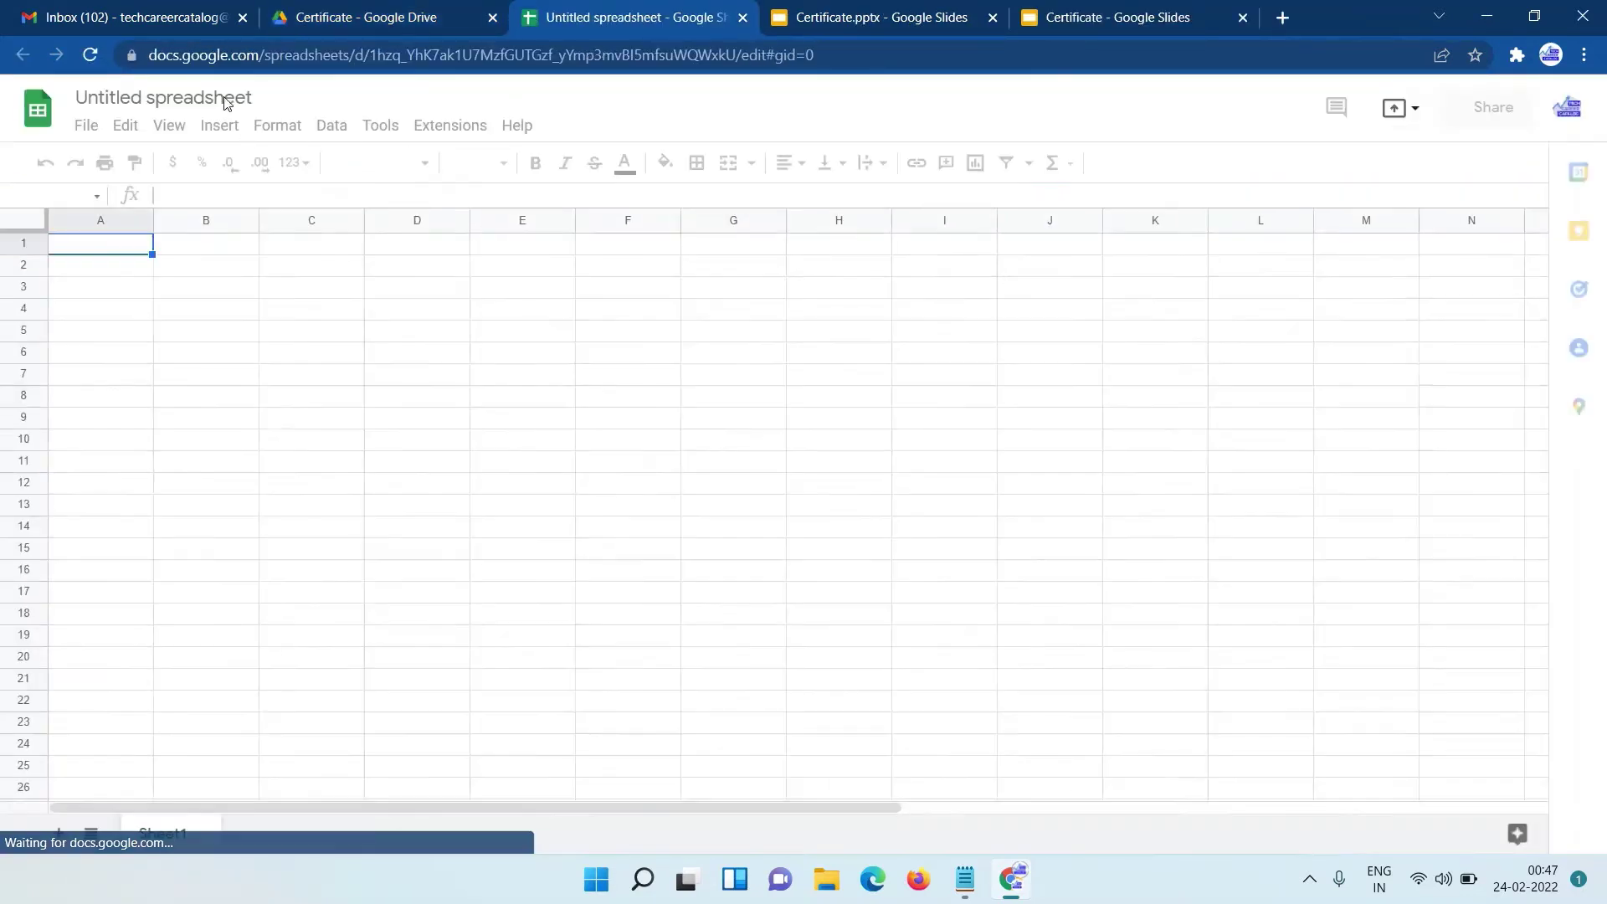
Step: Rename the untitled spreadsheet to Certificate
{"action": "left_click", "coordinate": [226, 98]}
{"action": "key", "text": "ctrl+a"}
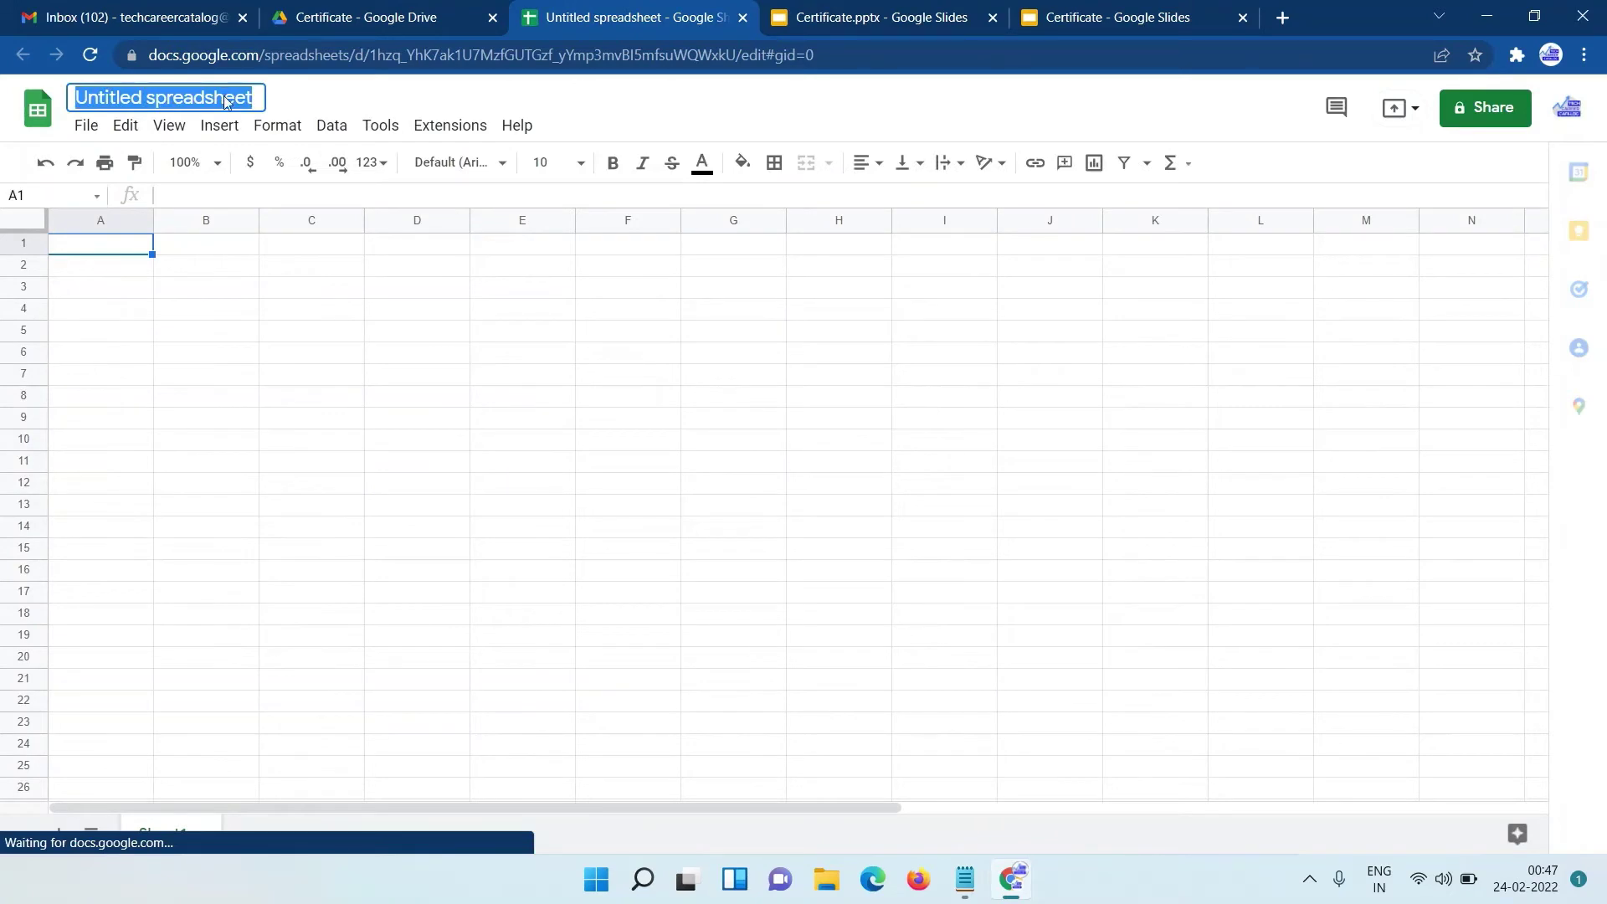
{"action": "type", "text": "Cert"}
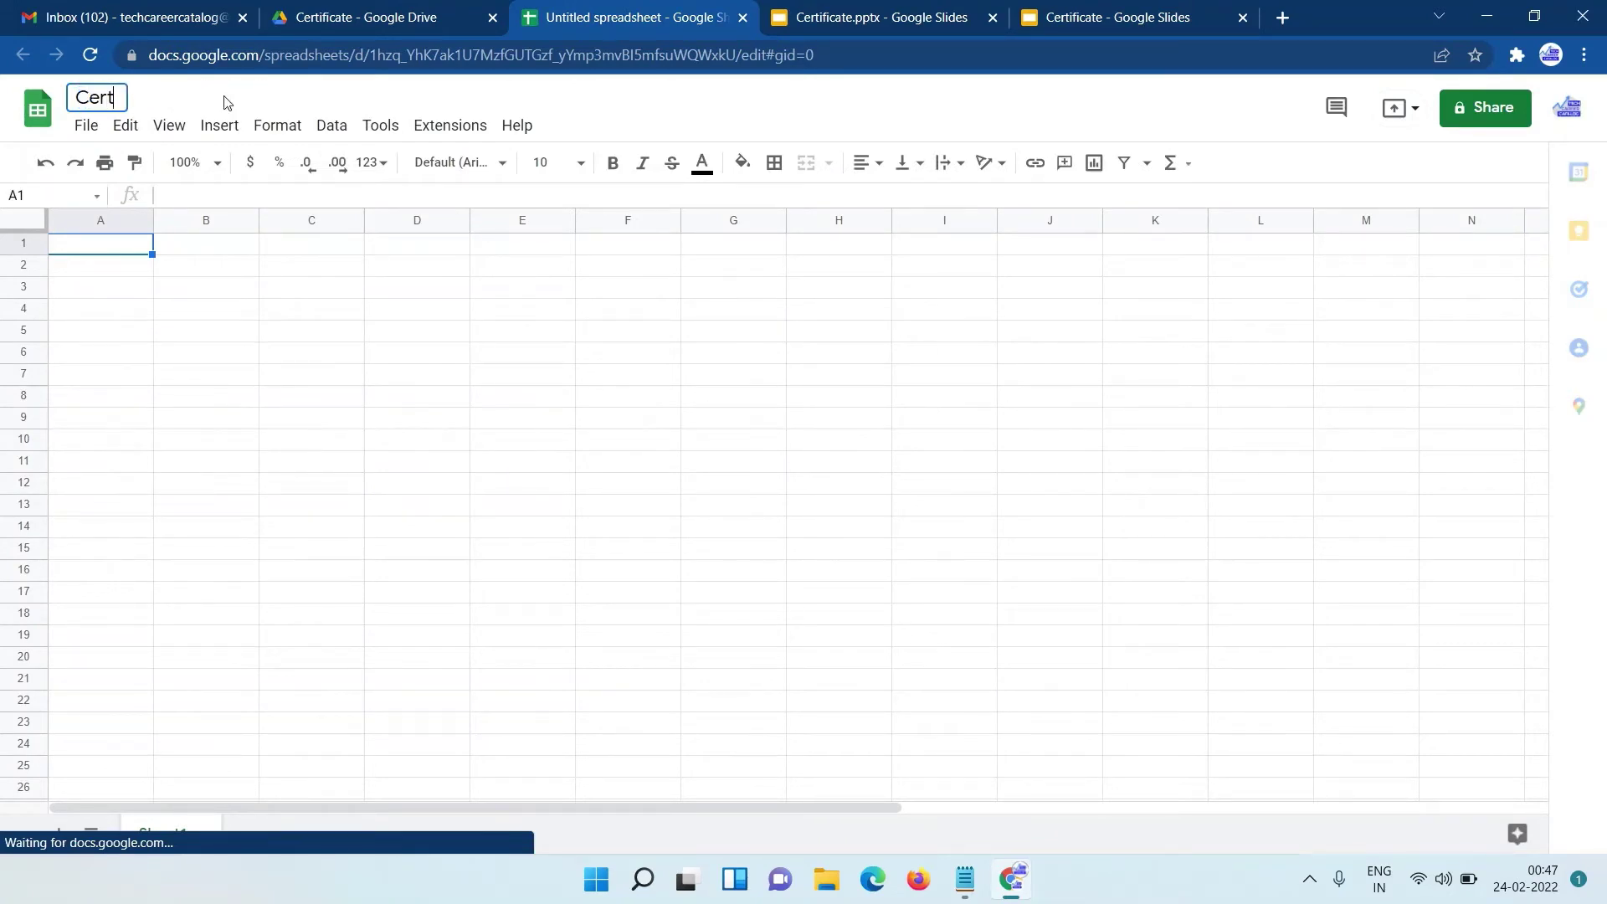
{"action": "type", "text": "ificate"}
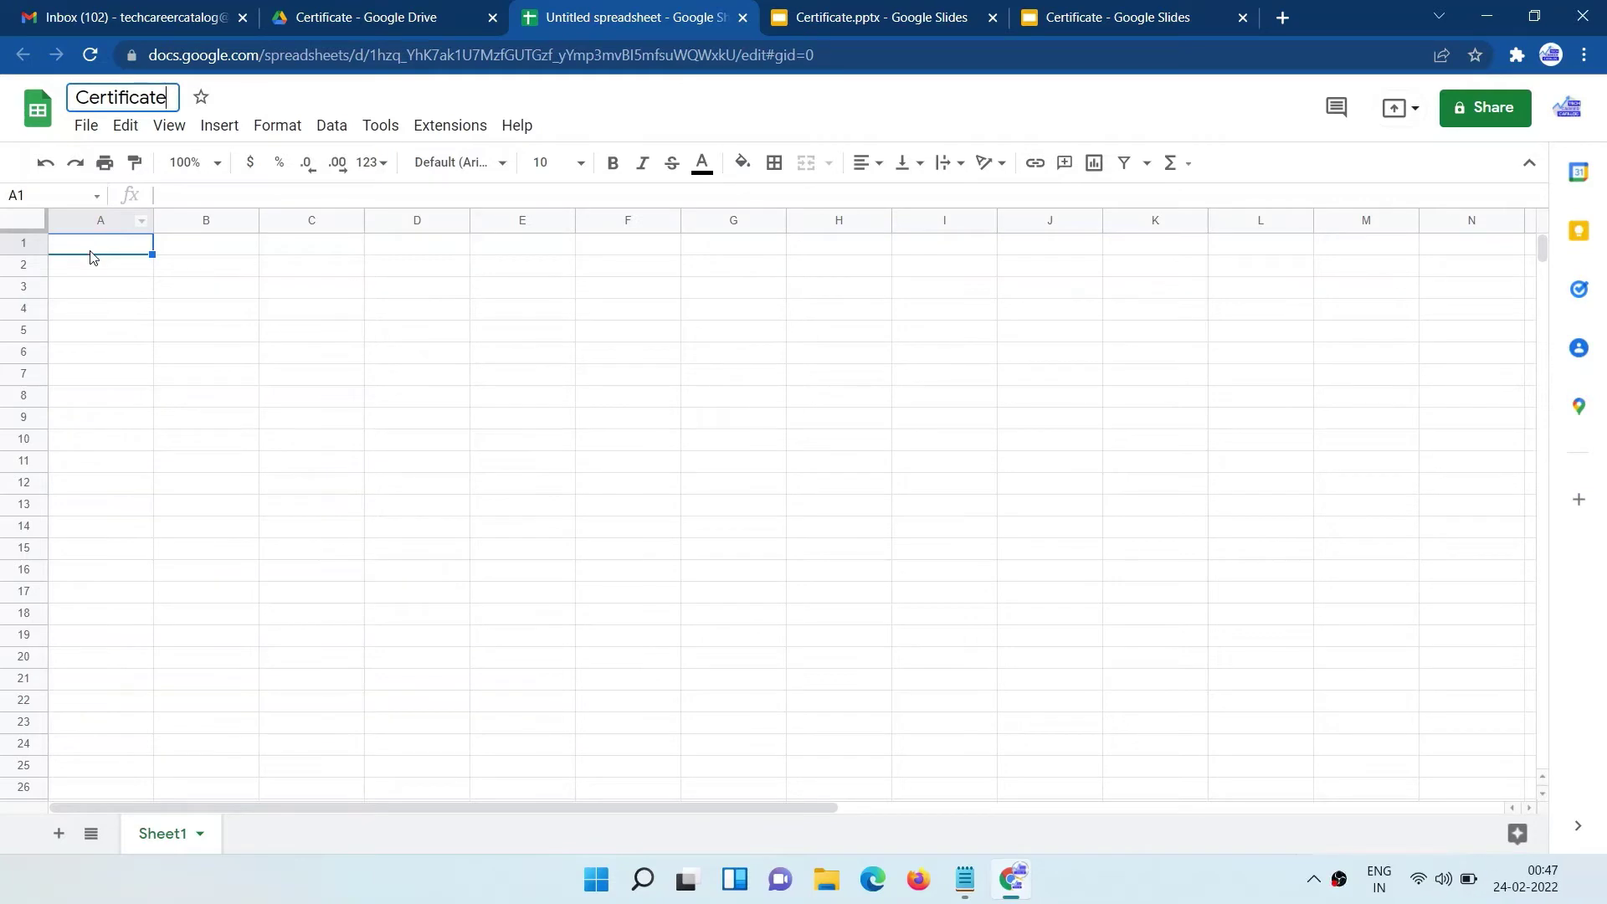
{"action": "type", "text": "E"}
{"action": "key", "text": "BackSpace"}
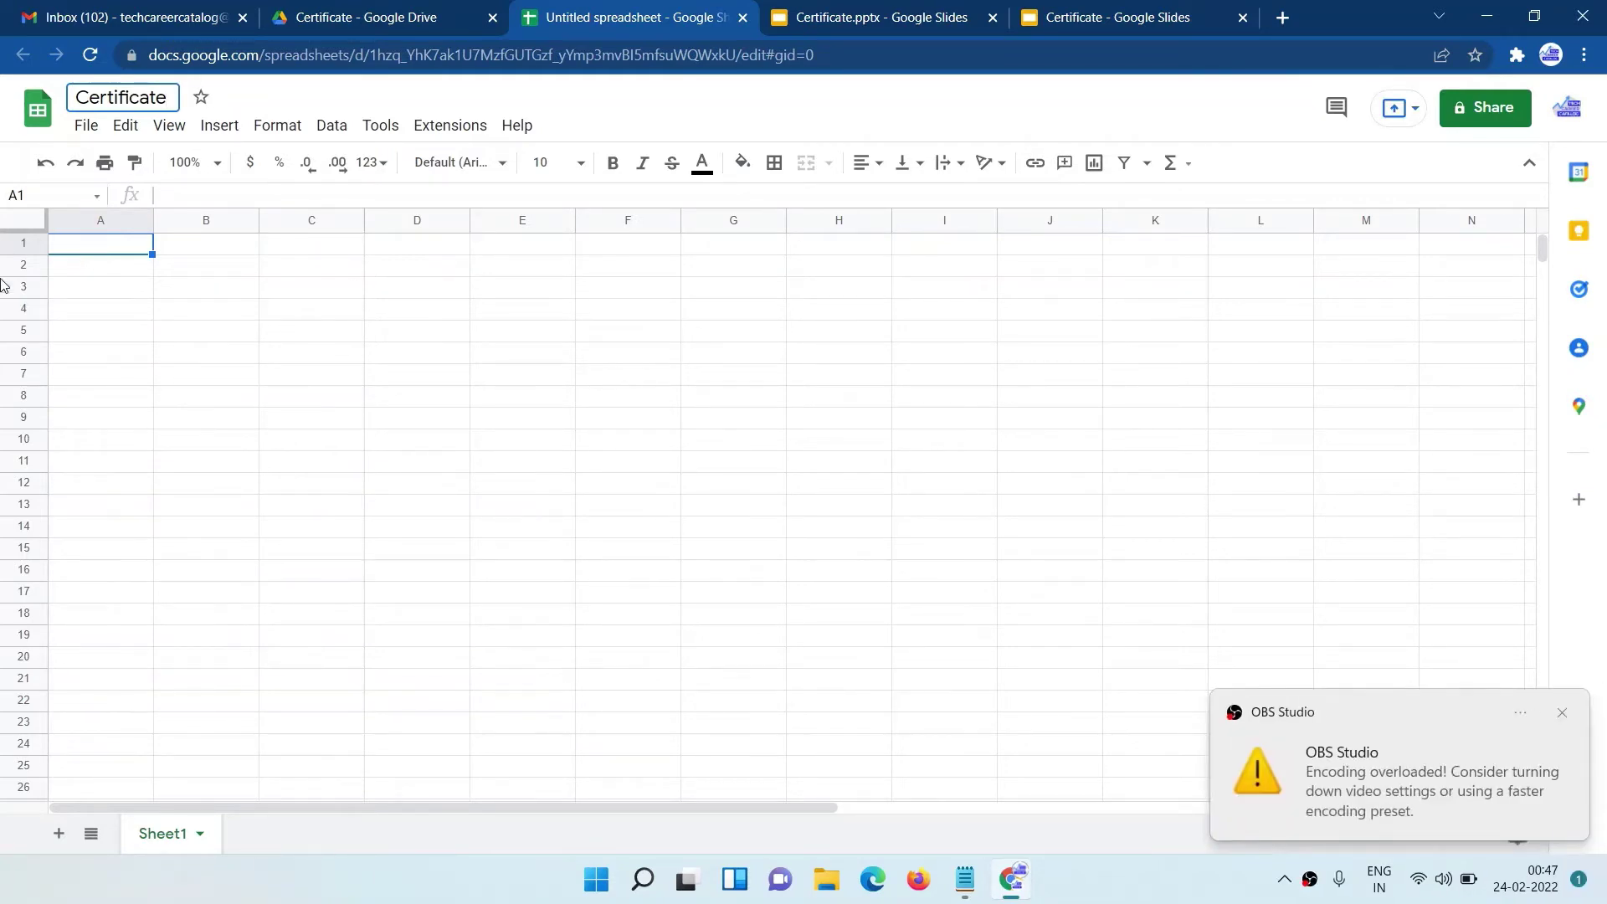
{"action": "left_click", "coordinate": [1562, 712]}
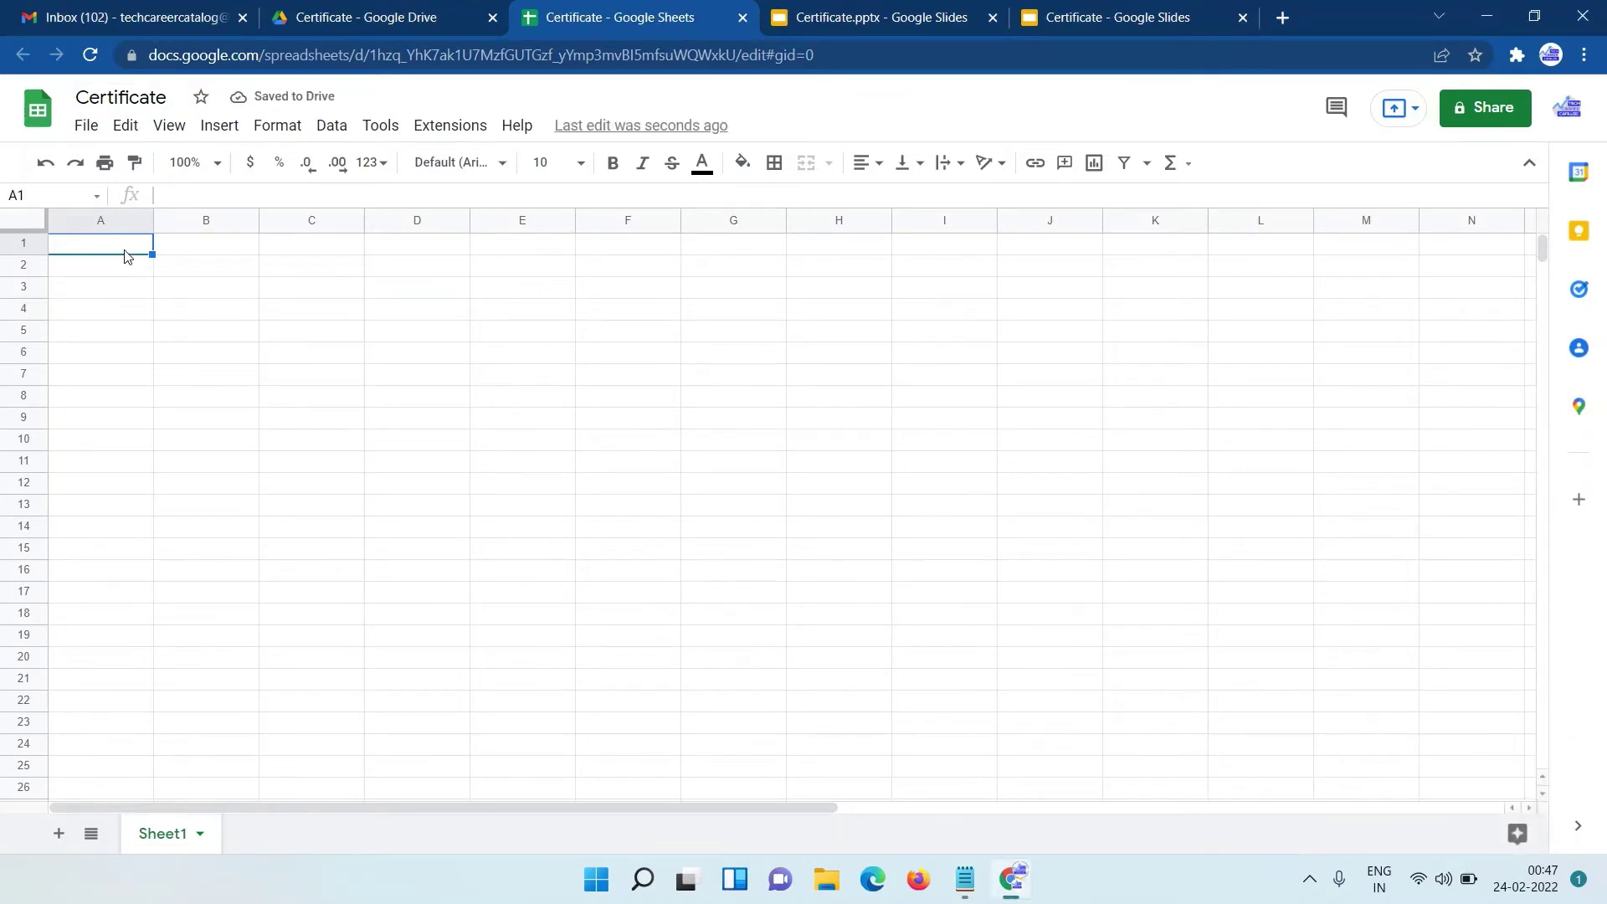
{"action": "type", "text": "E"}
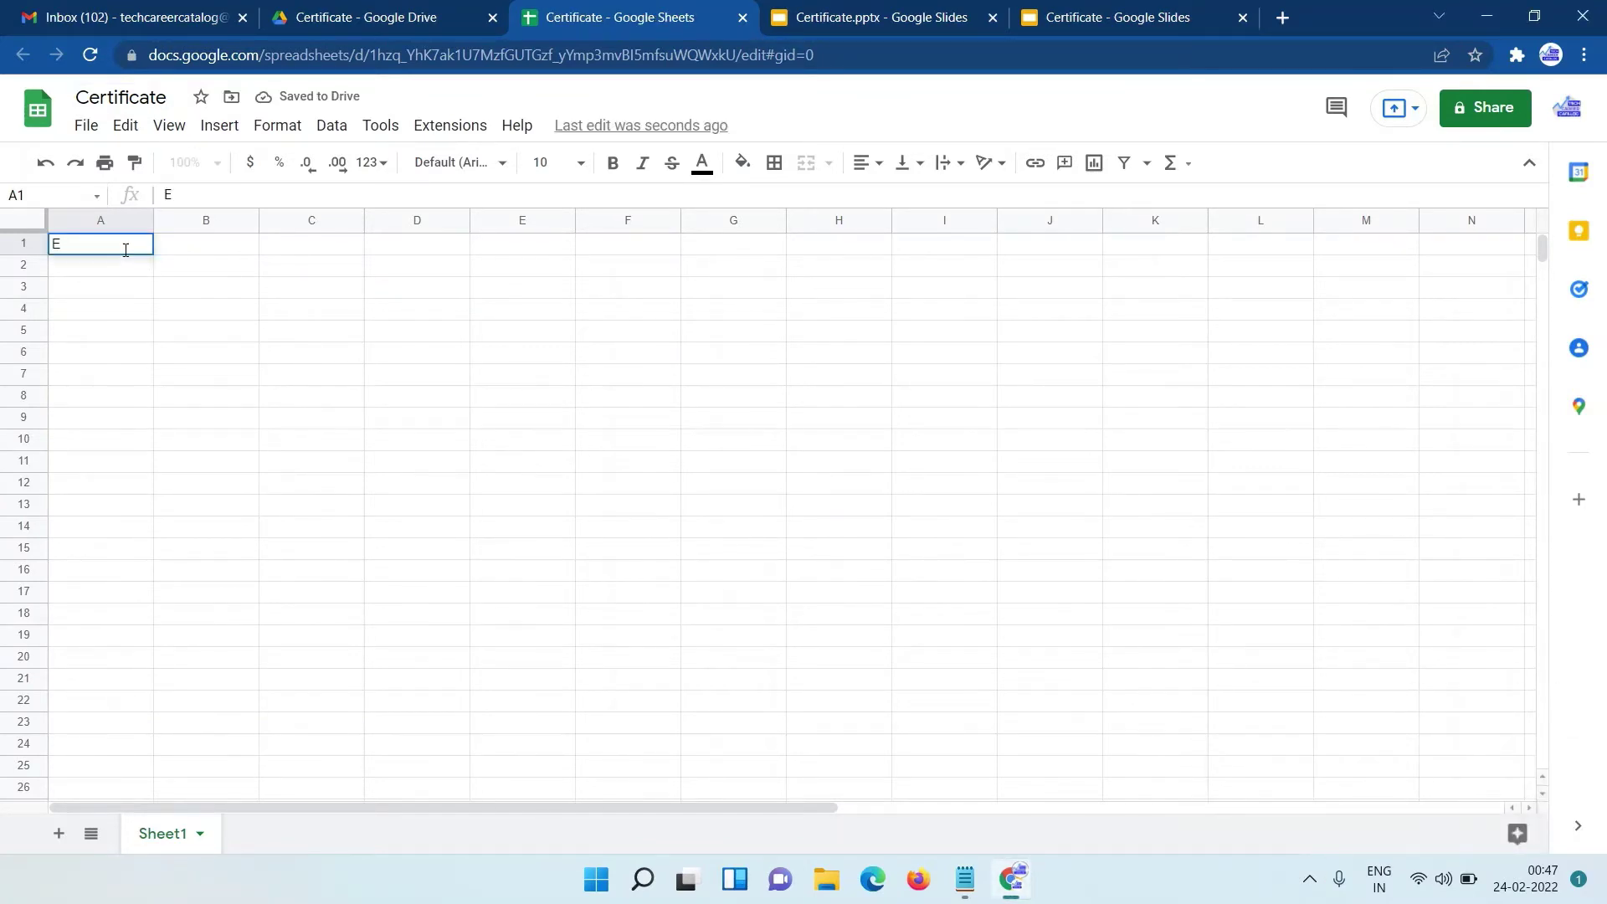
{"action": "type", "text": "Mail Add"}
{"action": "type", "text": "ress"}
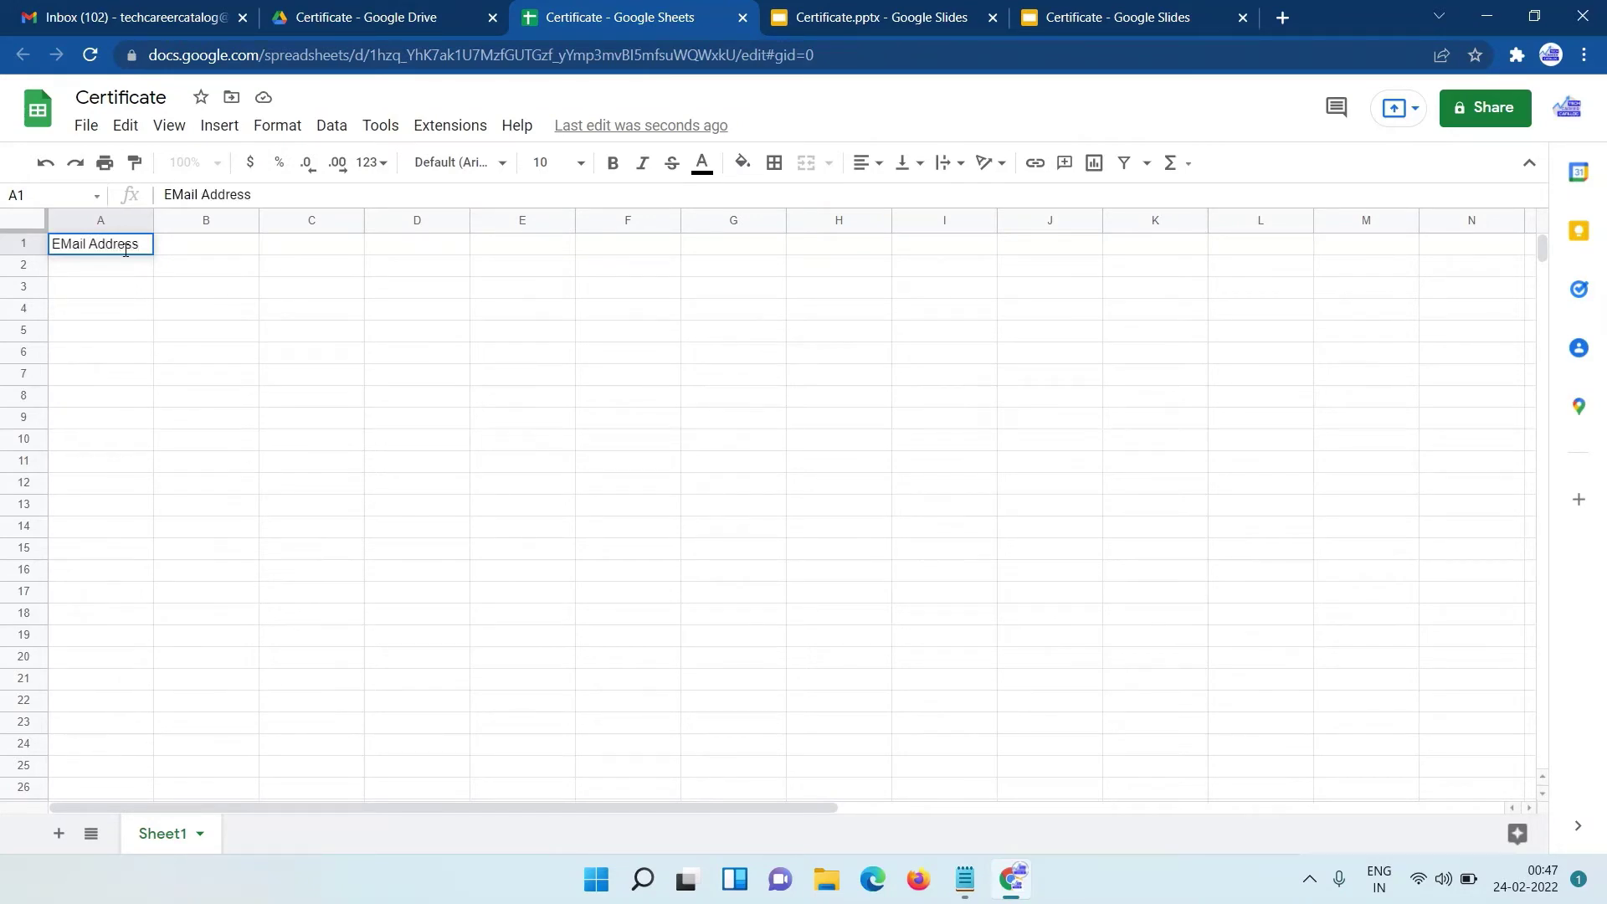
Step: Enter the headers EMail Address, Name, Class and Competition across A1:D1
{"action": "key", "text": "Tab"}
{"action": "type", "text": "Nam"}
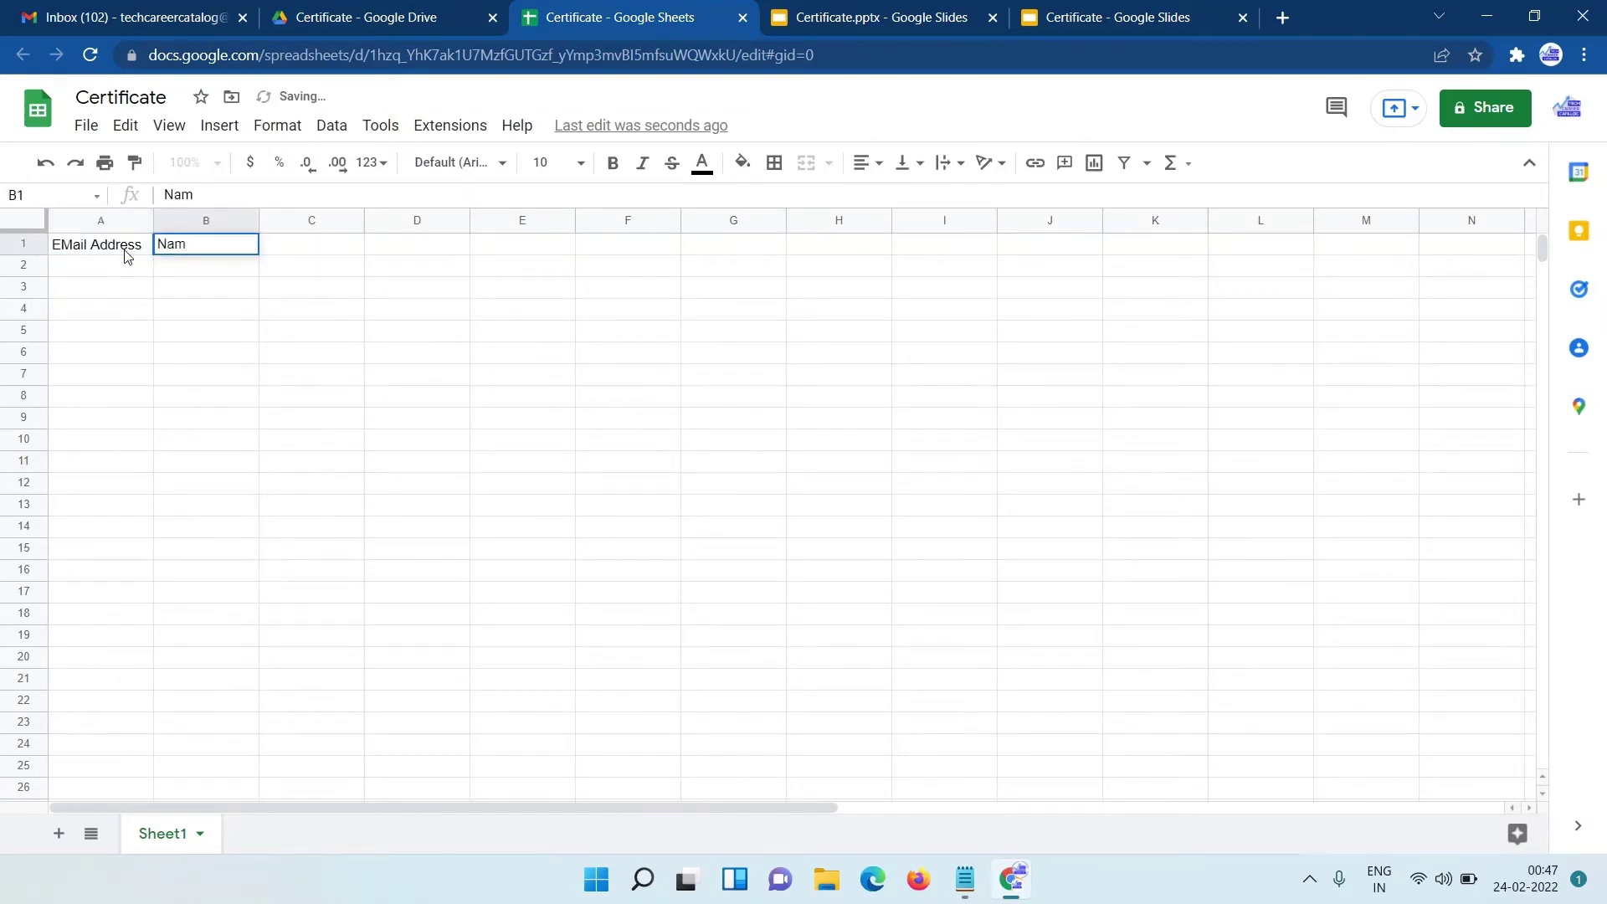
{"action": "type", "text": "e"}
{"action": "key", "text": "Tab"}
{"action": "type", "text": "Cl"}
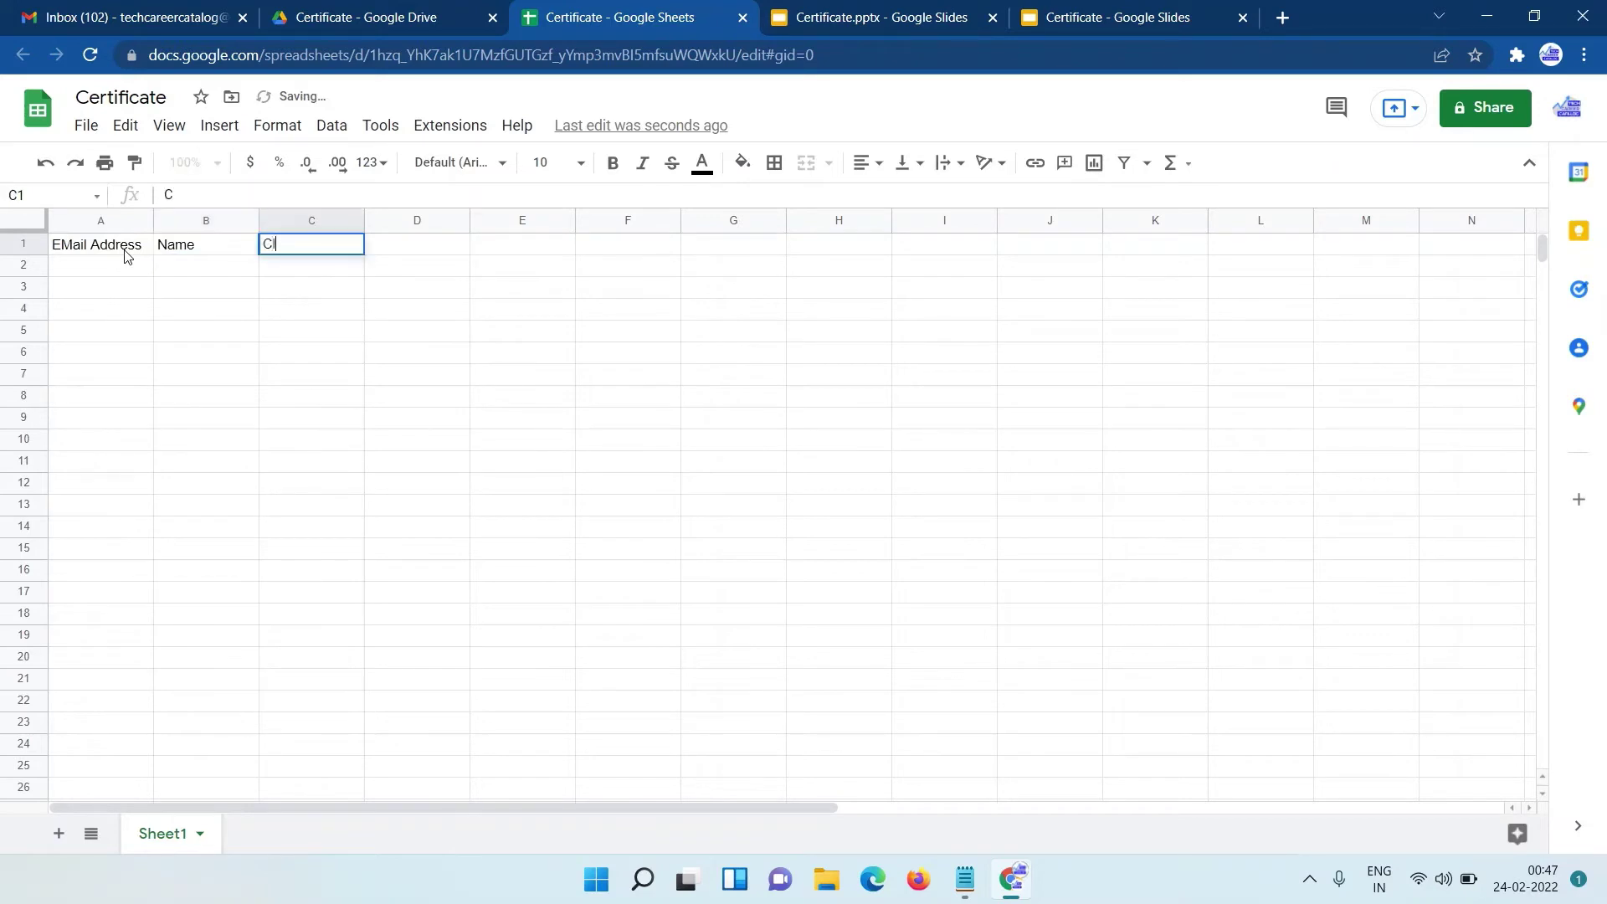
{"action": "type", "text": "ass"}
{"action": "key", "text": "Tab"}
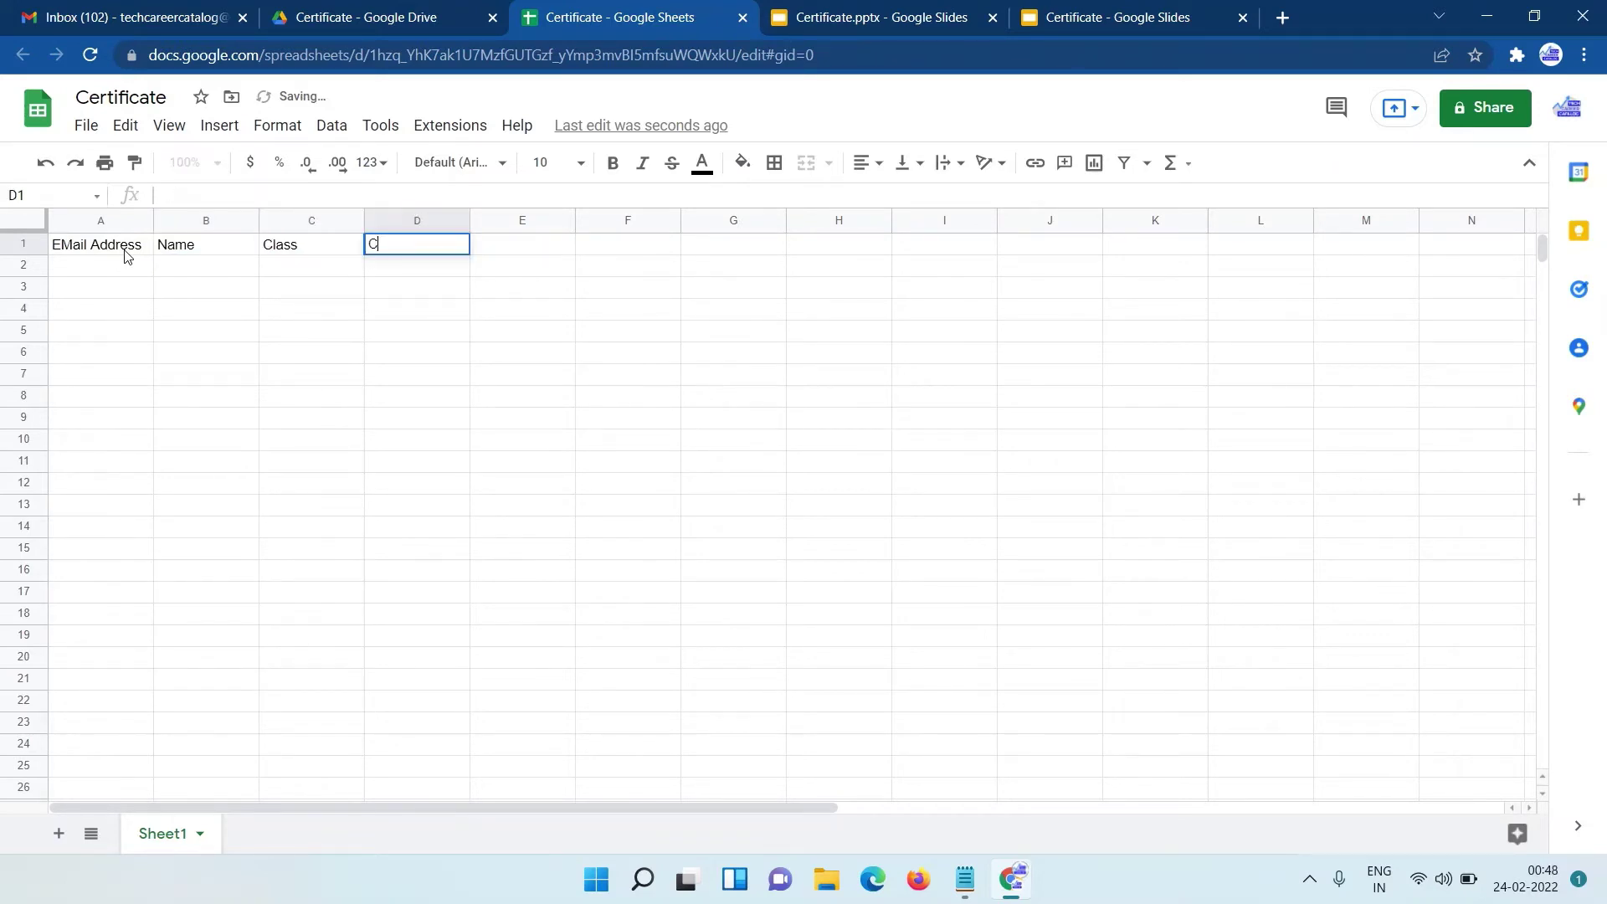
{"action": "type", "text": "Competiti"}
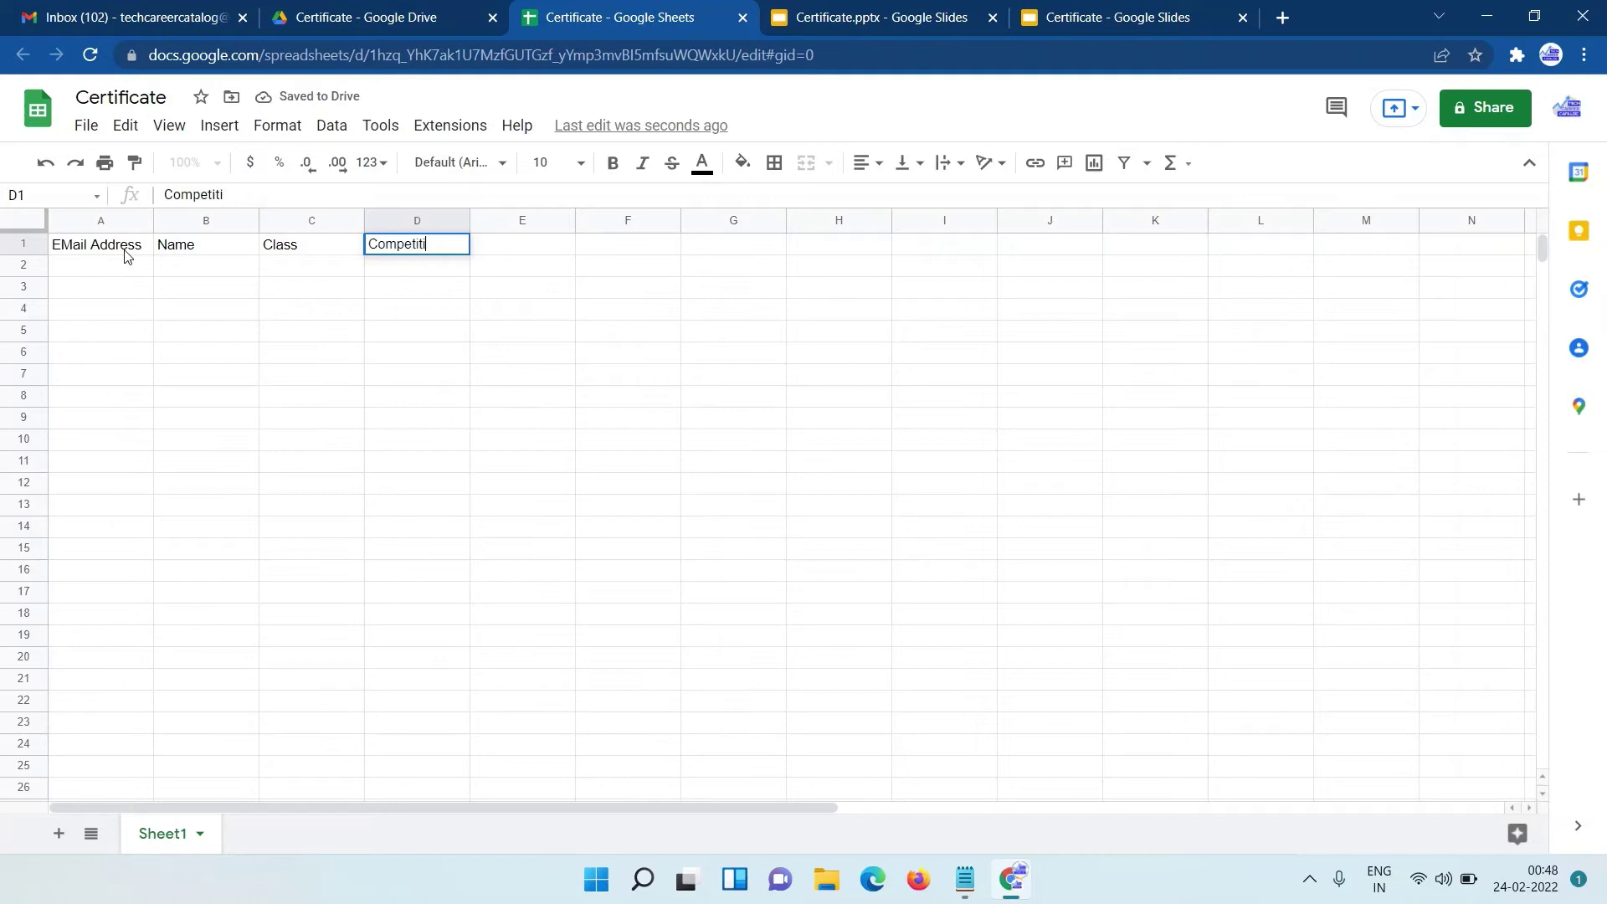
{"action": "type", "text": "on"}
Step: Widen column A and fill row 2 with the email, Mr. ABC, First Year, Article Writing Competition
{"action": "left_click", "coordinate": [99, 268]}
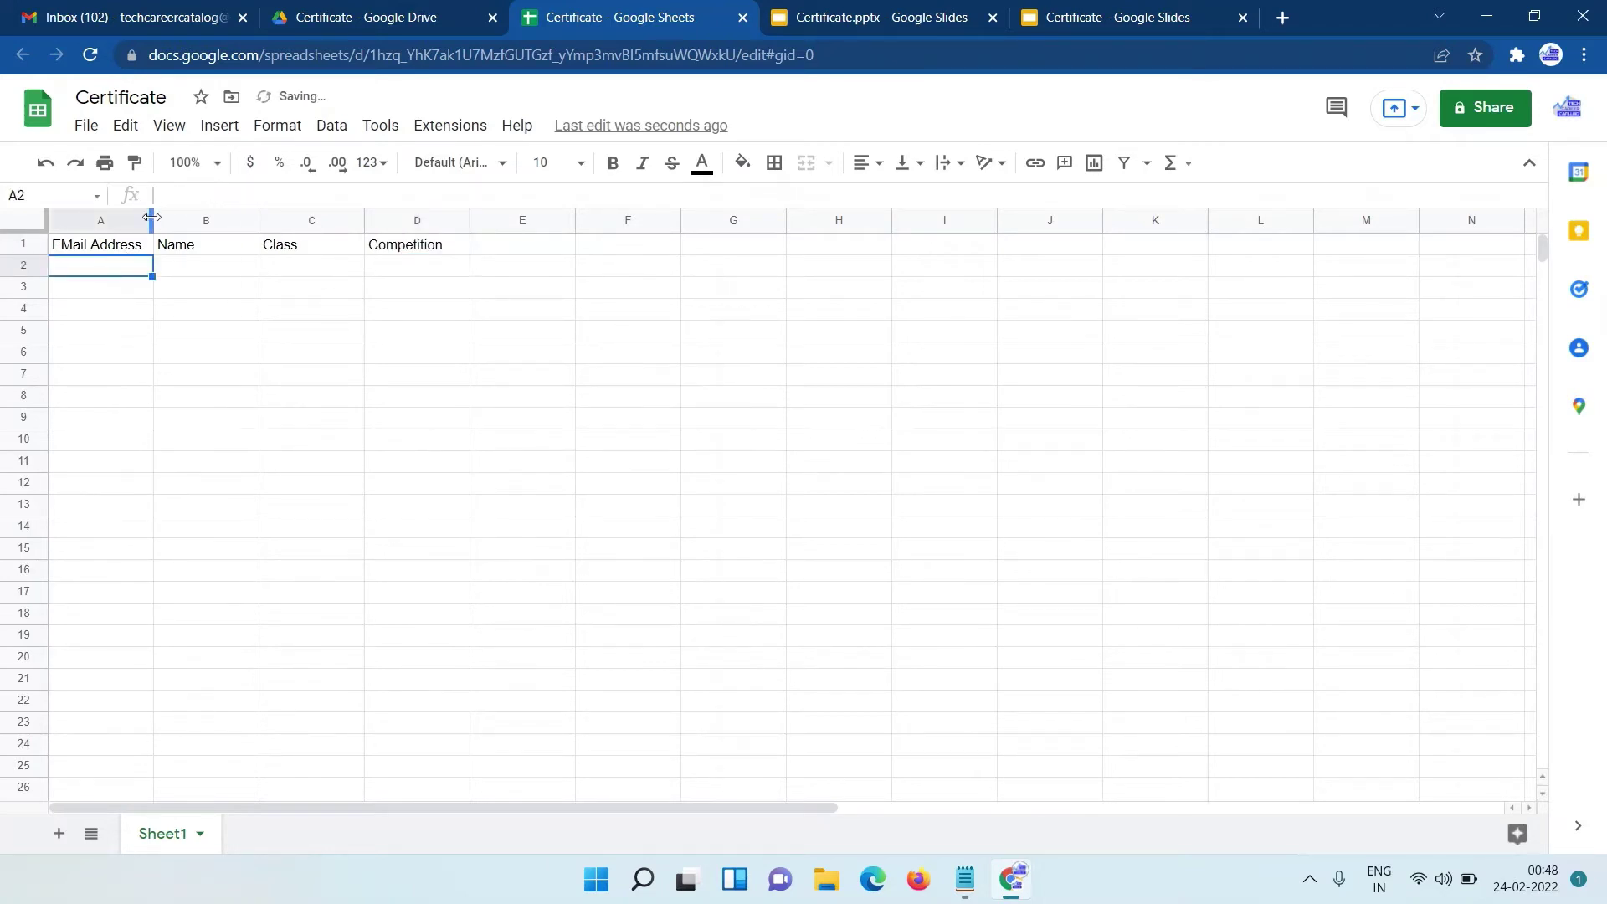
{"action": "left_click_drag", "start_coordinate": [154, 221], "coordinate": [365, 222]}
{"action": "double_click", "coordinate": [205, 273]}
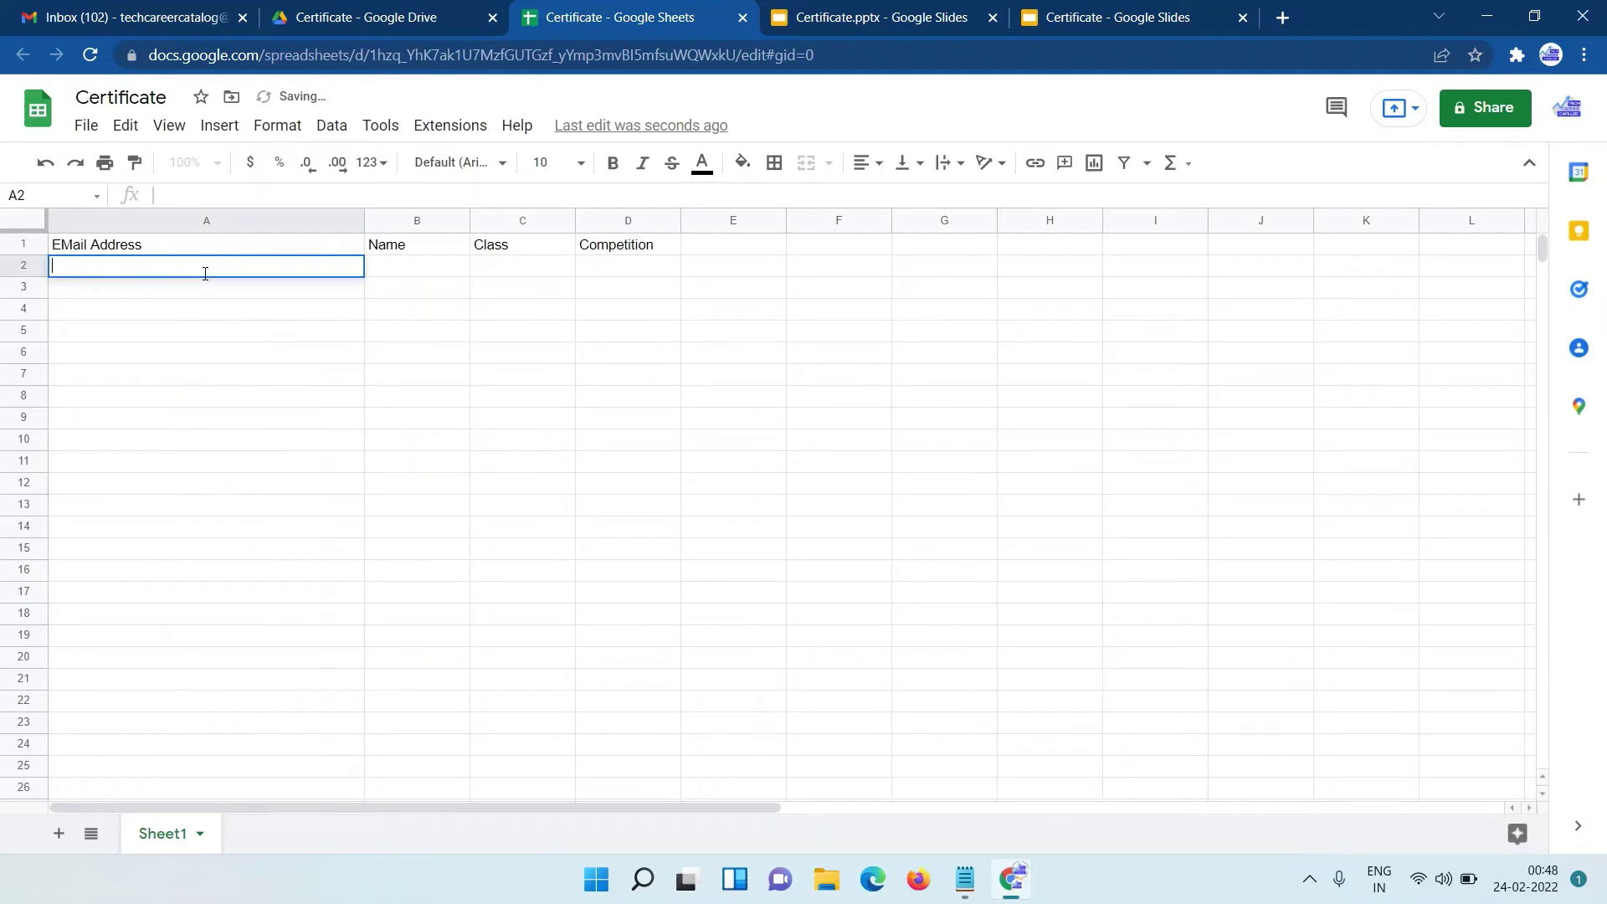
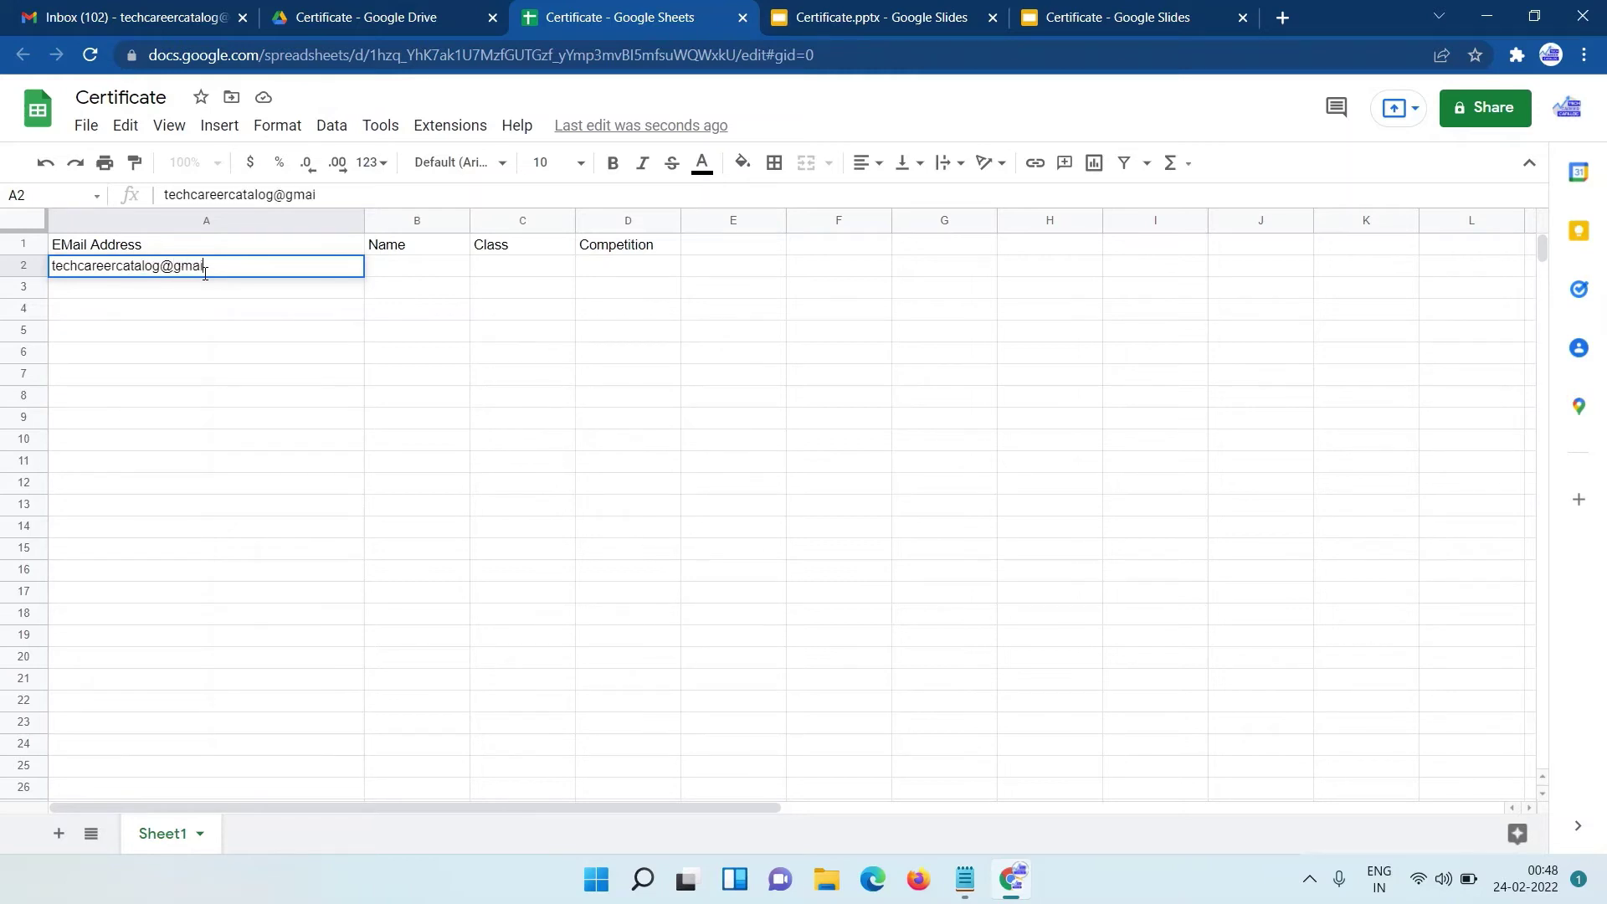
{"action": "left_click", "coordinate": [415, 244]}
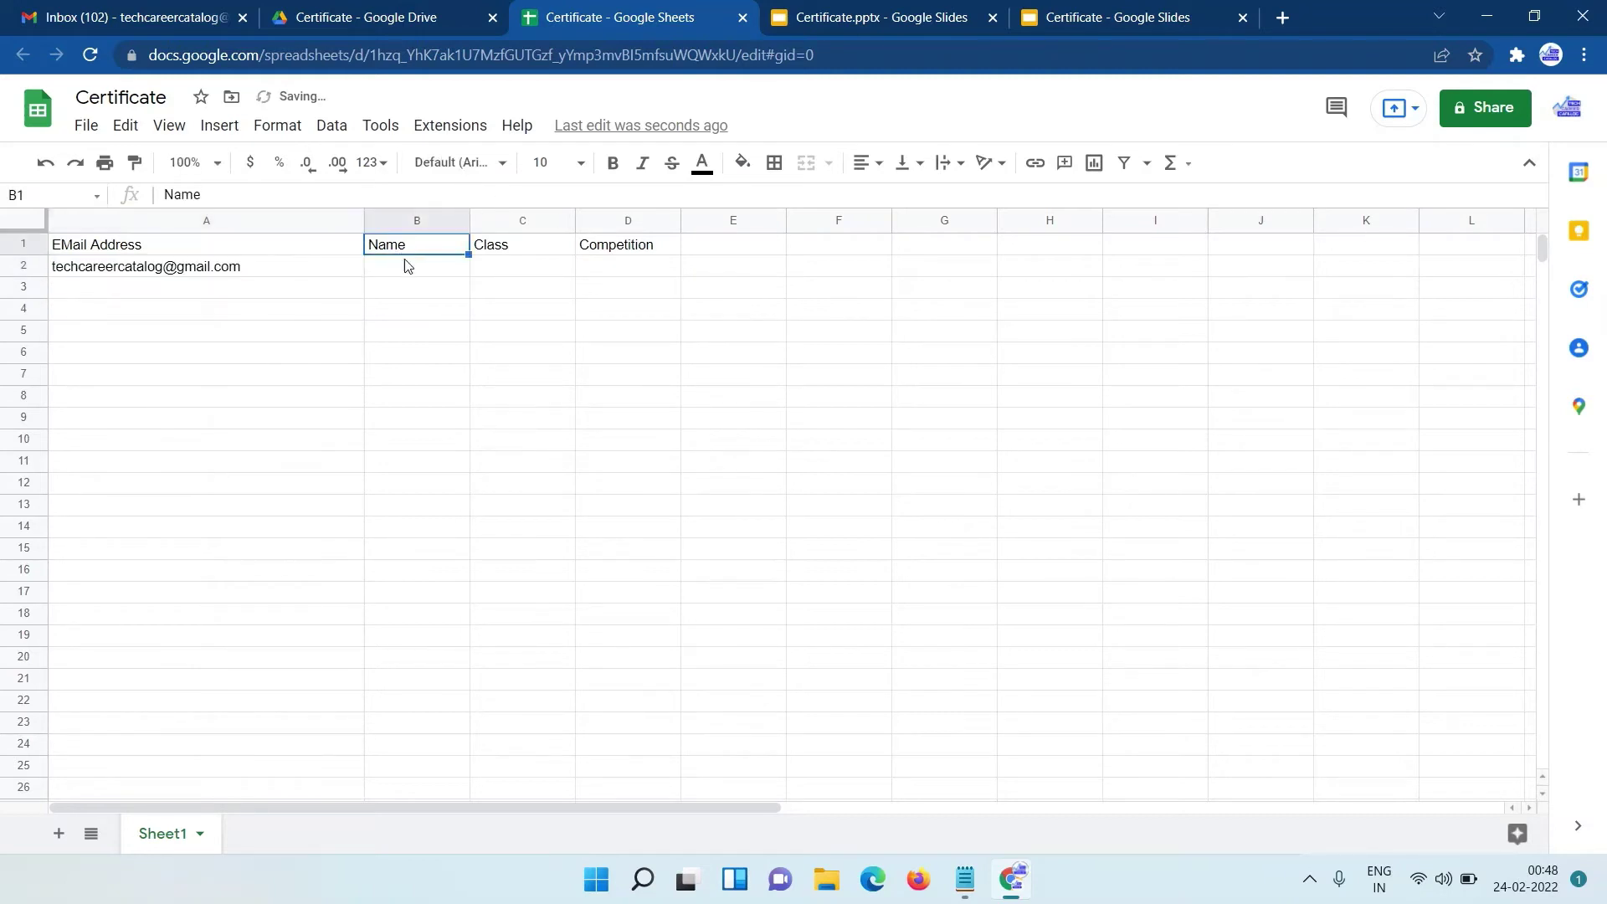
{"action": "type", "text": "M"}
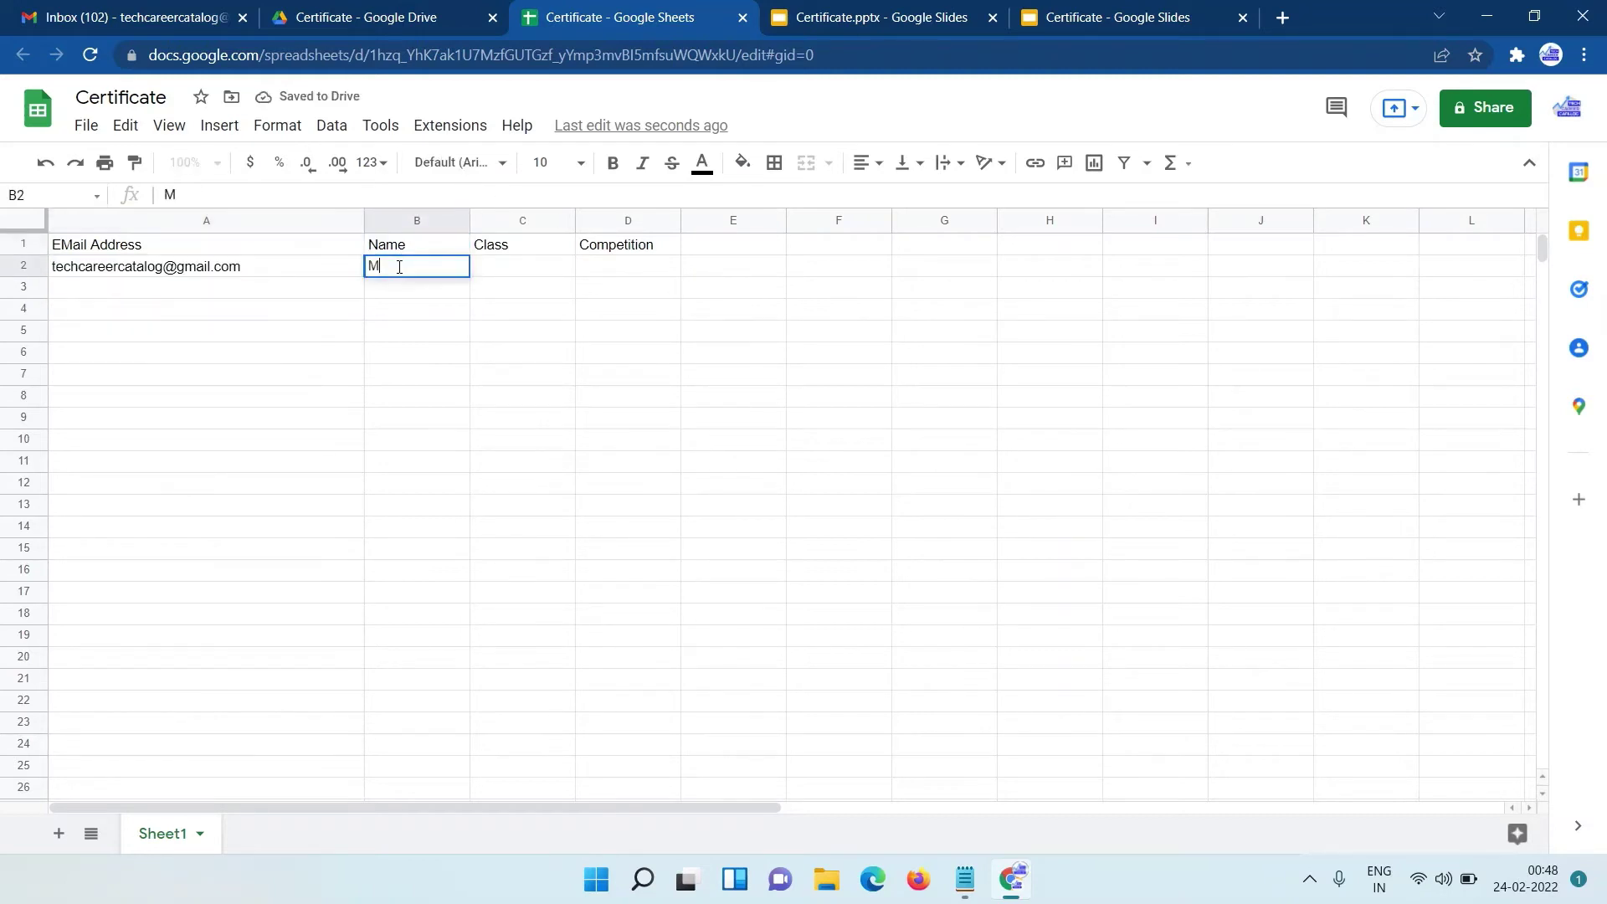
{"action": "type", "text": "r. "}
{"action": "type", "text": "ABC"}
{"action": "left_click", "coordinate": [498, 268]}
{"action": "type", "text": "F"}
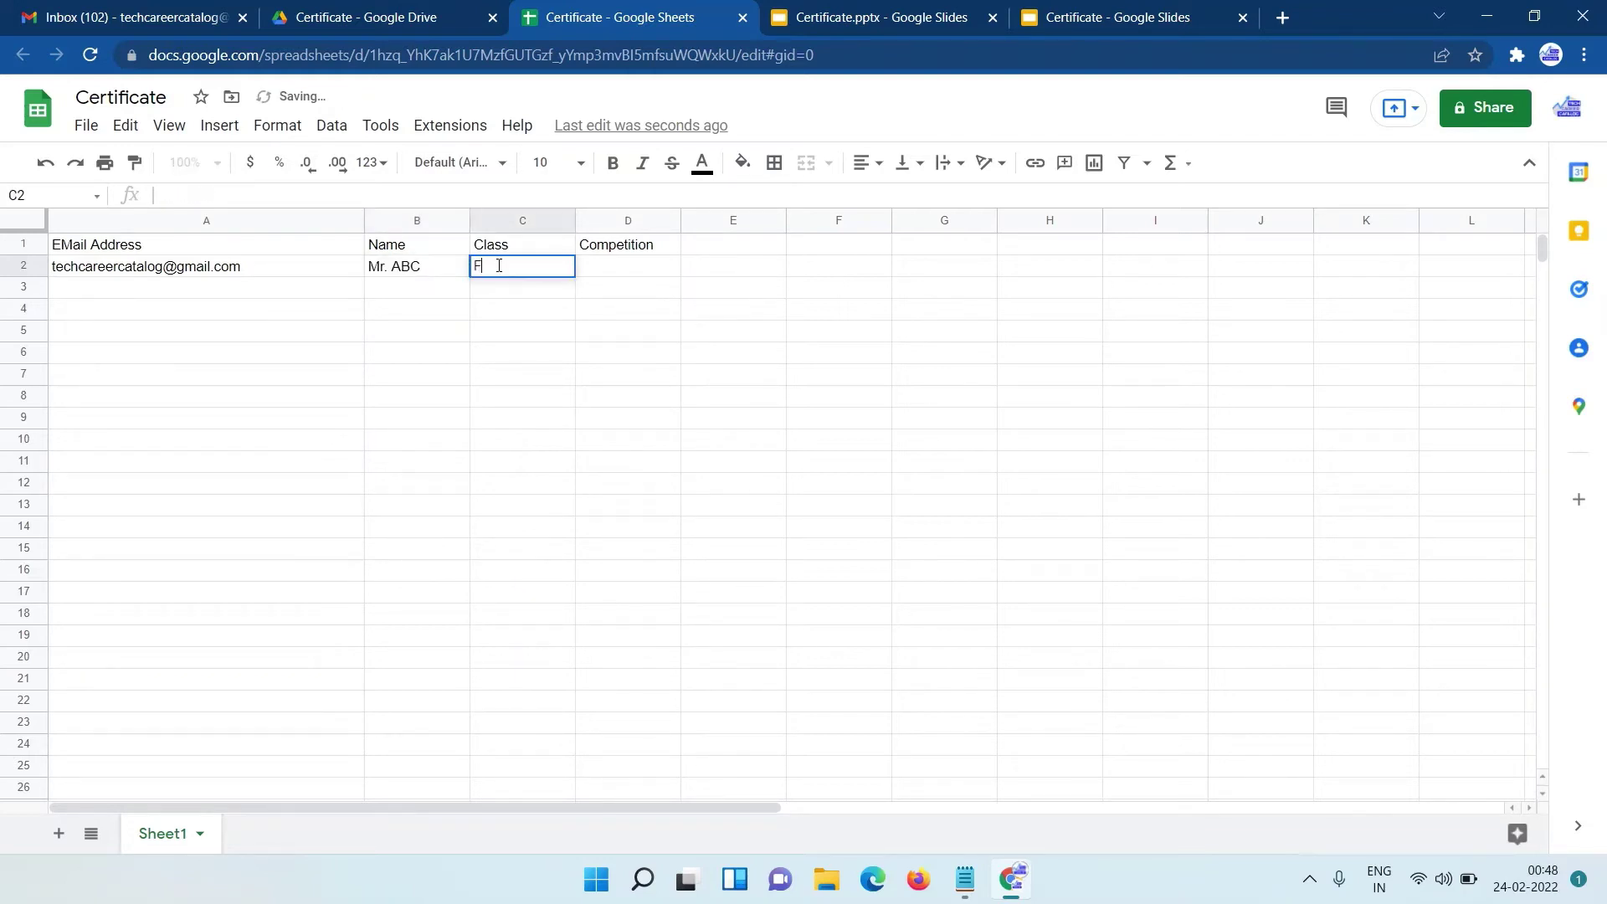
{"action": "type", "text": "irst"}
{"action": "type", "text": " Year"}
{"action": "key", "text": "Tab"}
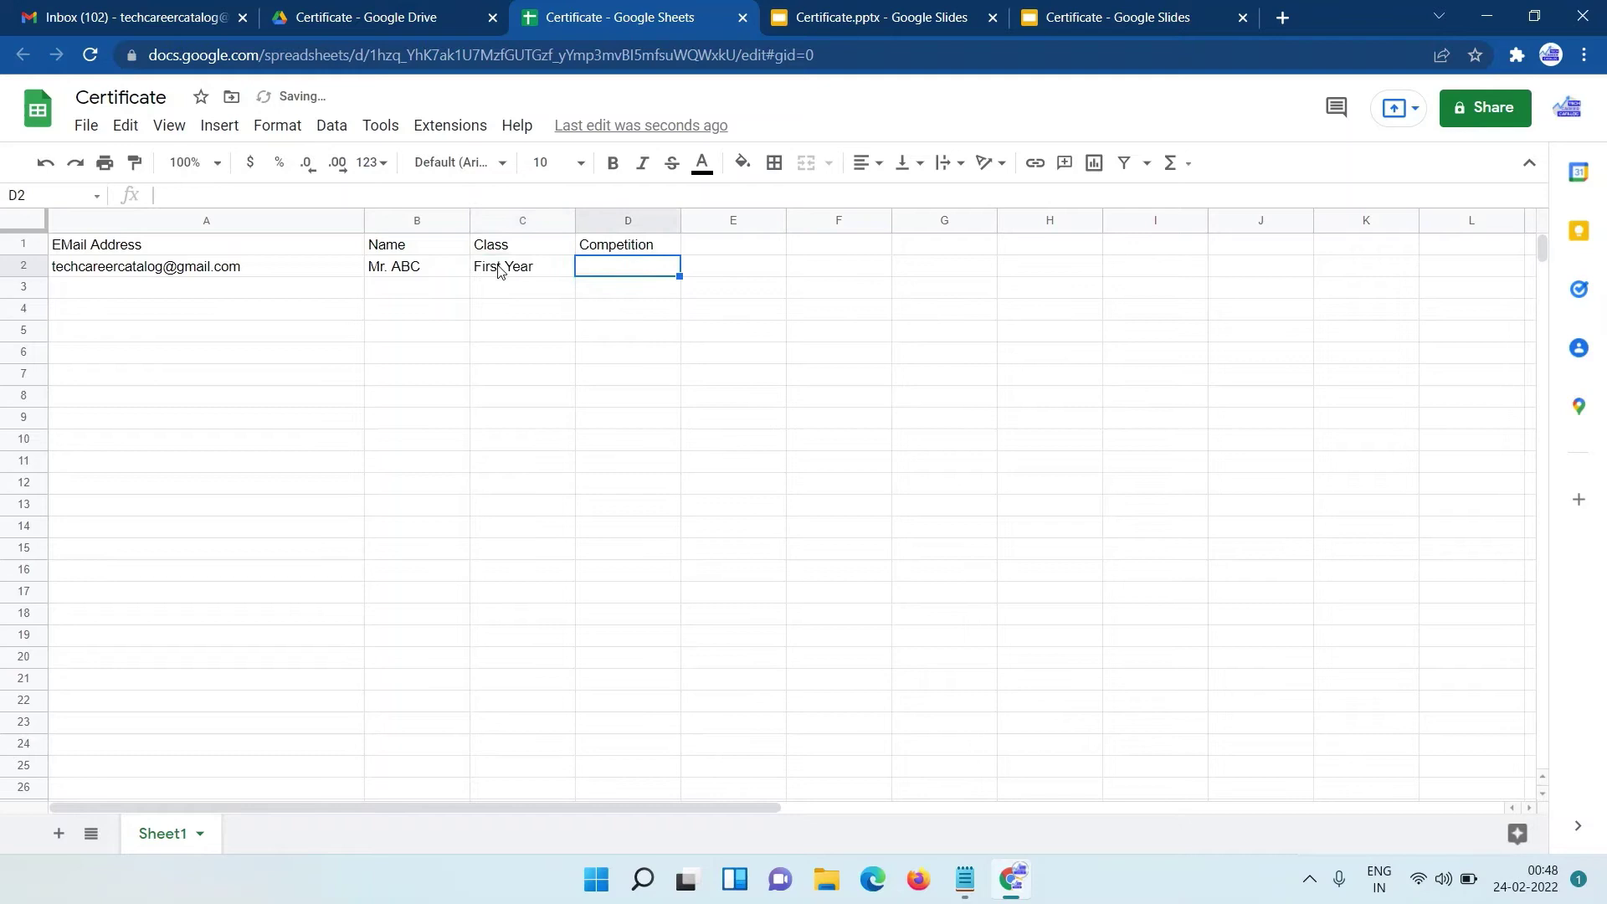
{"action": "type", "text": "Art"}
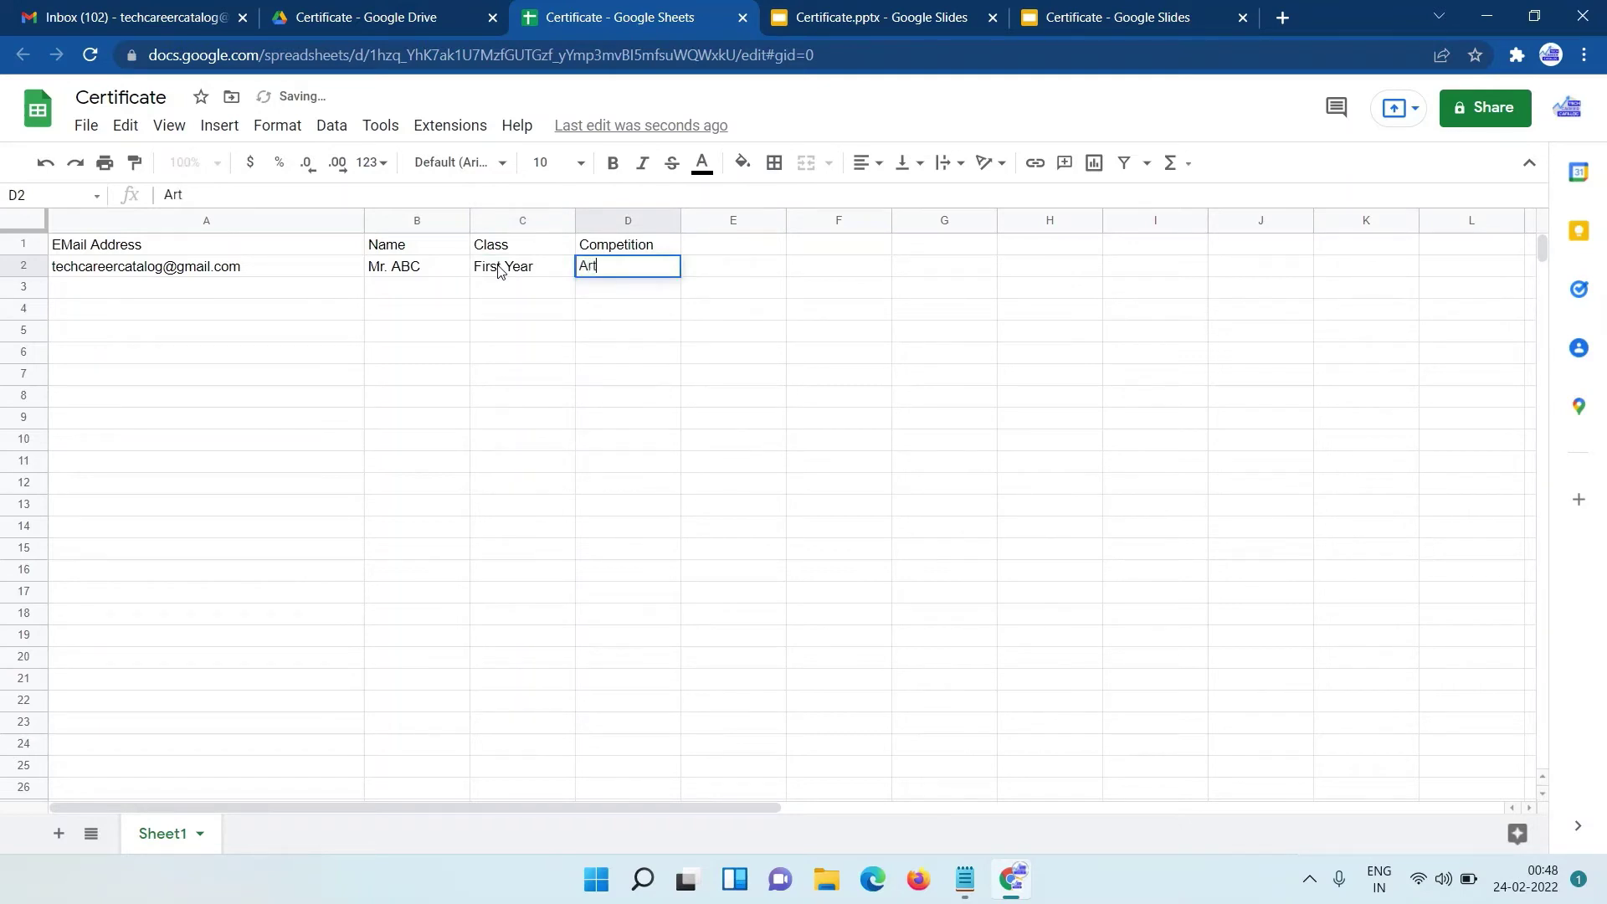
{"action": "type", "text": "icle"}
{"action": "type", "text": " Wri"}
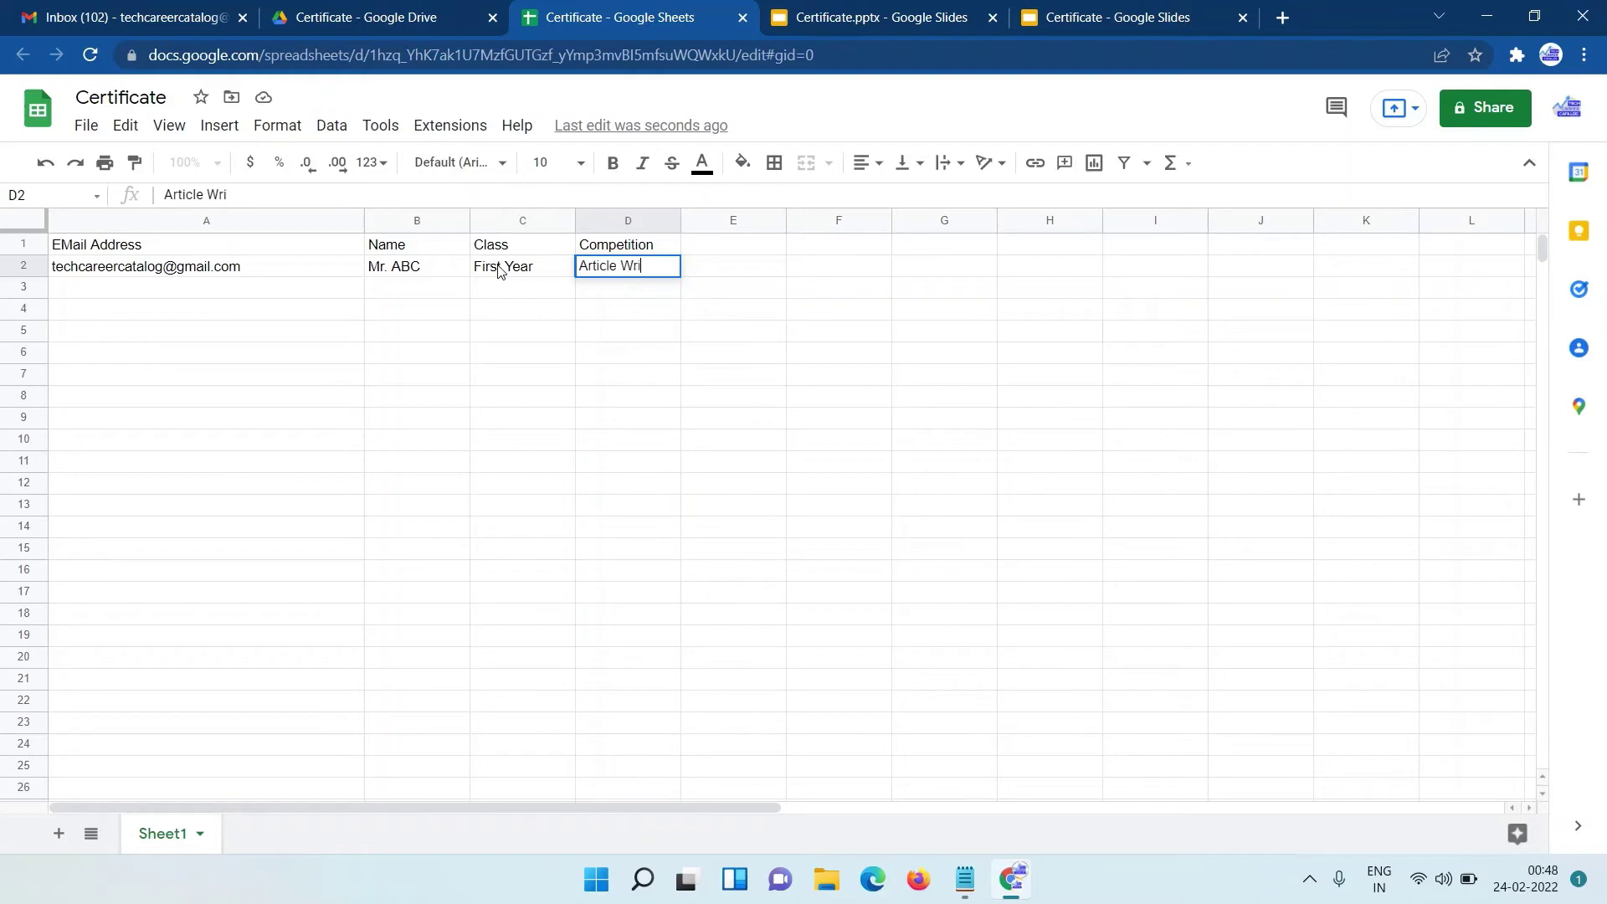
{"action": "type", "text": "ting C"}
{"action": "type", "text": "ompetition"}
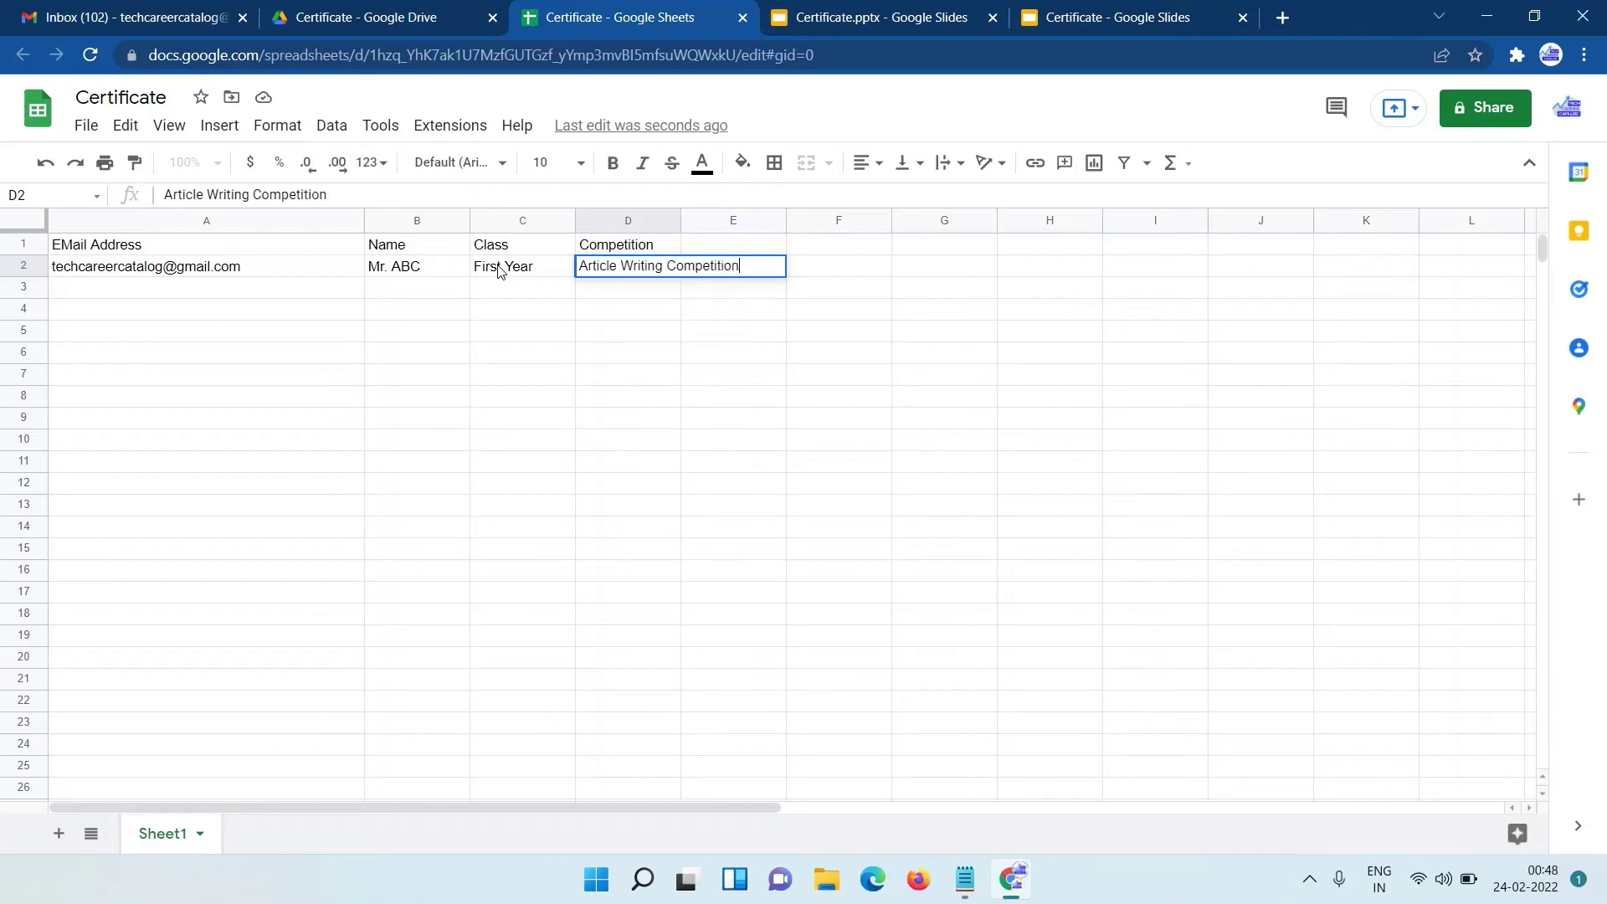
{"action": "left_click", "coordinate": [658, 383]}
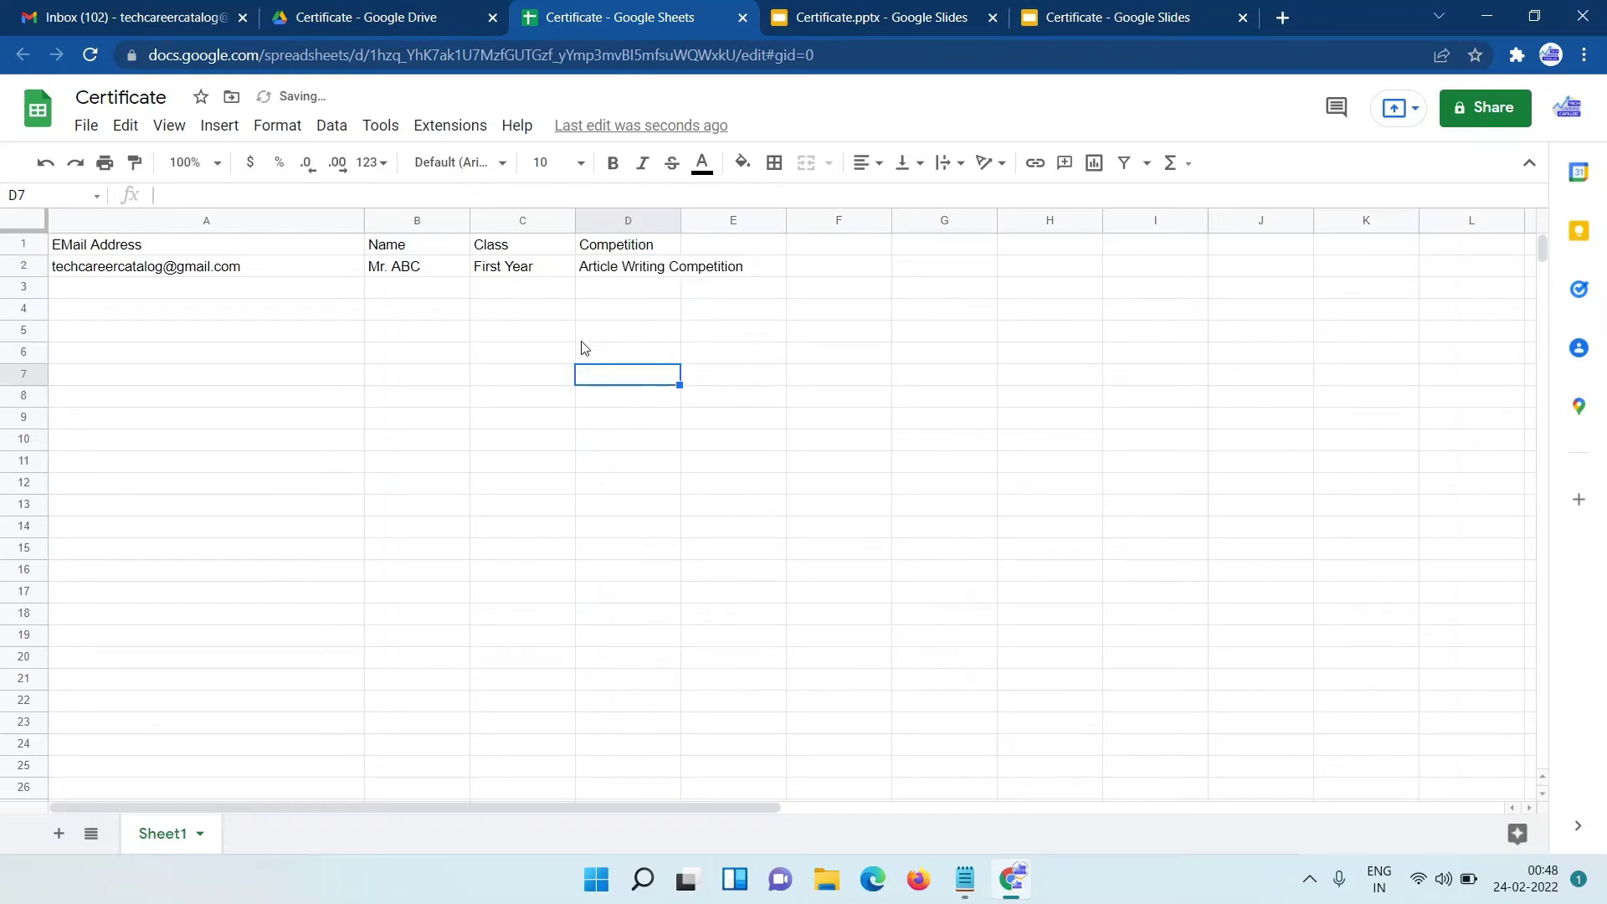
Step: Find the Autocrat add-on via Extensions > Add-ons > Get add-ons
{"action": "left_click", "coordinate": [440, 131]}
{"action": "mouse_move", "coordinate": [475, 163]}
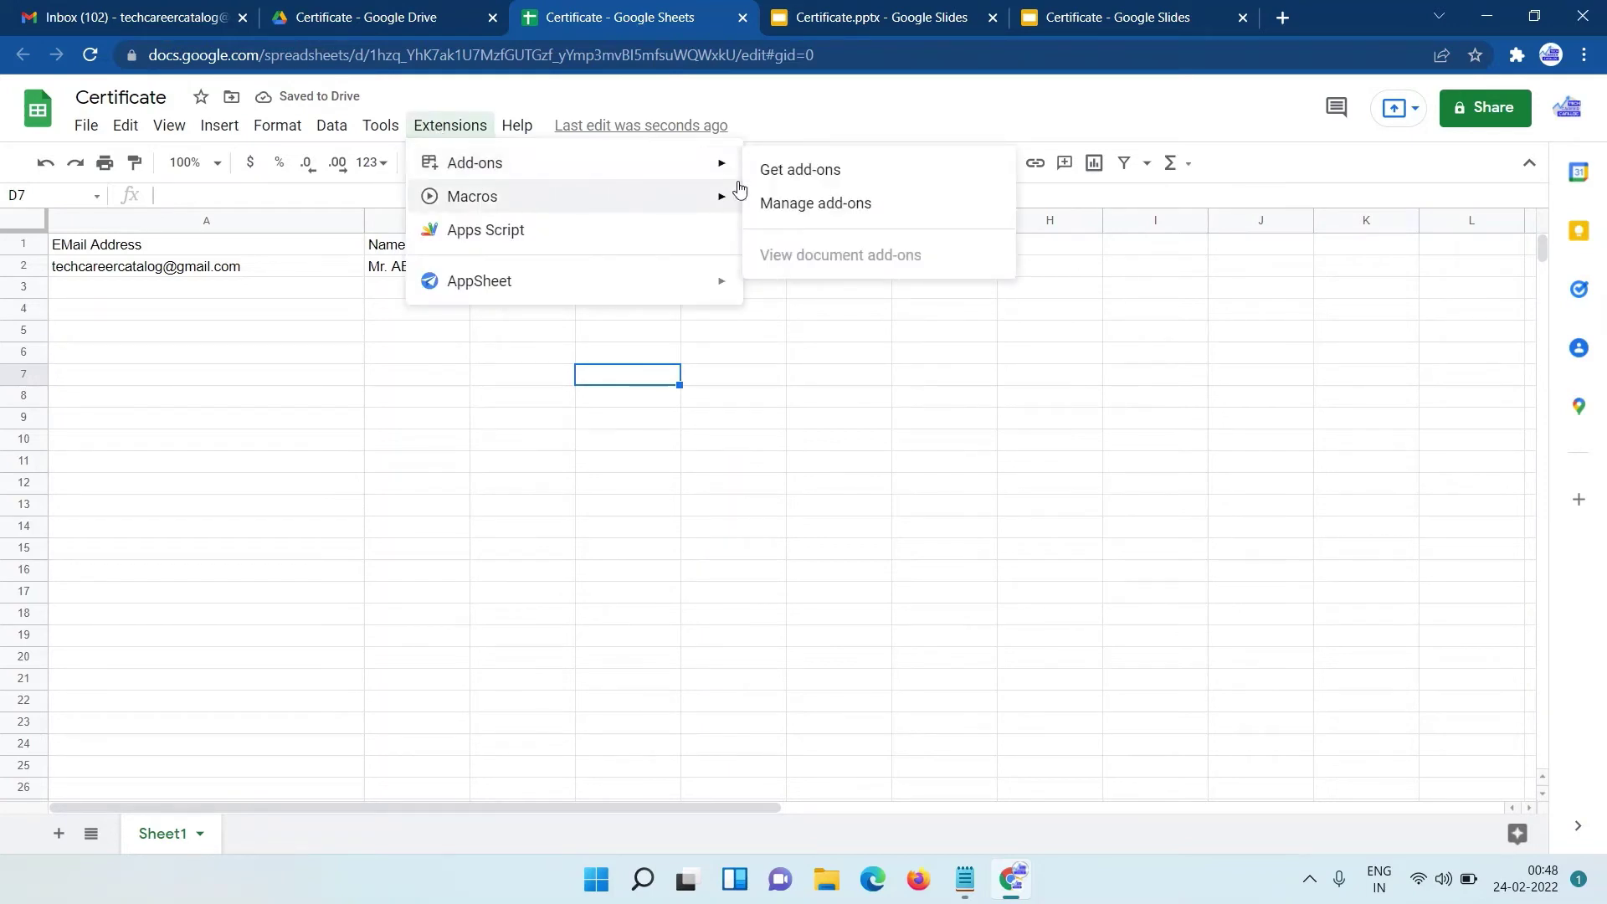
{"action": "left_click", "coordinate": [792, 170]}
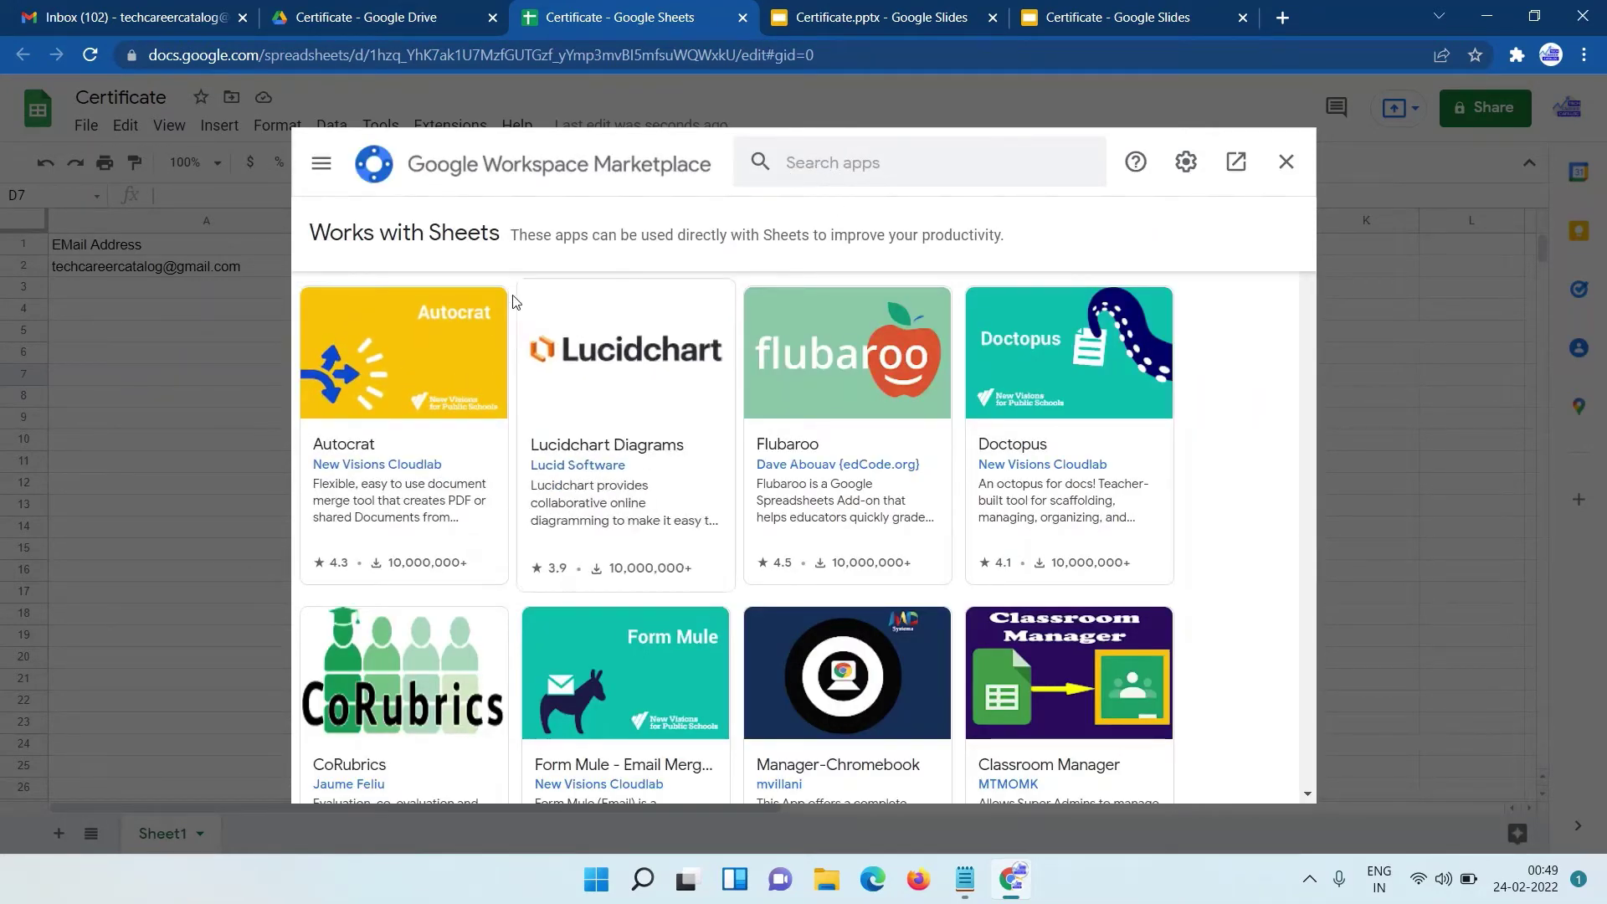
{"action": "left_click", "coordinate": [458, 322]}
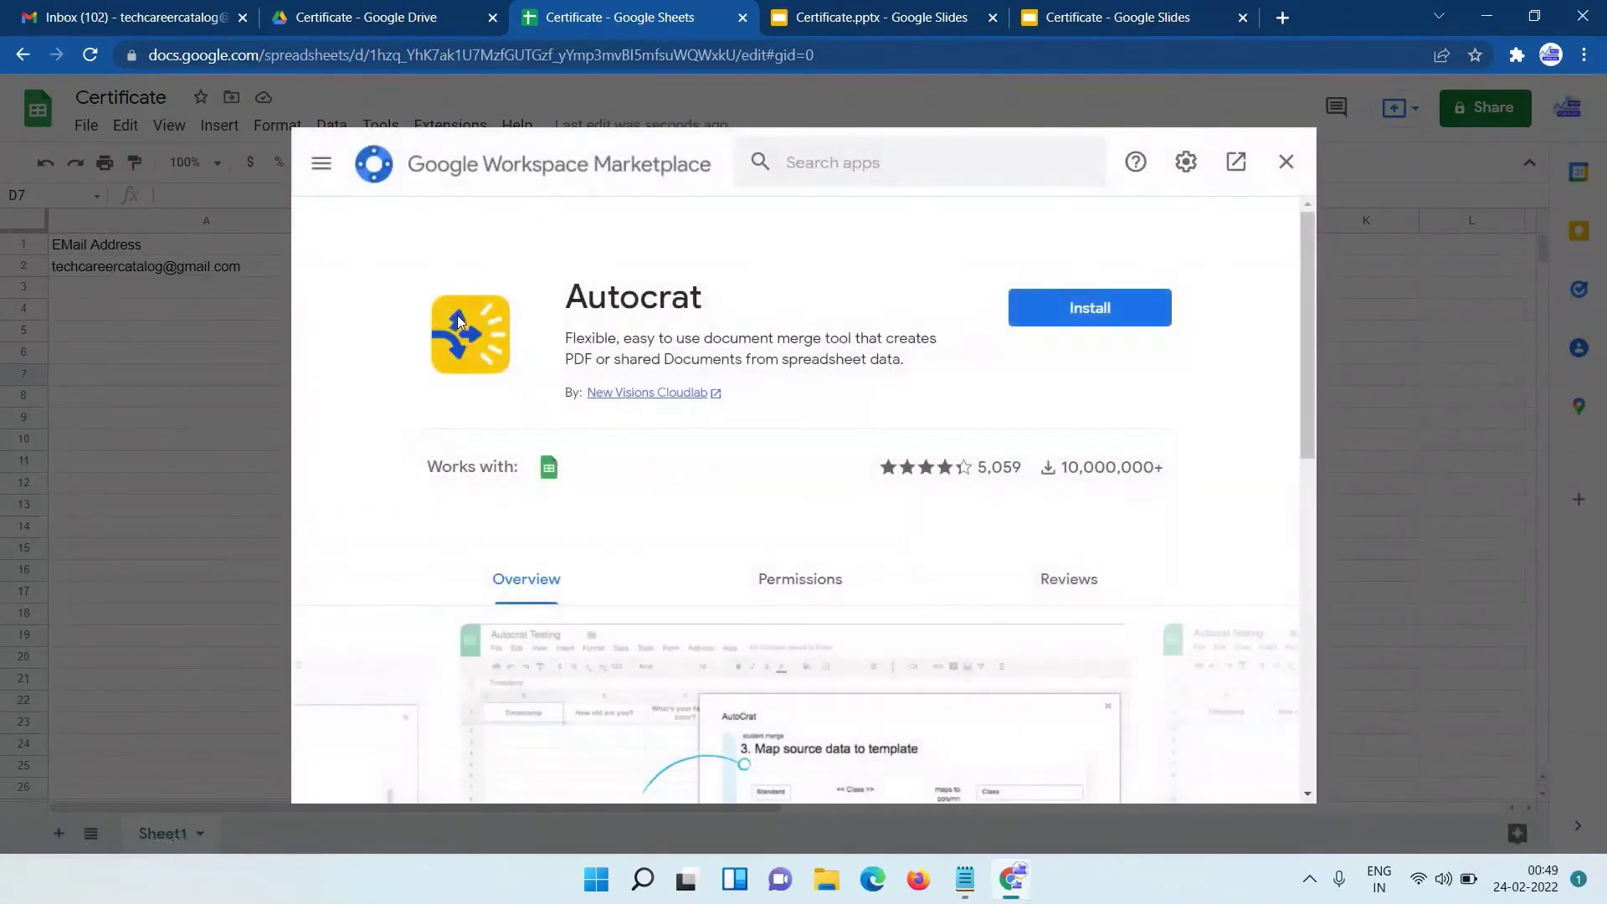
Step: Install Autocrat, authorizing it with the Google account and granting its permissions
{"action": "left_click", "coordinate": [1074, 308]}
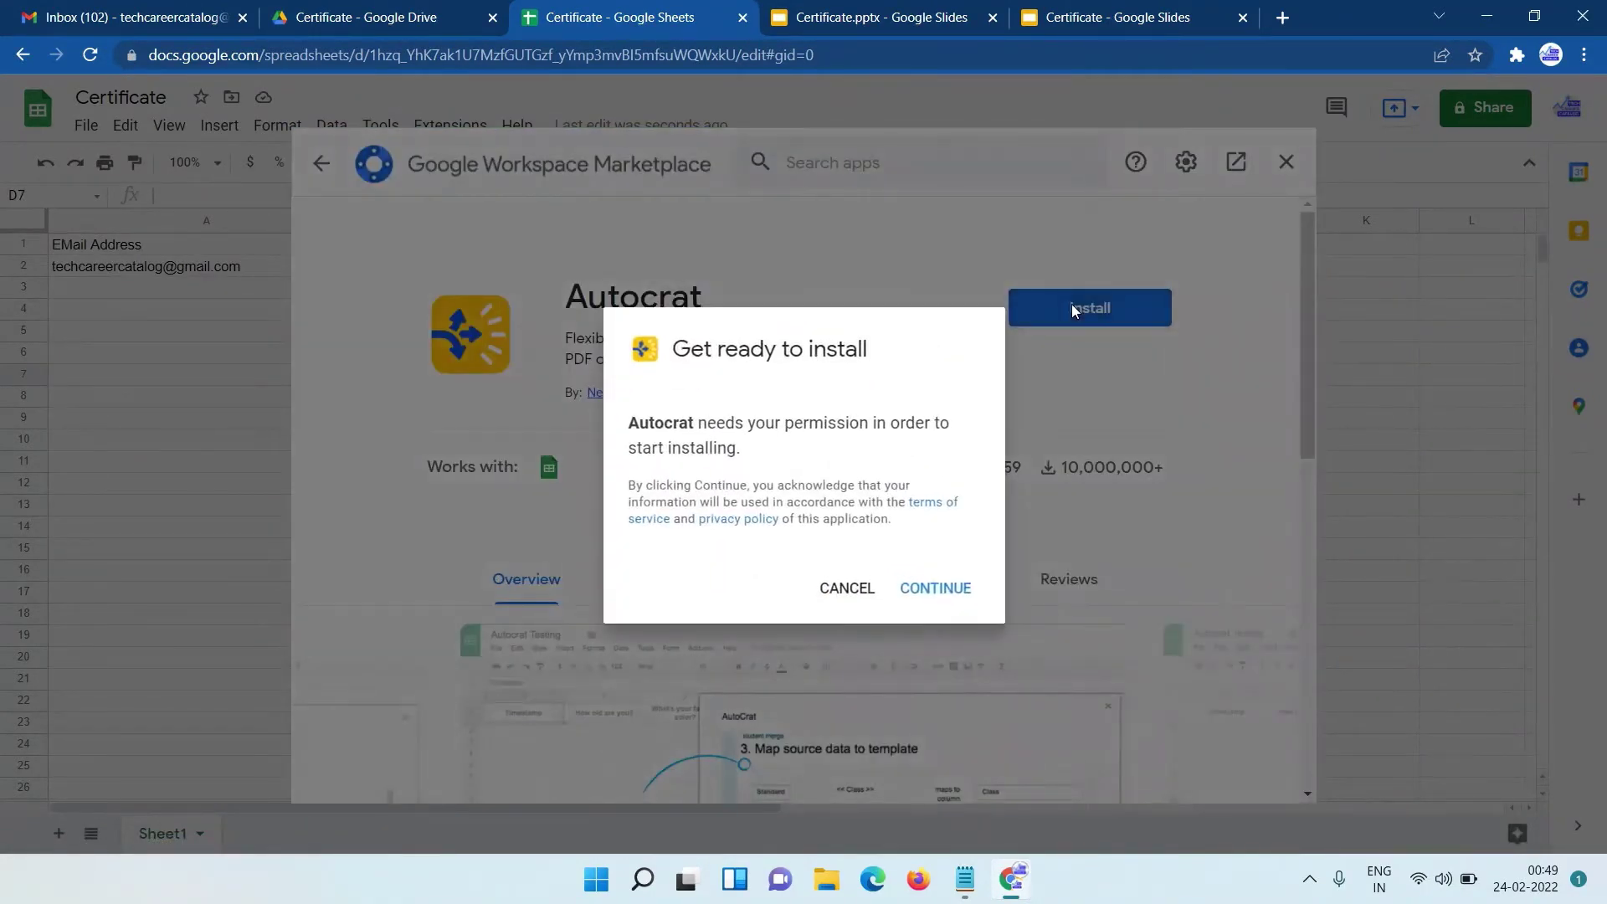
{"action": "left_click", "coordinate": [935, 589]}
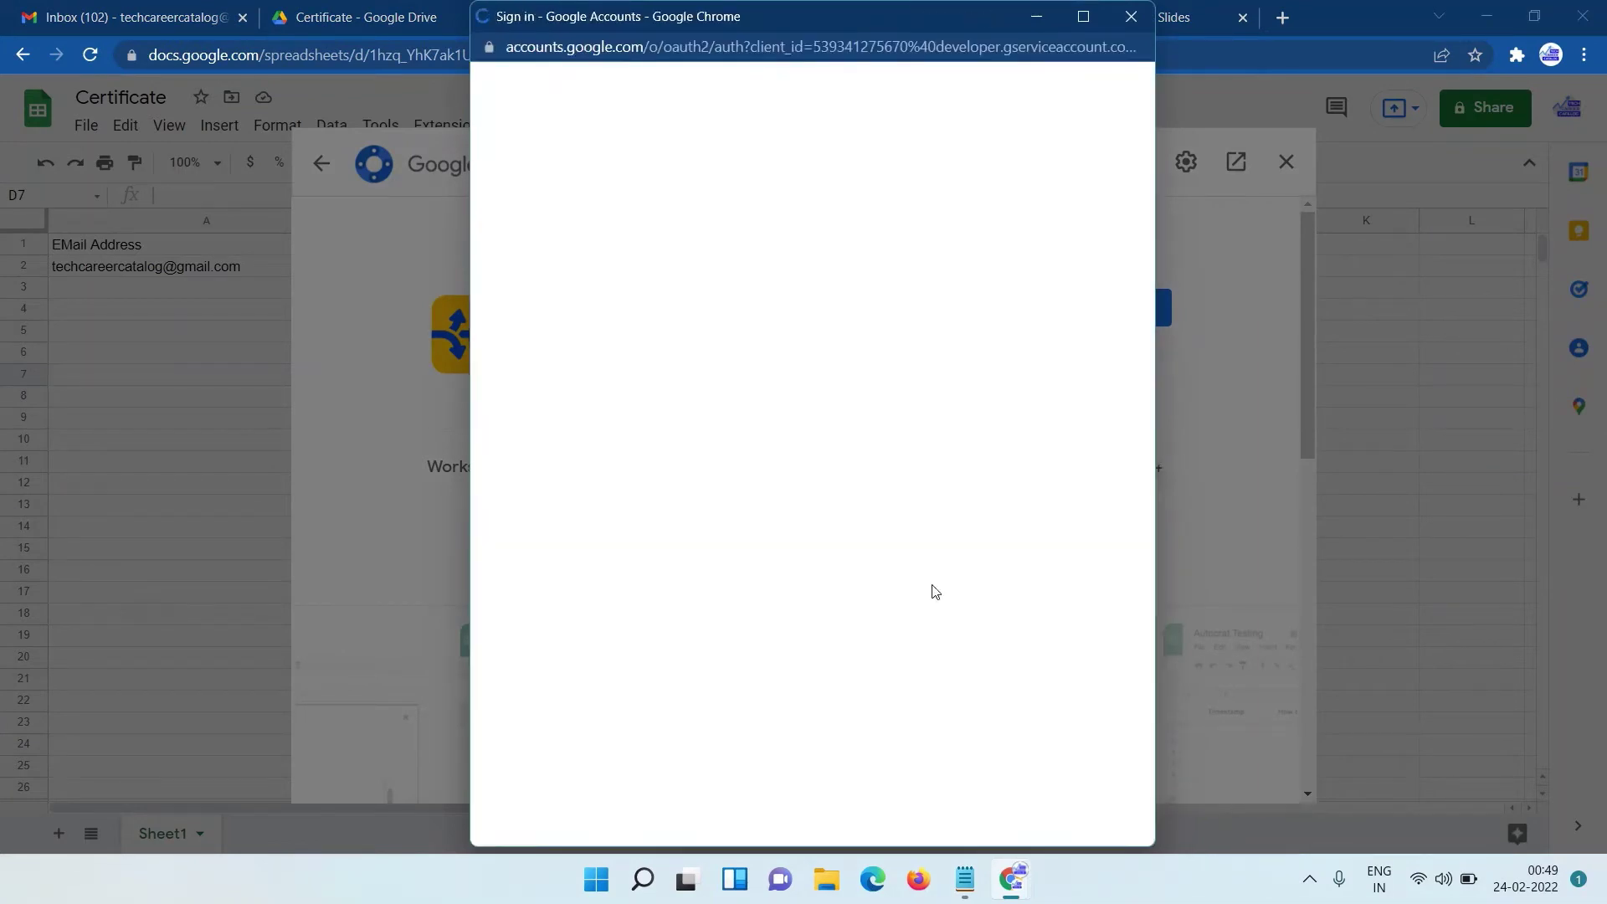
{"action": "left_click", "coordinate": [811, 442]}
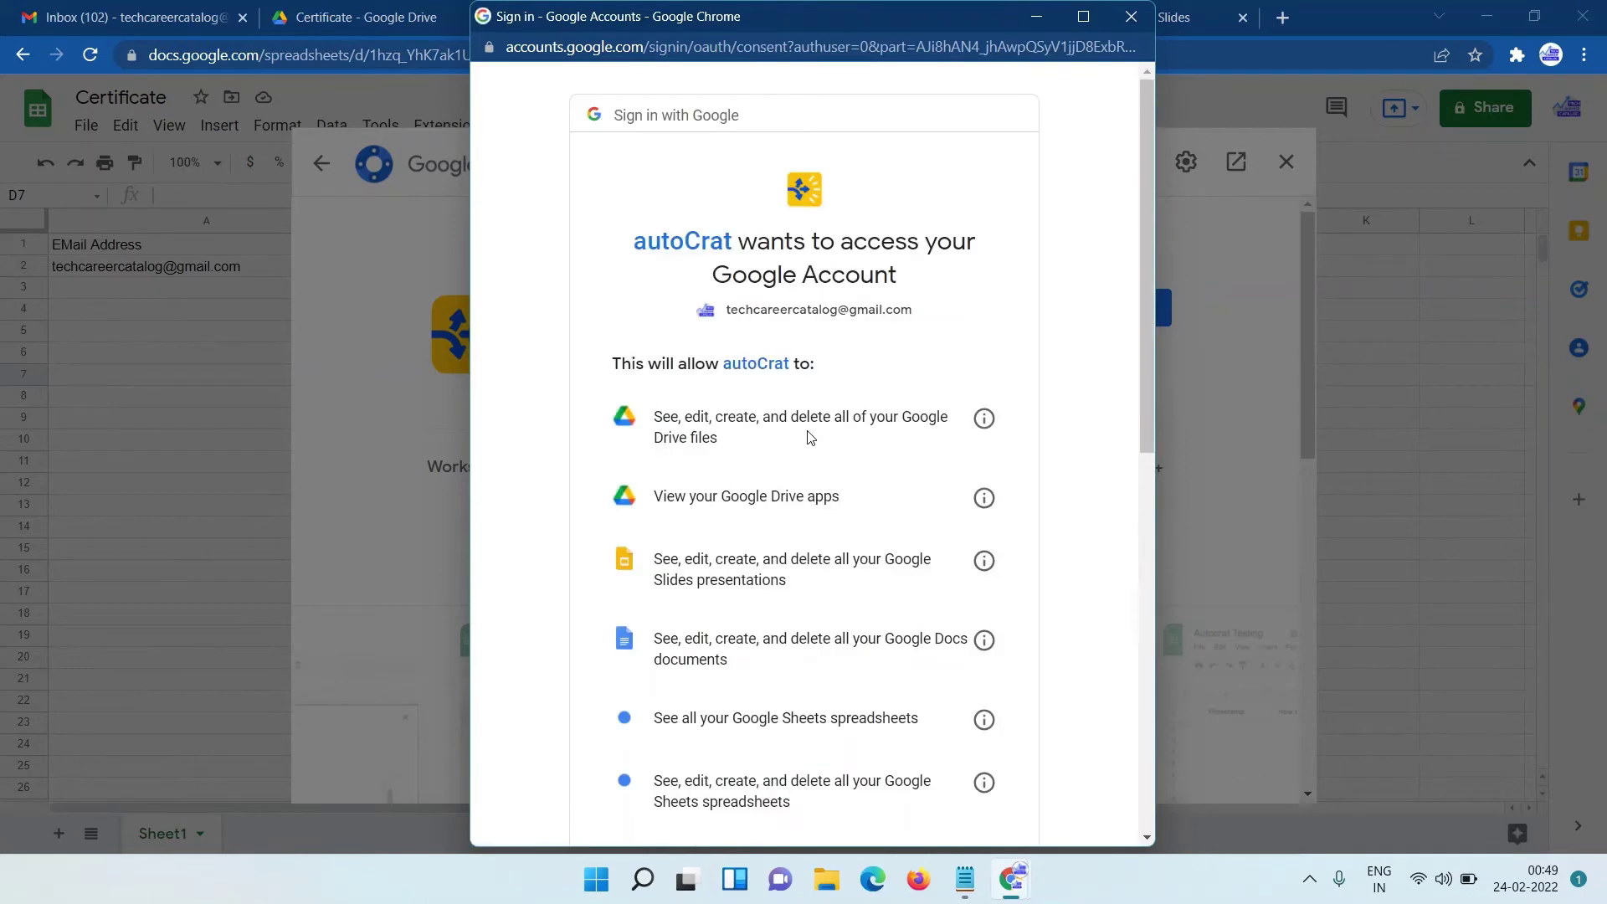
{"action": "left_click_drag", "start_coordinate": [1145, 300], "coordinate": [1159, 637]}
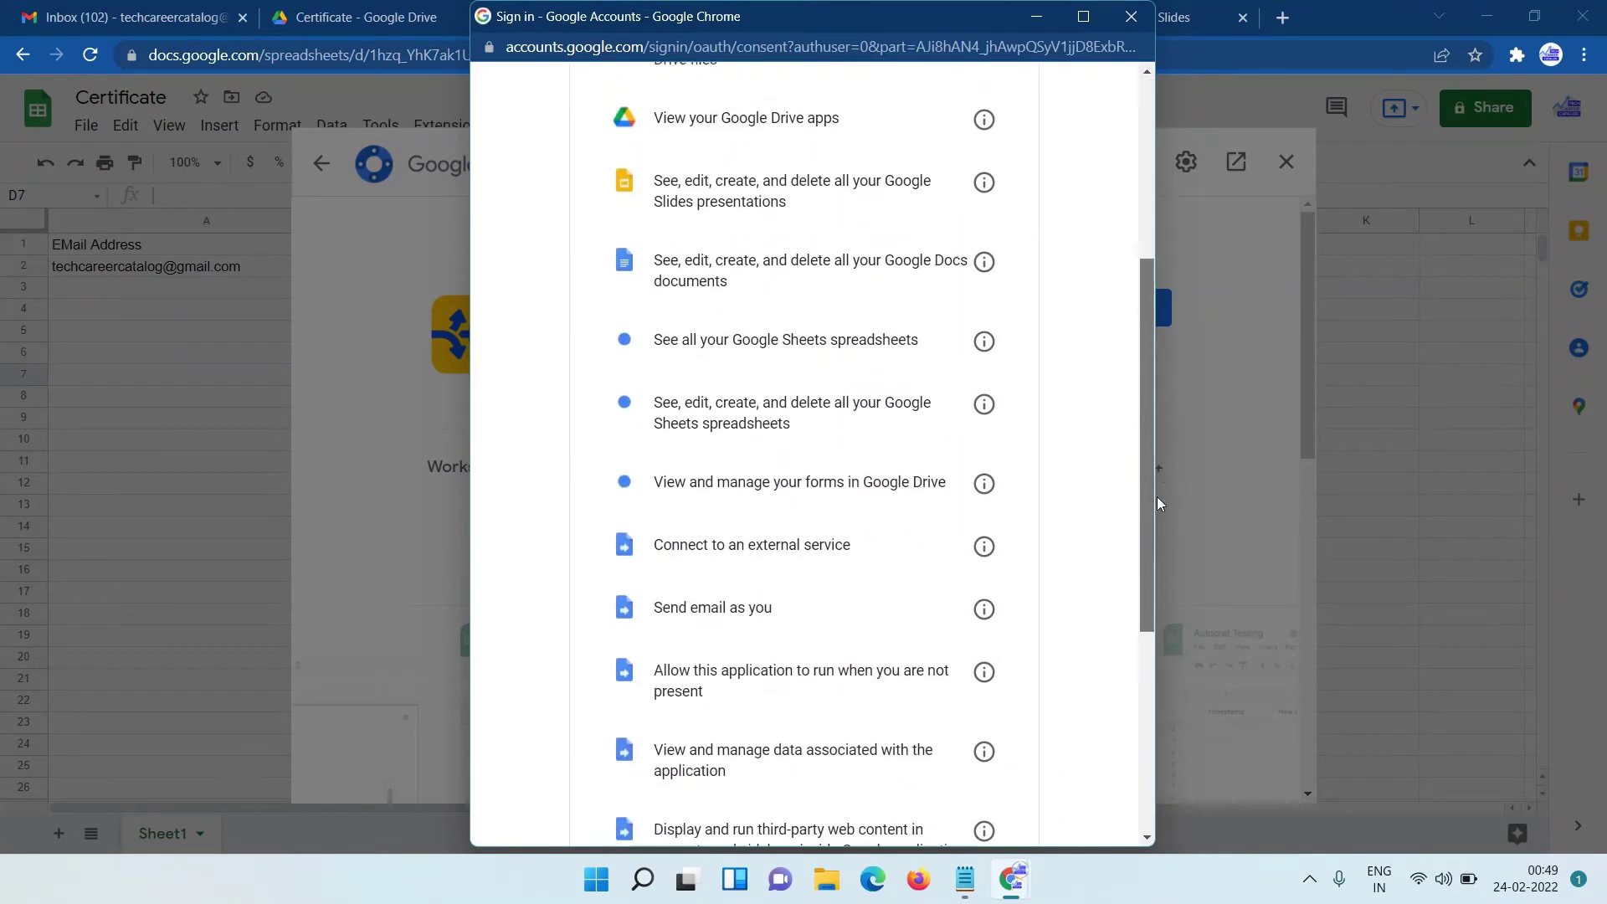
{"action": "left_click", "coordinate": [908, 694]}
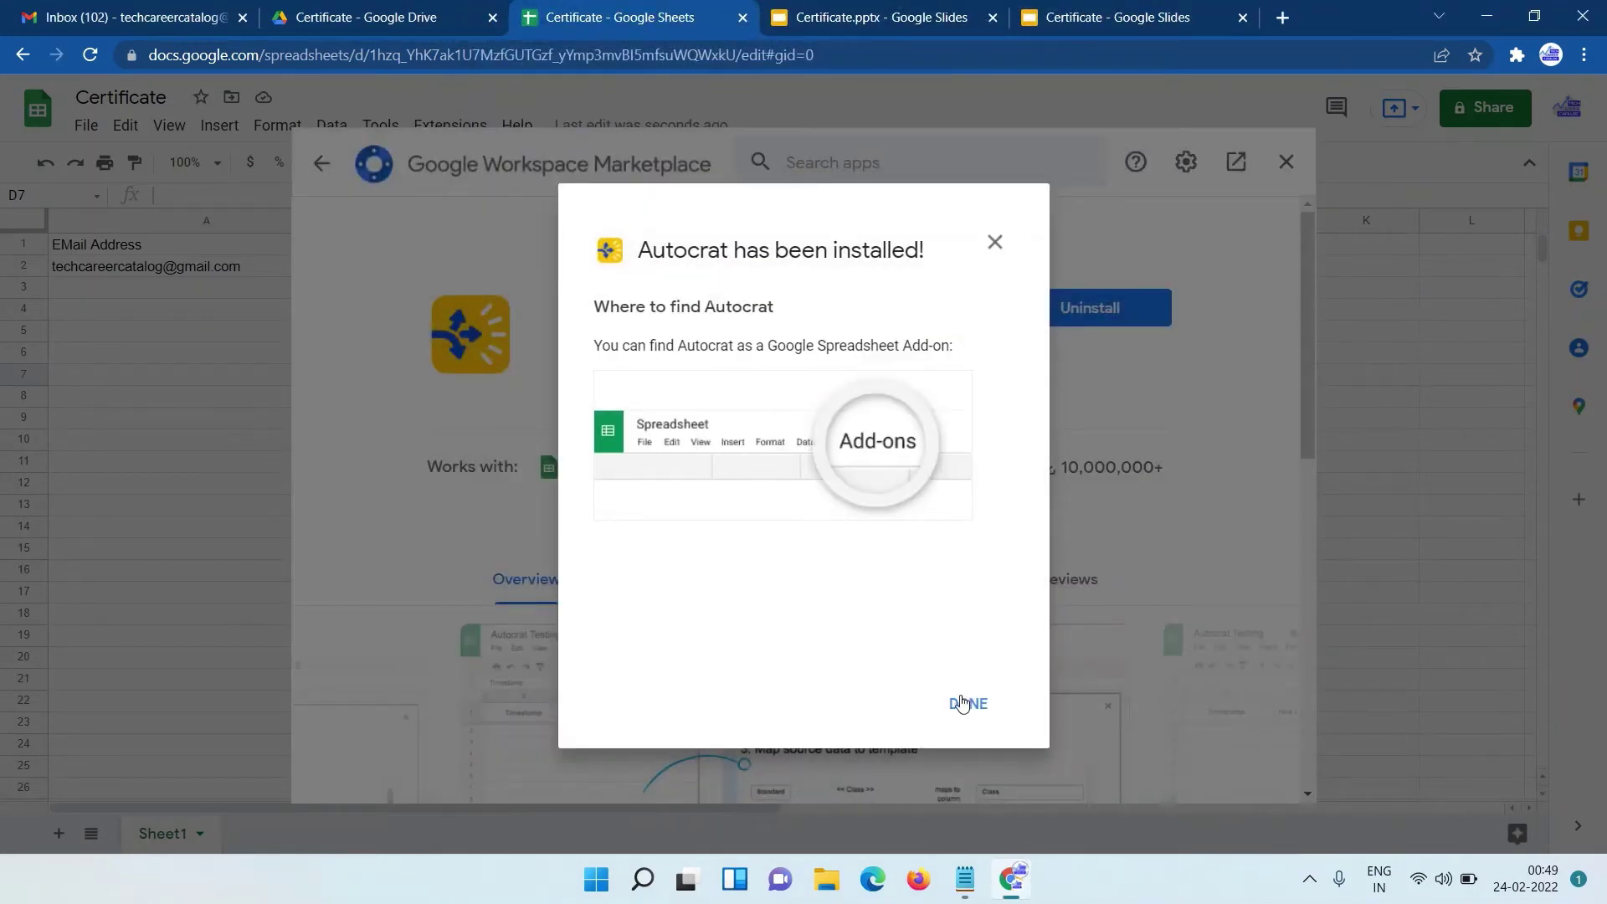
{"action": "left_click", "coordinate": [964, 703]}
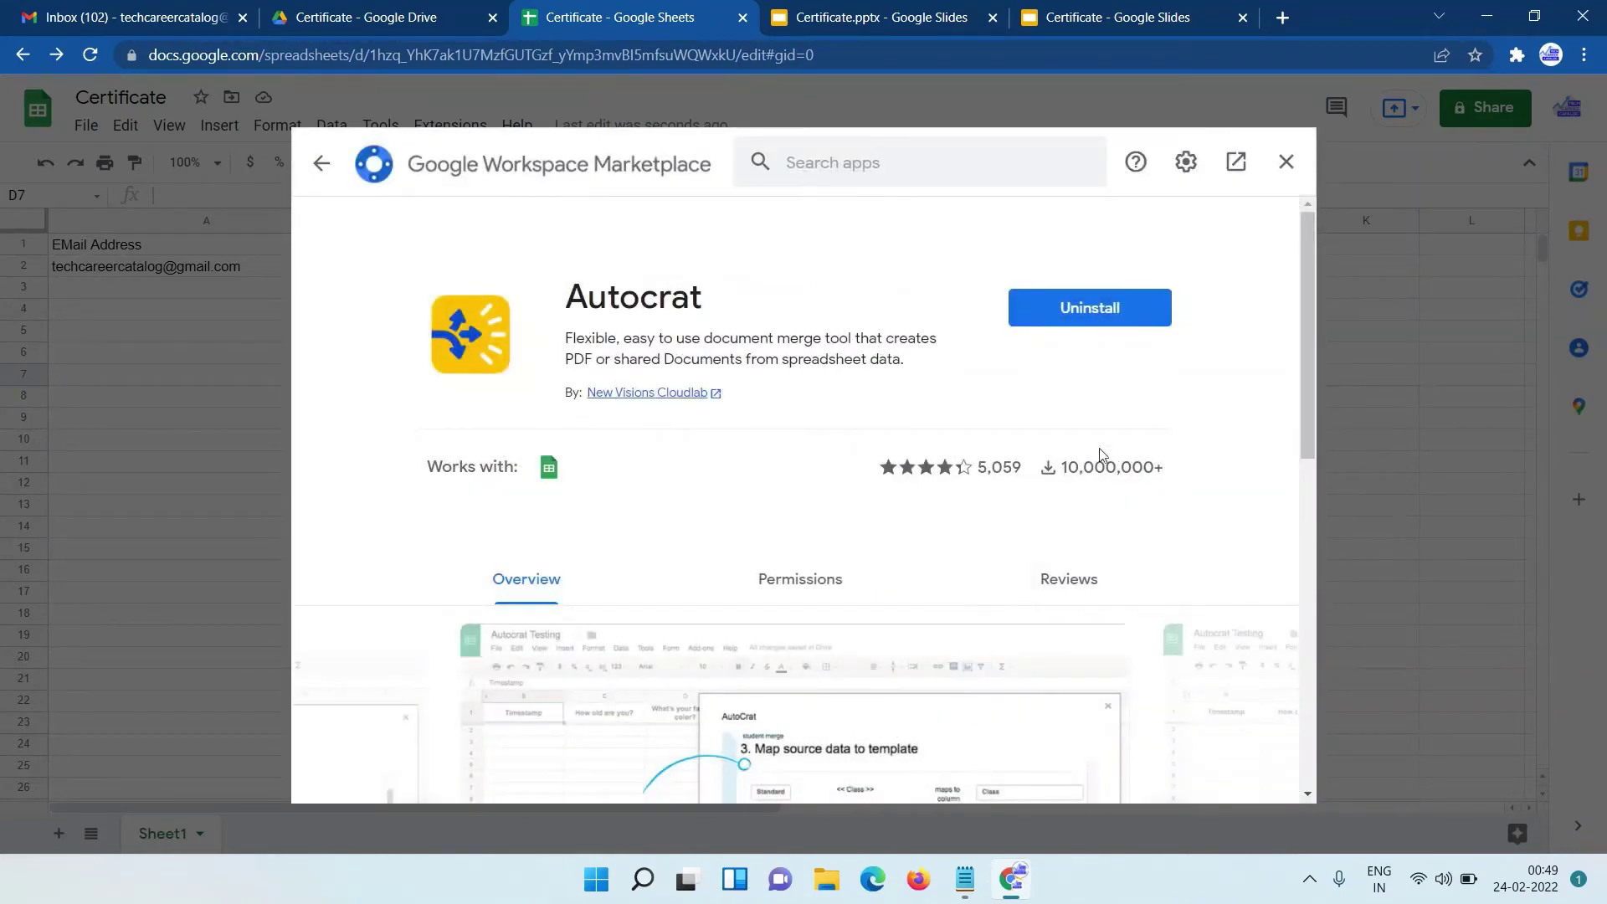
Step: Close the Marketplace and launch Autocrat from the Extensions menu
{"action": "left_click", "coordinate": [1288, 168]}
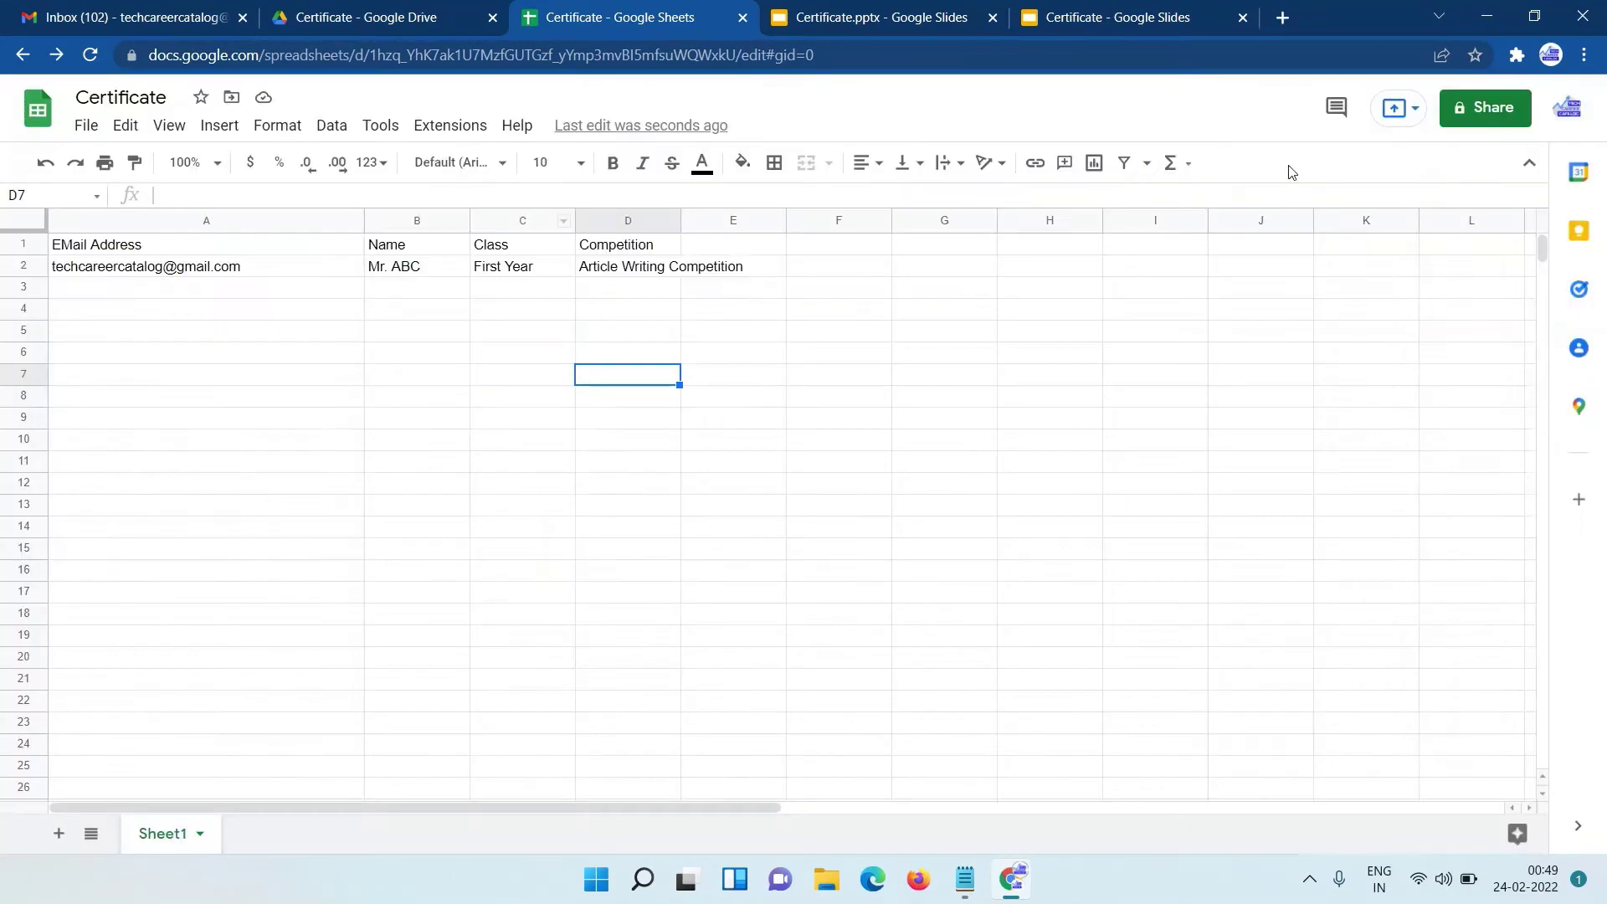
{"action": "left_click", "coordinate": [451, 124]}
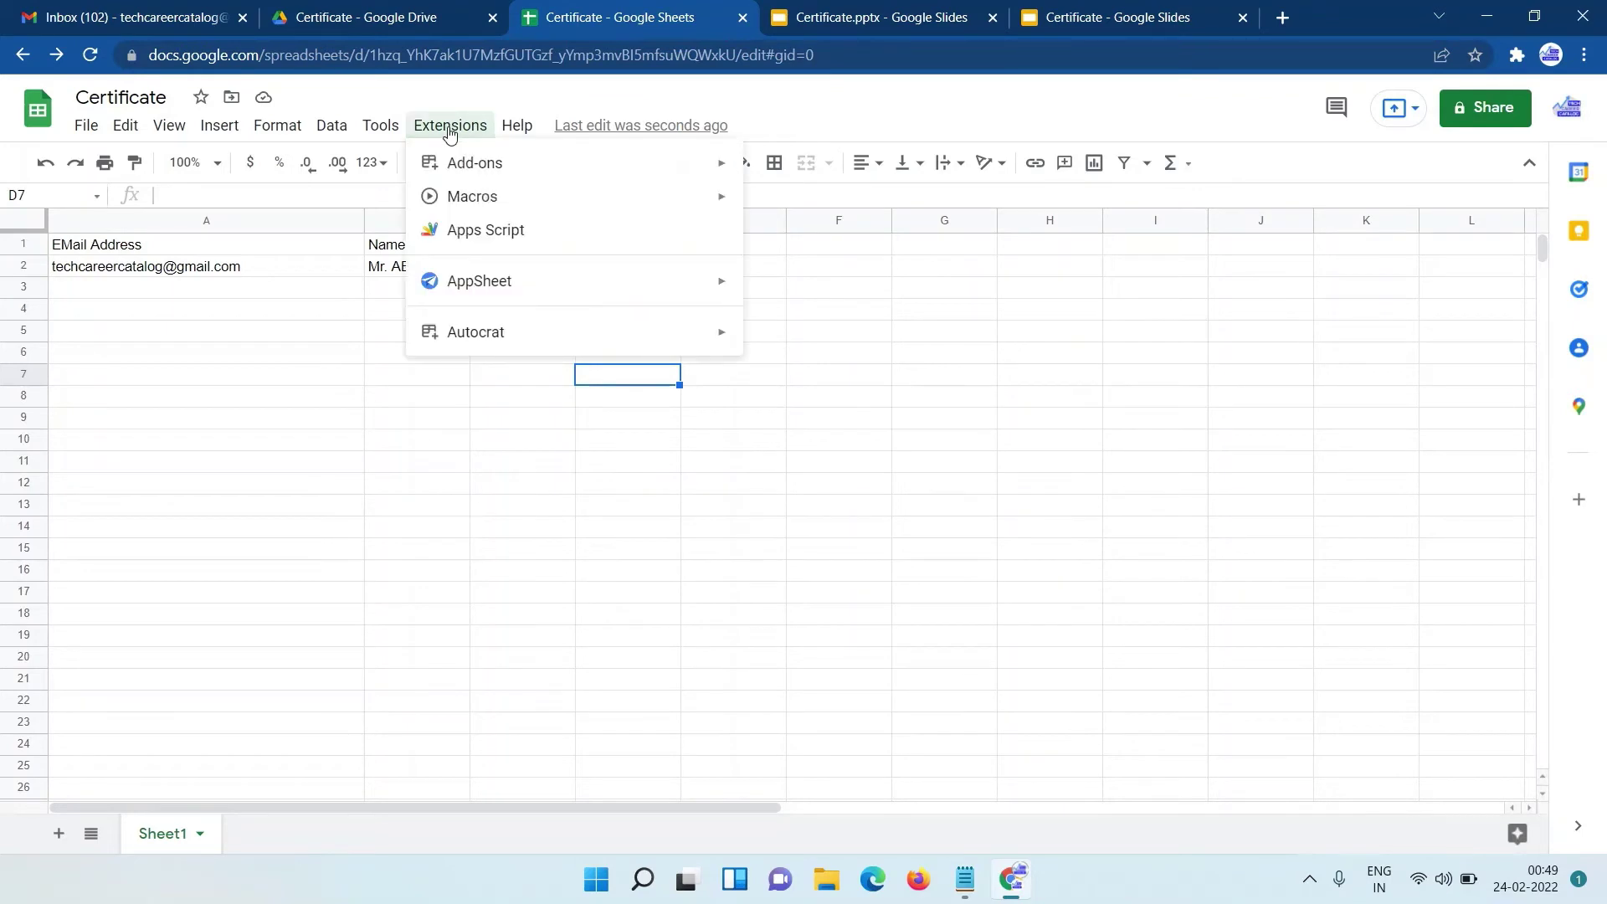
{"action": "mouse_move", "coordinate": [475, 332]}
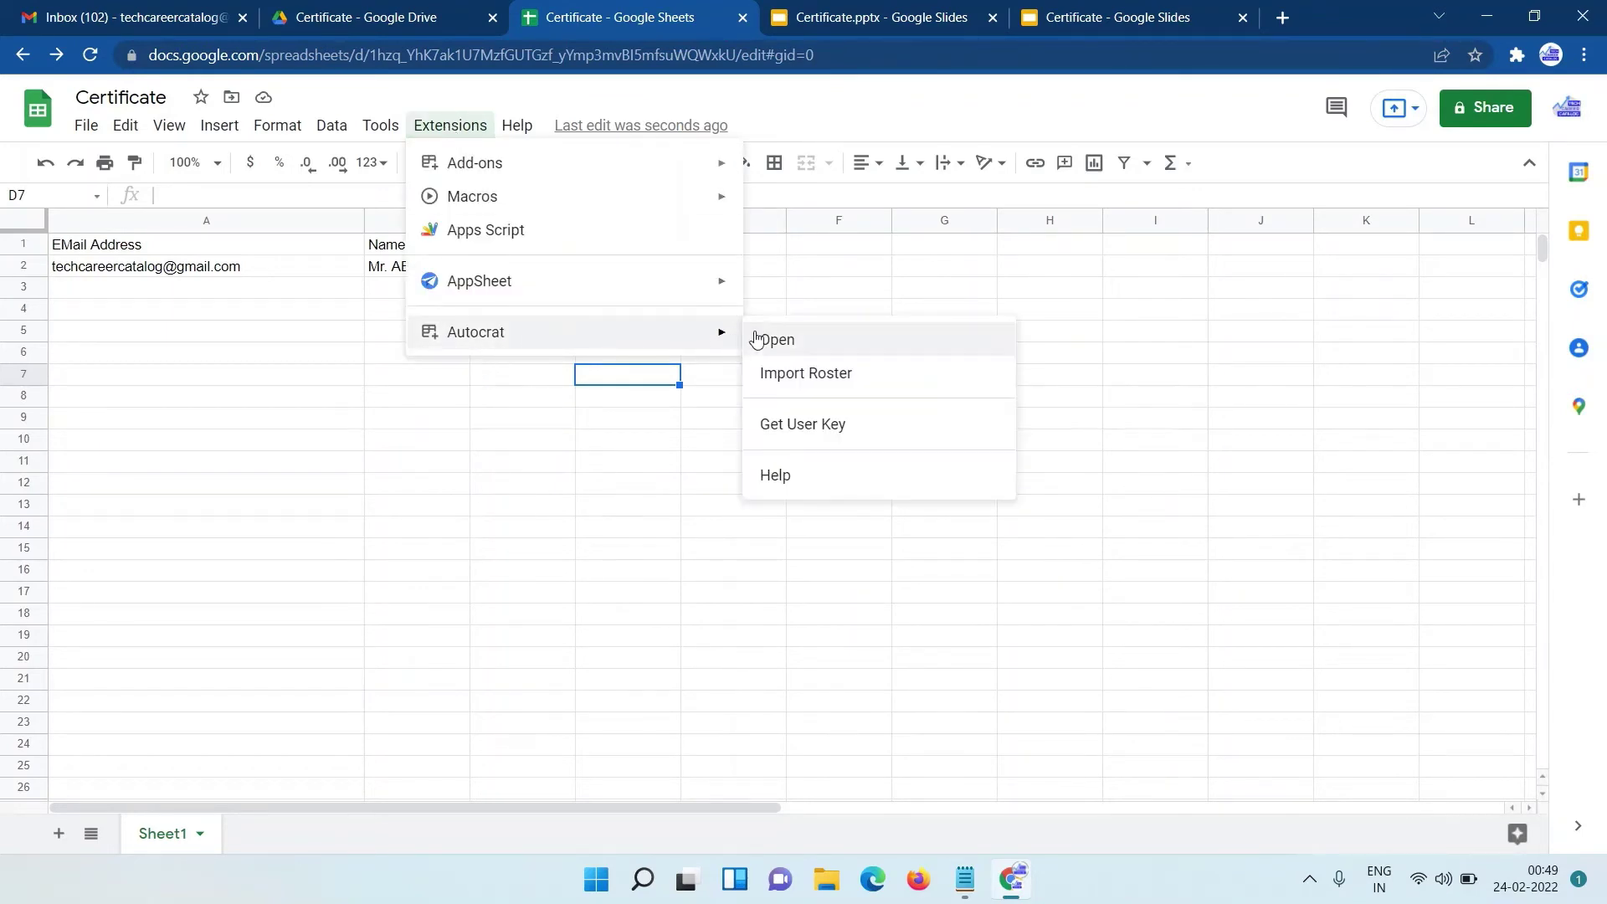
{"action": "left_click", "coordinate": [777, 339]}
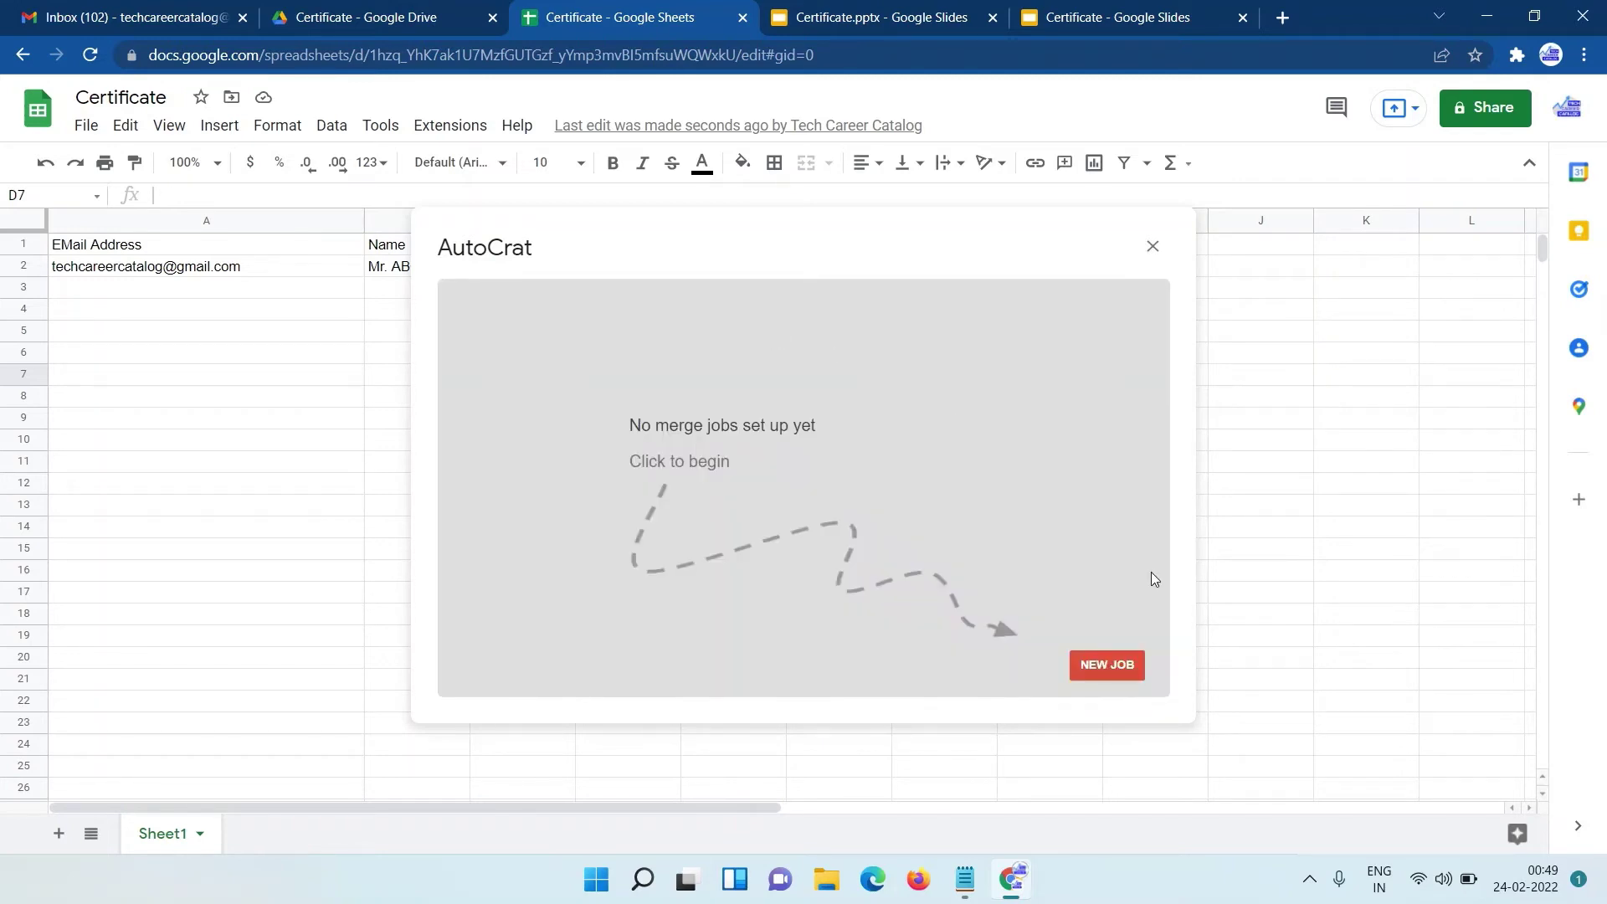
Step: Start a new Autocrat merge job and fill in its job name
{"action": "left_click", "coordinate": [1103, 662]}
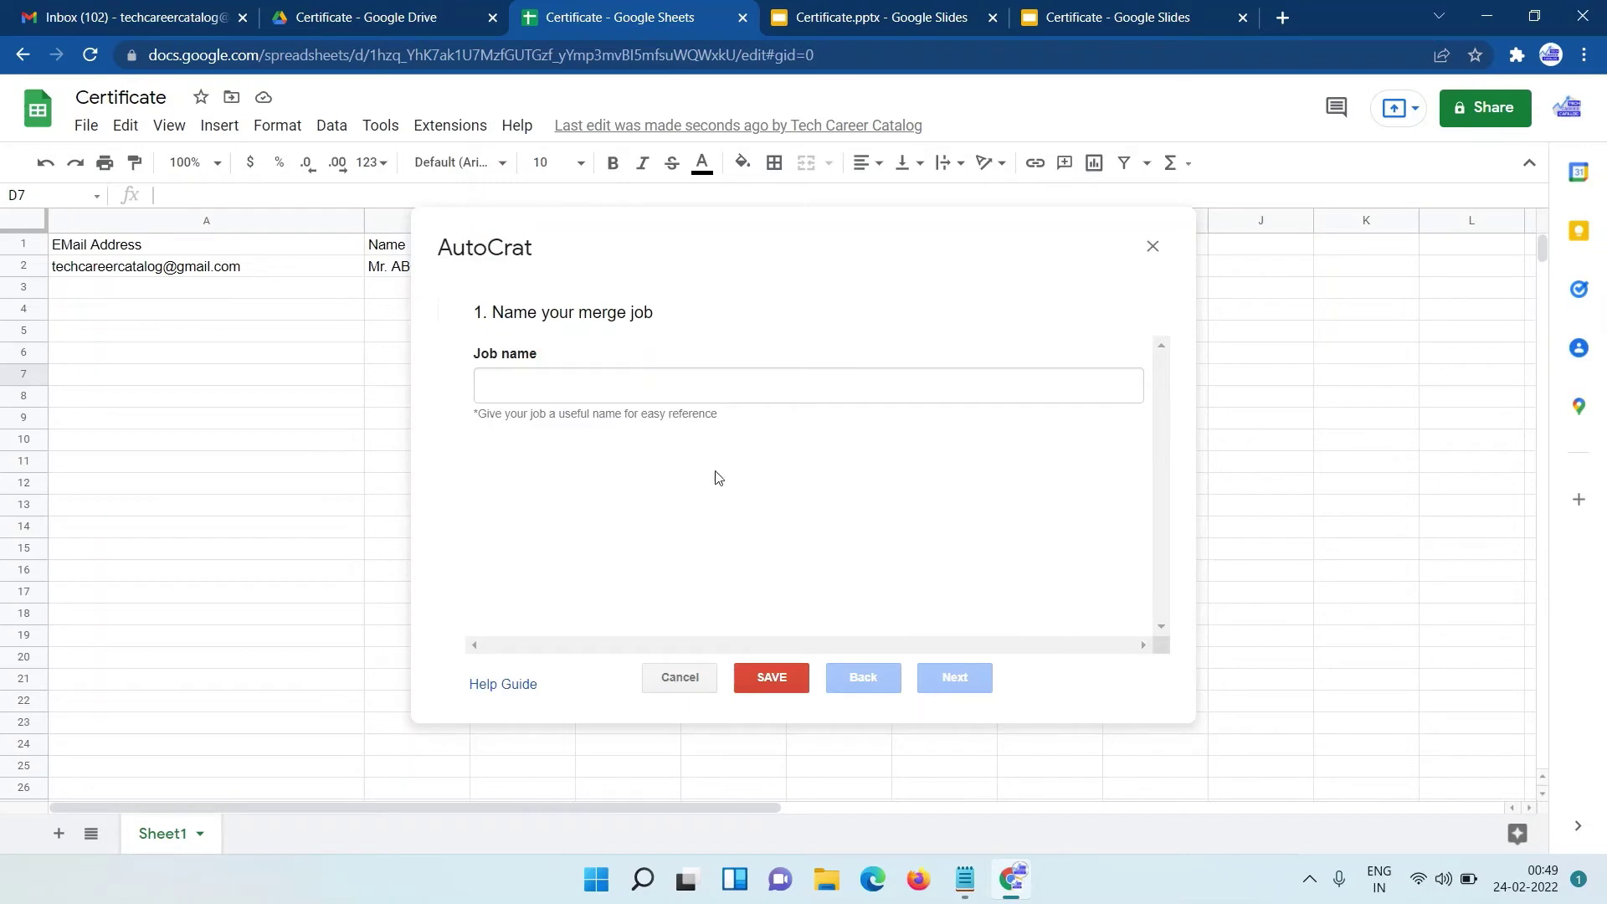
{"action": "left_click", "coordinate": [607, 379]}
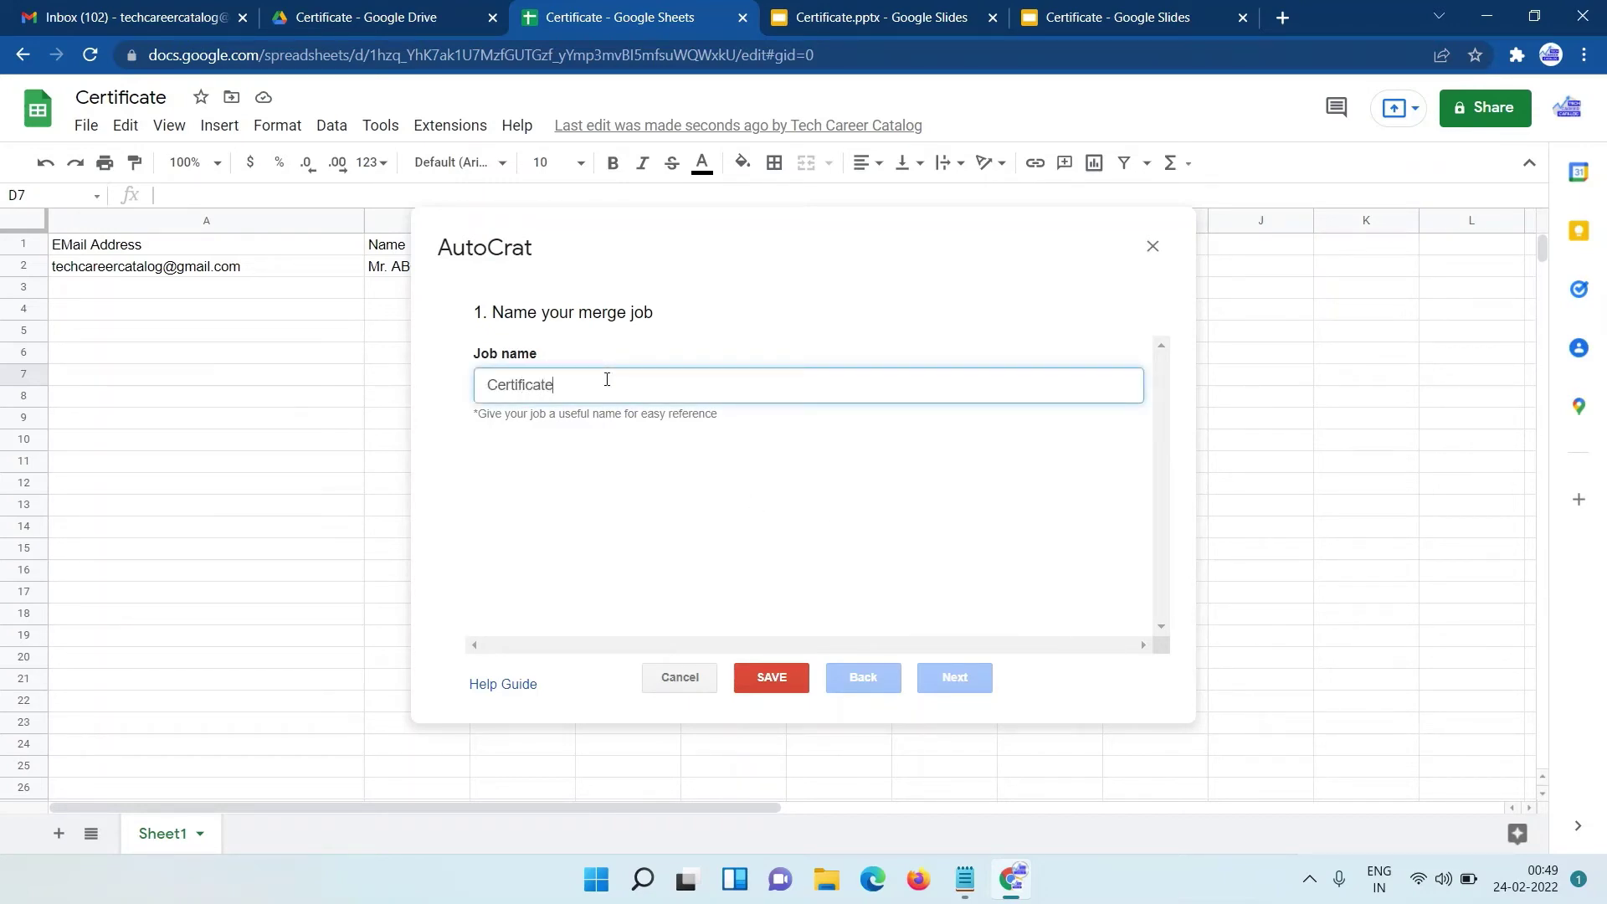
{"action": "left_click", "coordinate": [951, 681]}
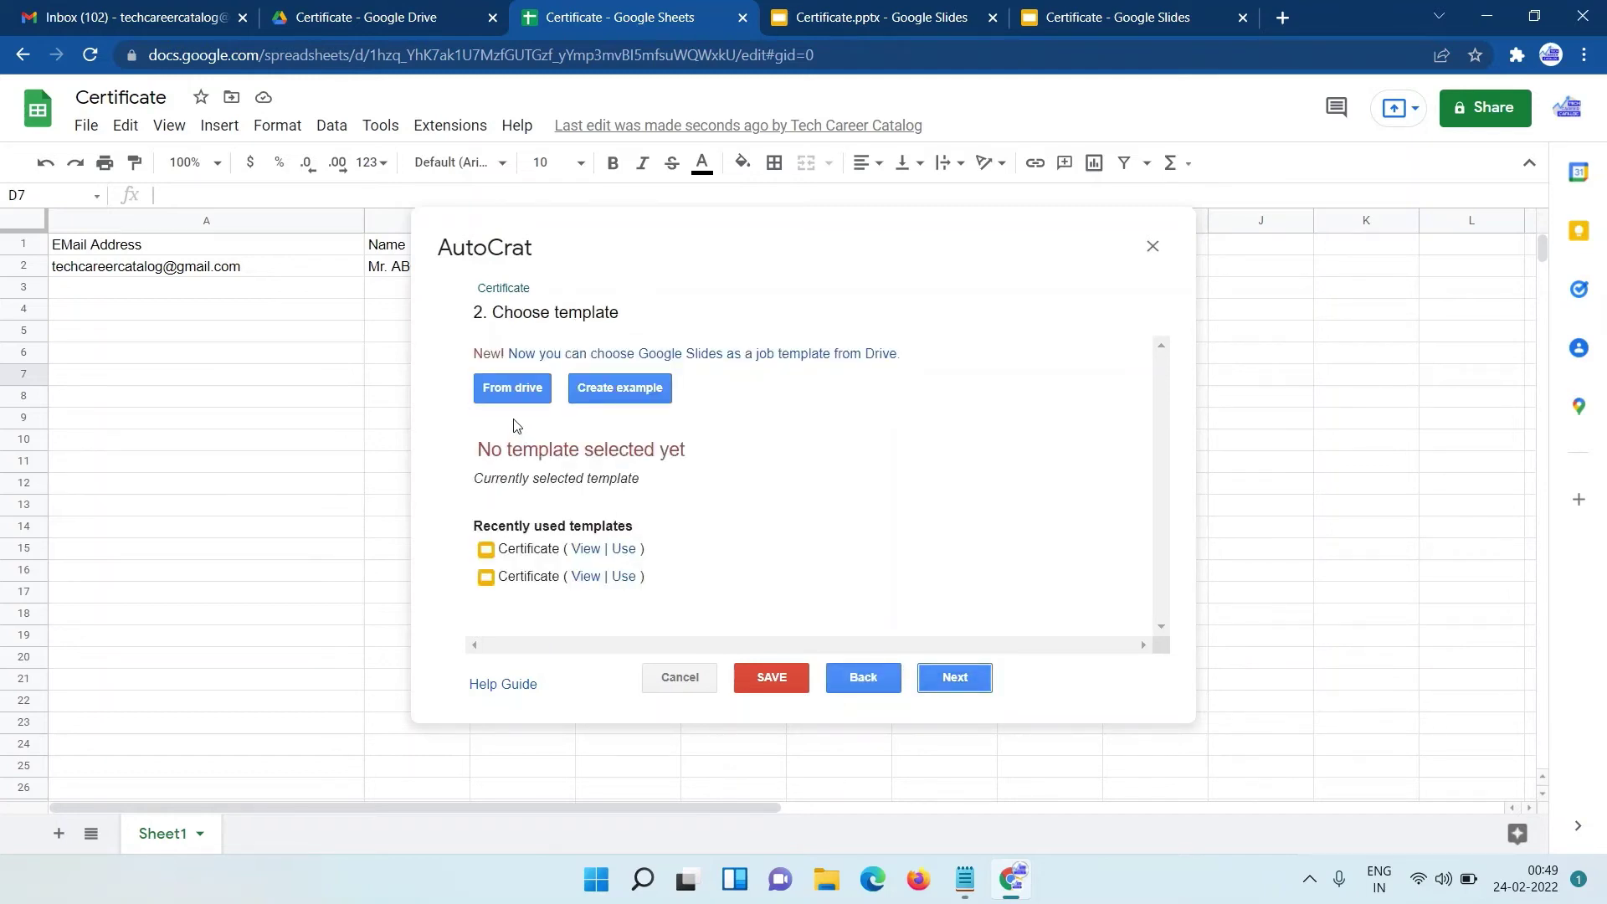
Step: Choose the Certificate Slides file from Drive as the job's template
{"action": "left_click", "coordinate": [513, 387]}
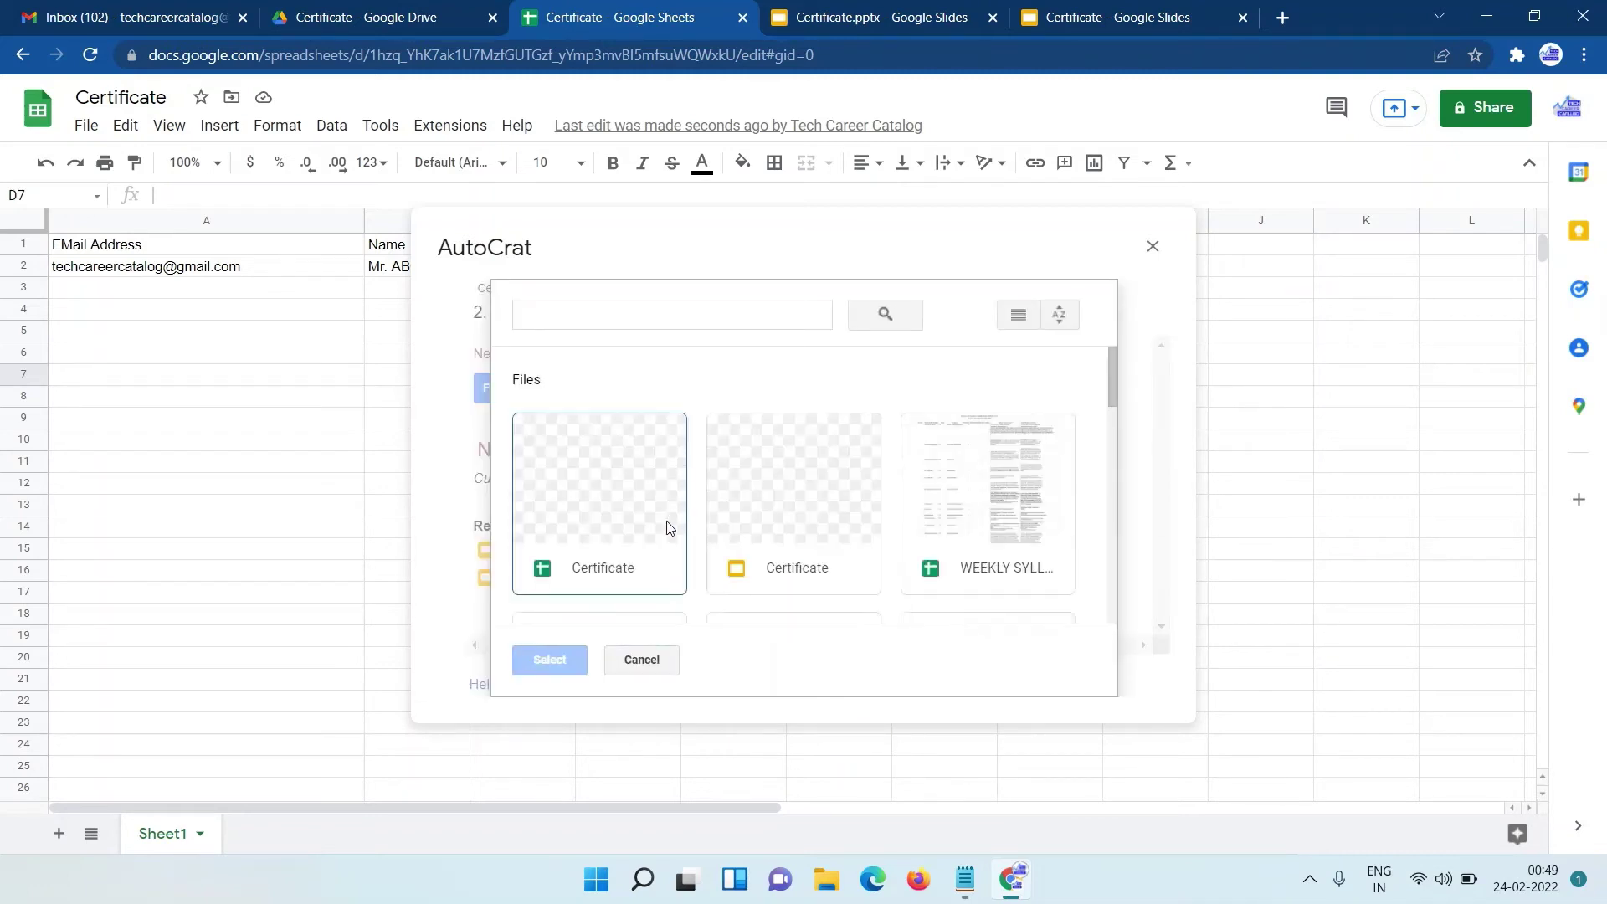
{"action": "left_click", "coordinate": [793, 493]}
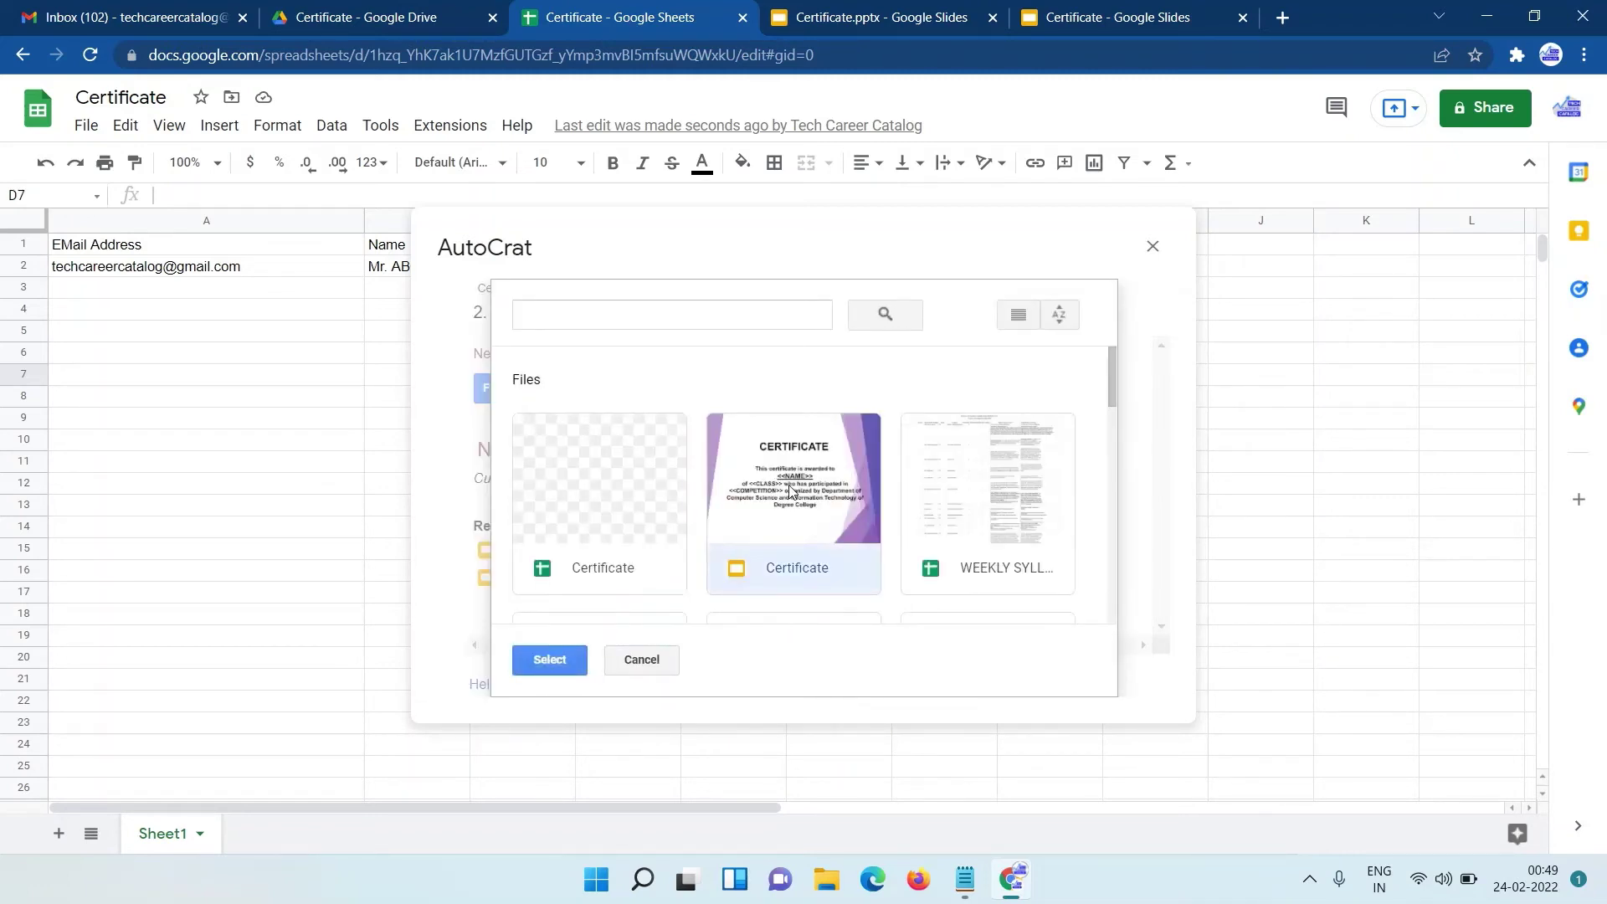
{"action": "left_click", "coordinate": [551, 658]}
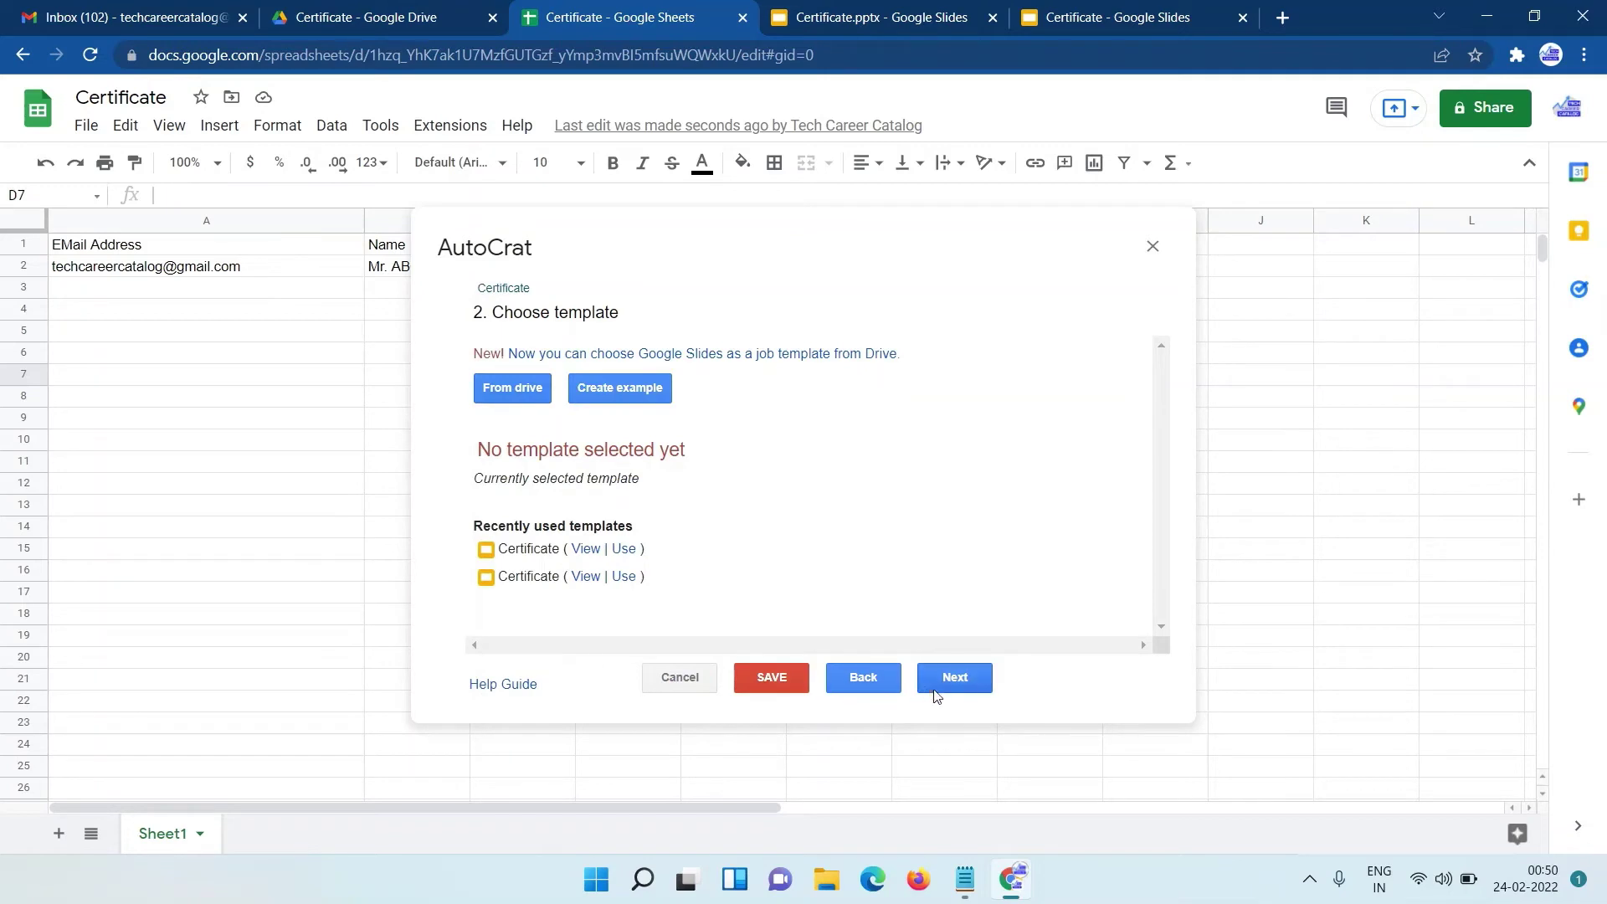
{"action": "left_click", "coordinate": [954, 676]}
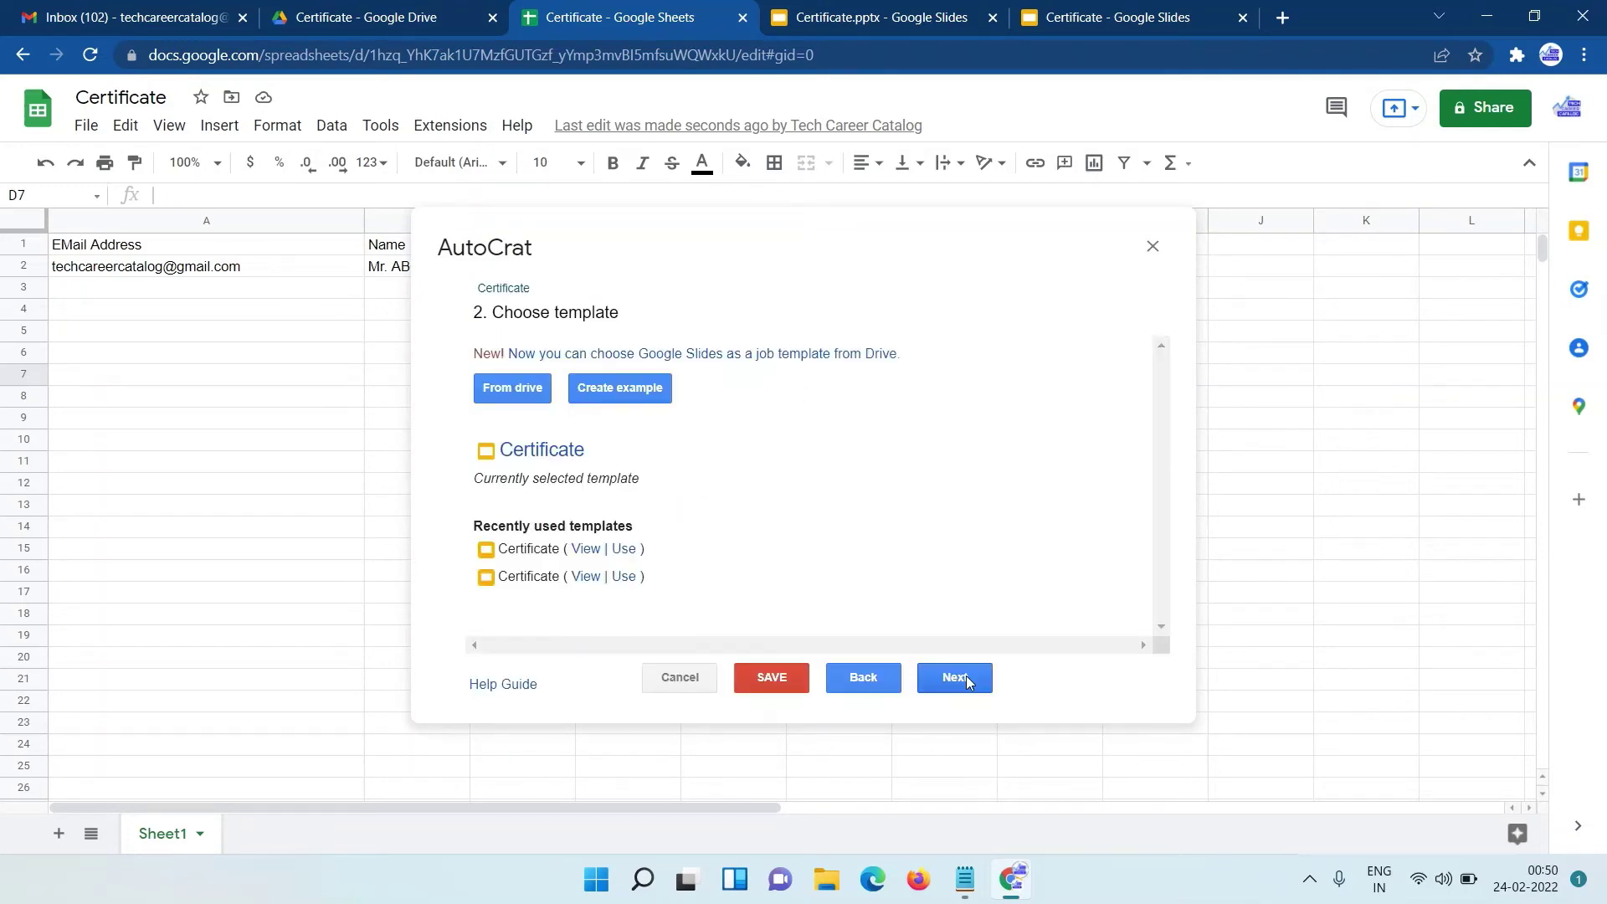
{"action": "left_click", "coordinate": [958, 676]}
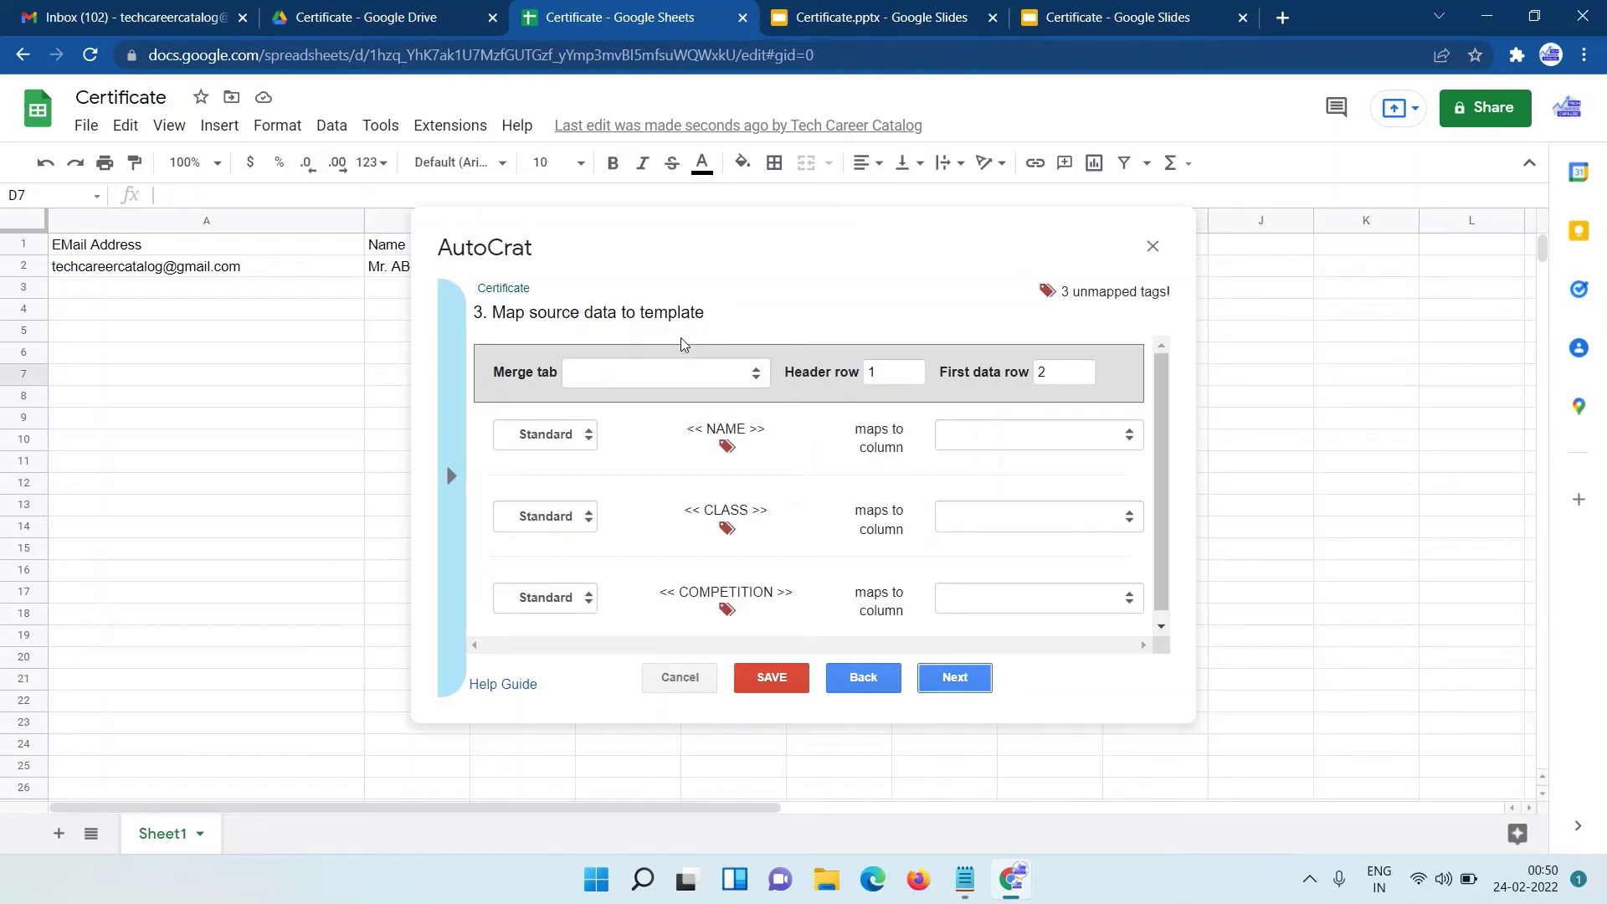
Step: Merge from Sheet1, mapping NAME, CLASS and COMPETITION to the Name, Class and Competition columns
{"action": "left_click", "coordinate": [660, 371]}
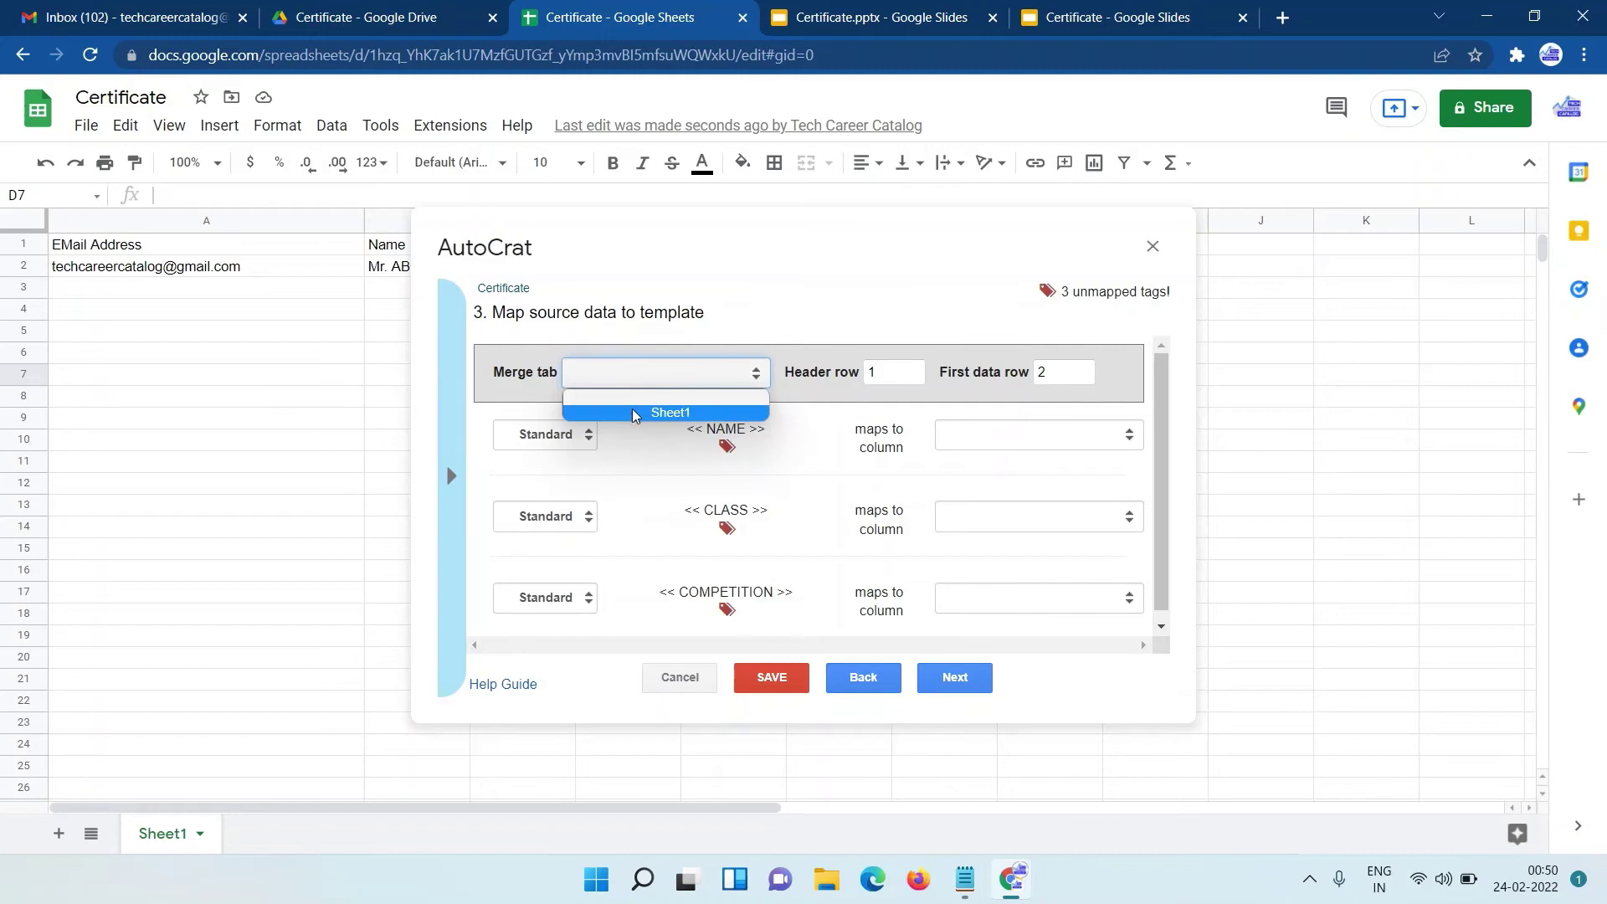
{"action": "left_click", "coordinate": [634, 414]}
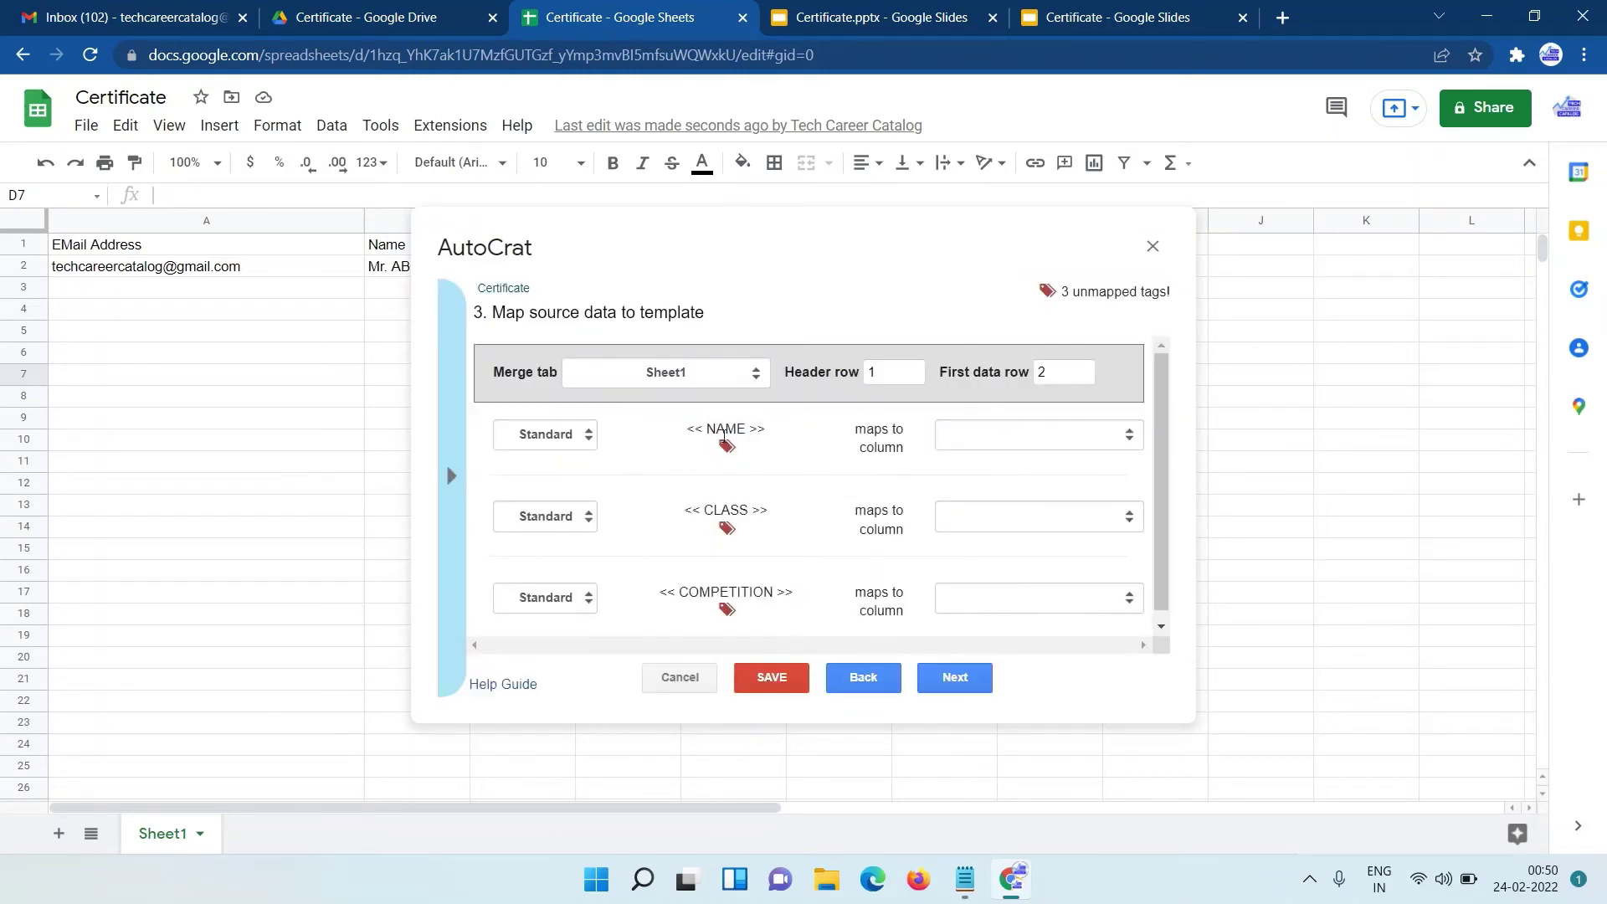
{"action": "left_click", "coordinate": [1036, 432]}
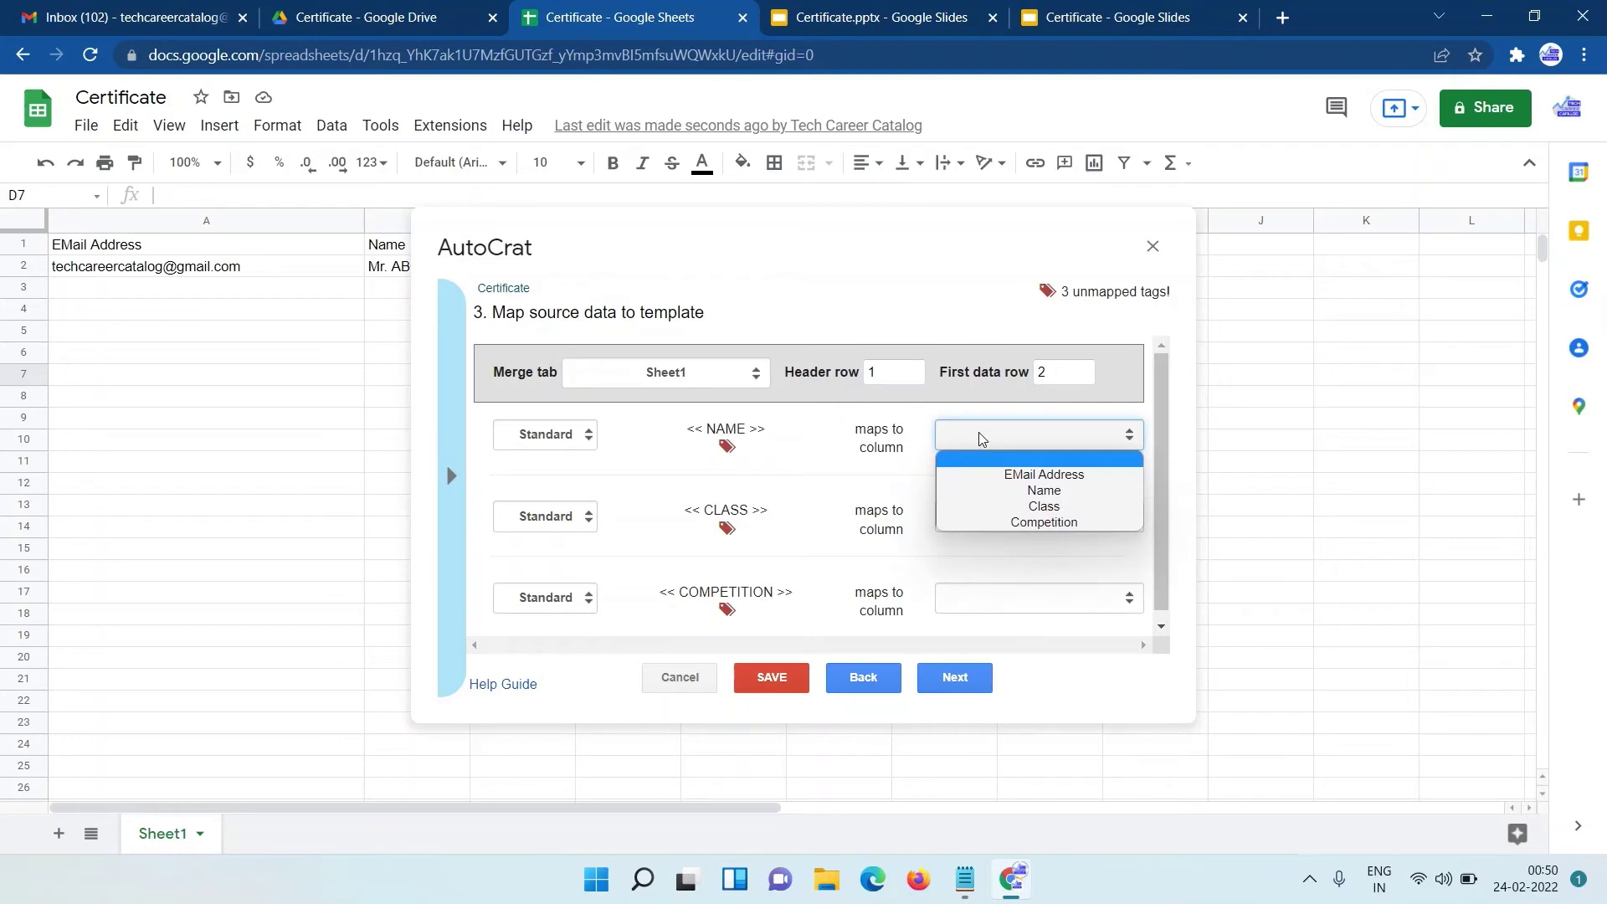
{"action": "left_click", "coordinate": [999, 493]}
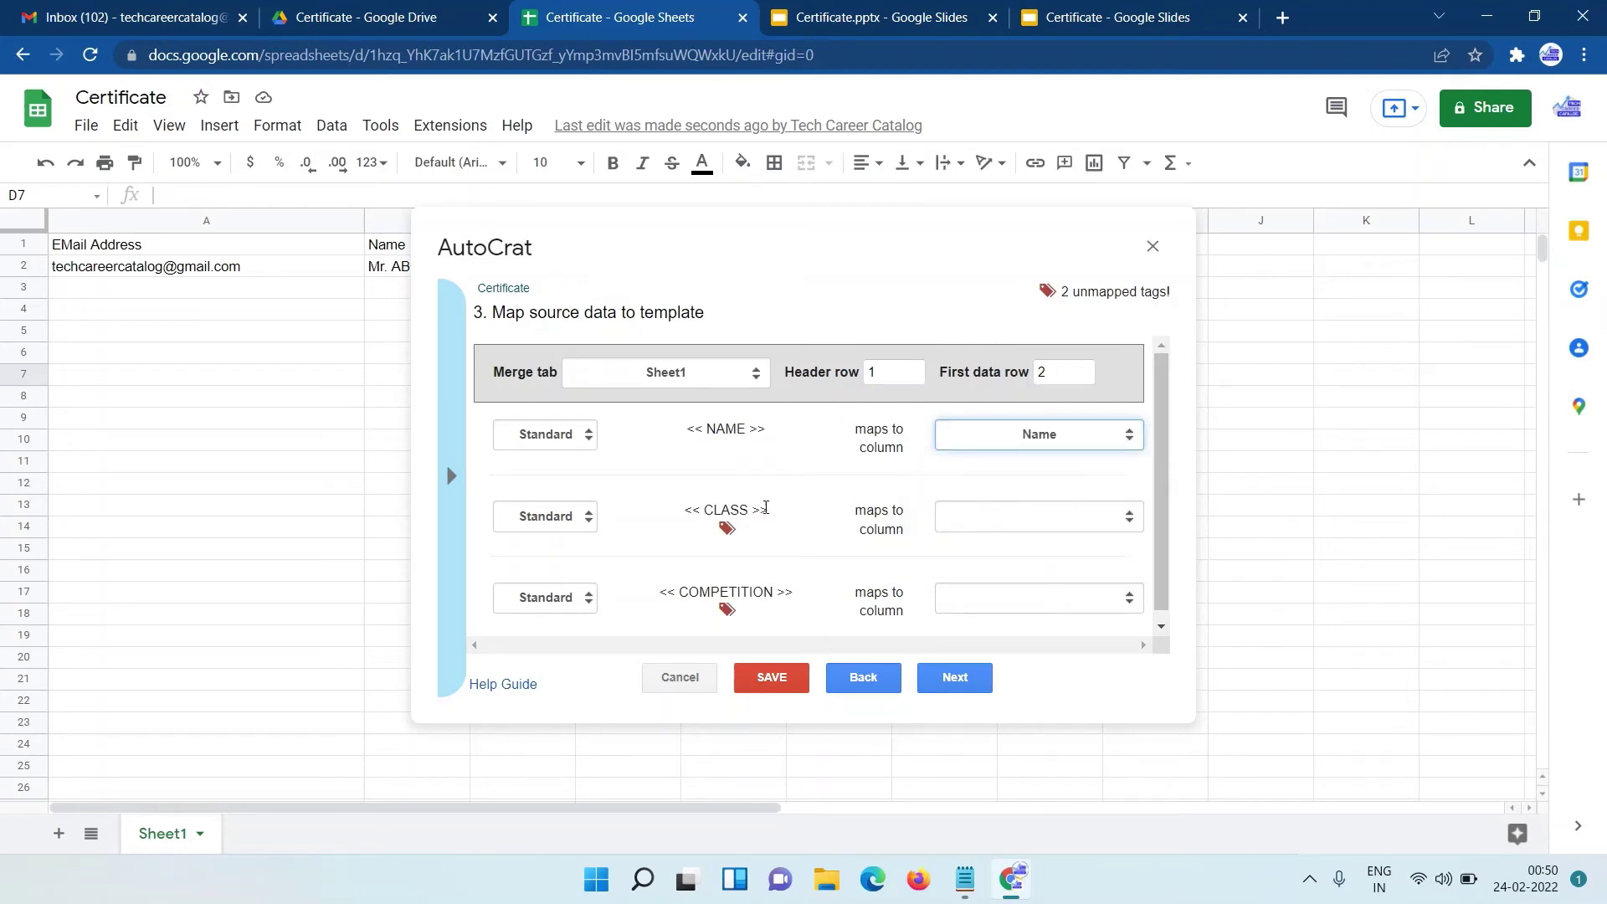
{"action": "left_click", "coordinate": [965, 521]}
{"action": "left_click", "coordinate": [975, 590]}
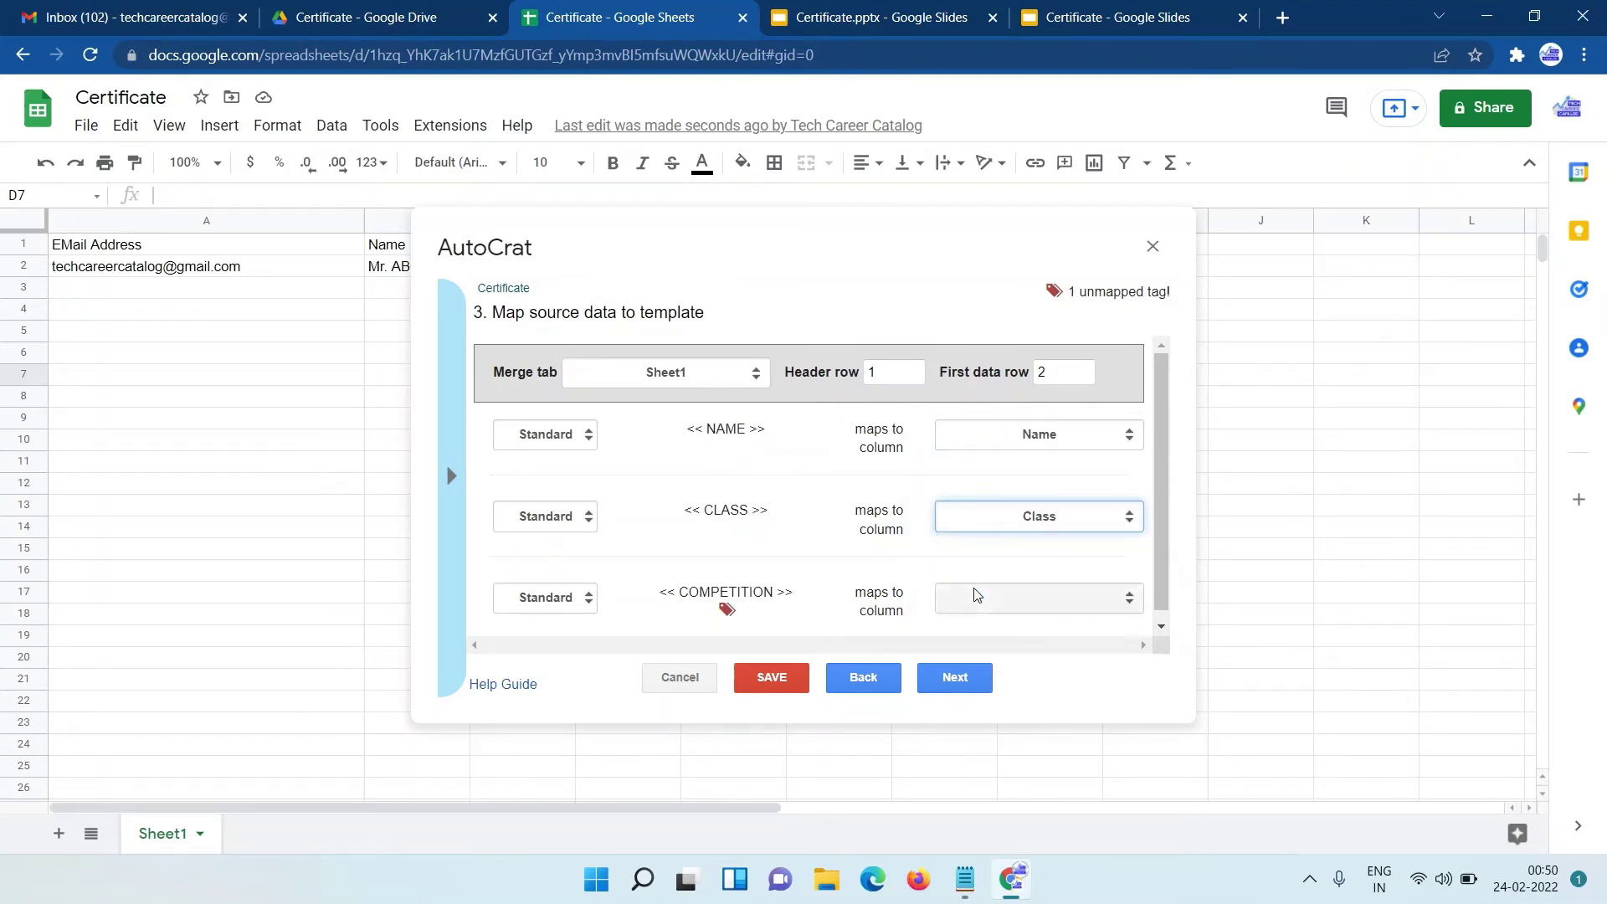
{"action": "left_click", "coordinate": [965, 600]}
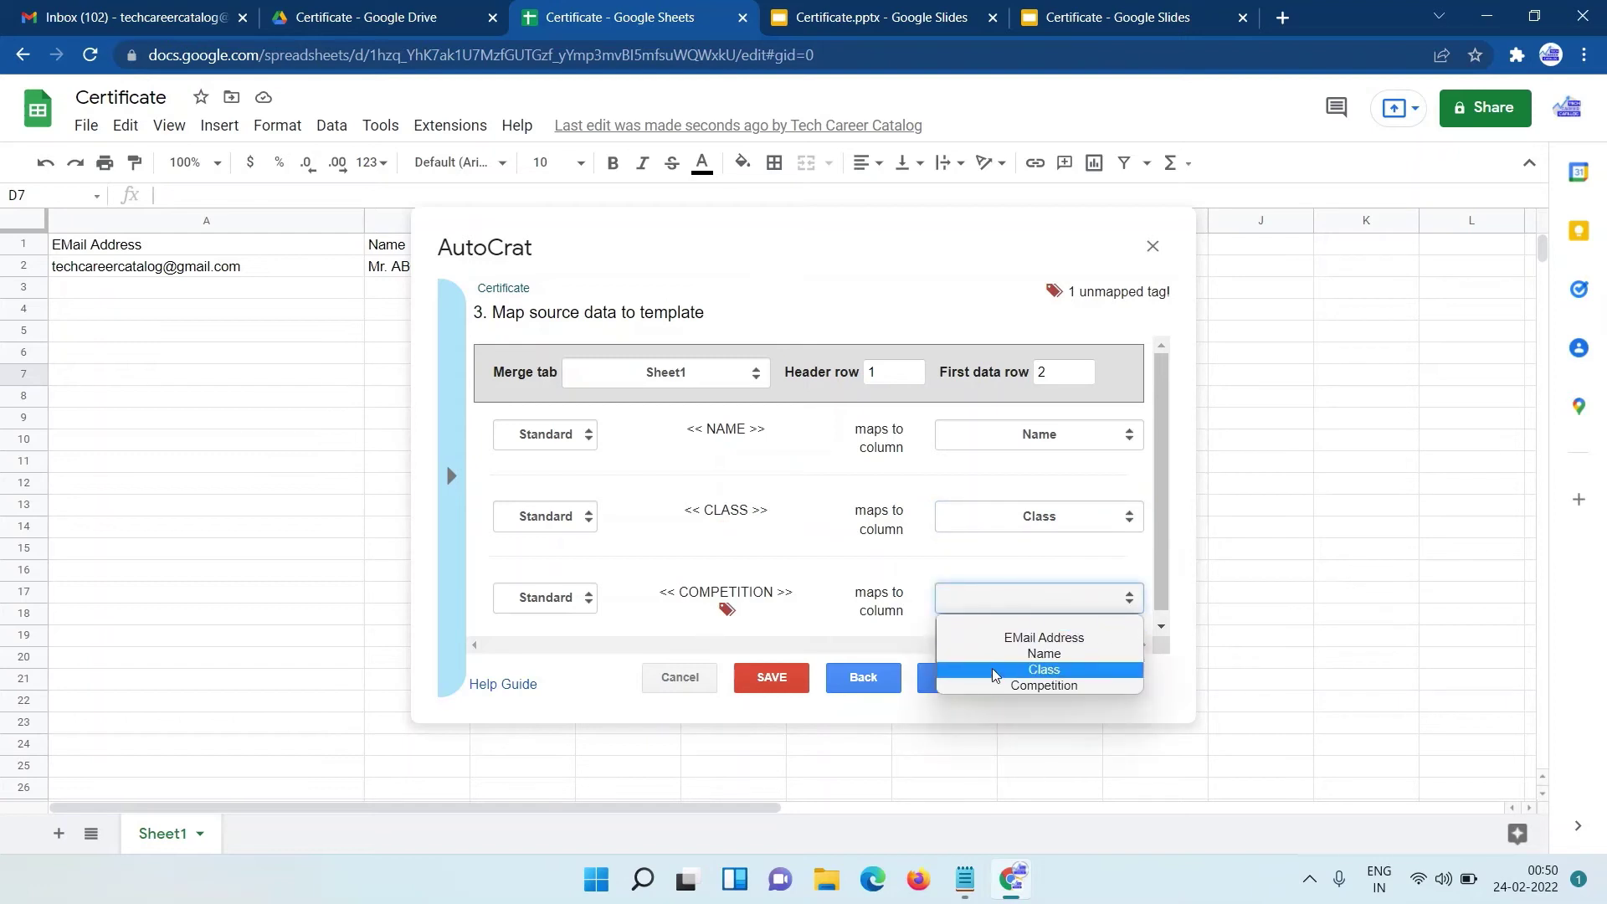
{"action": "left_click", "coordinate": [1044, 686]}
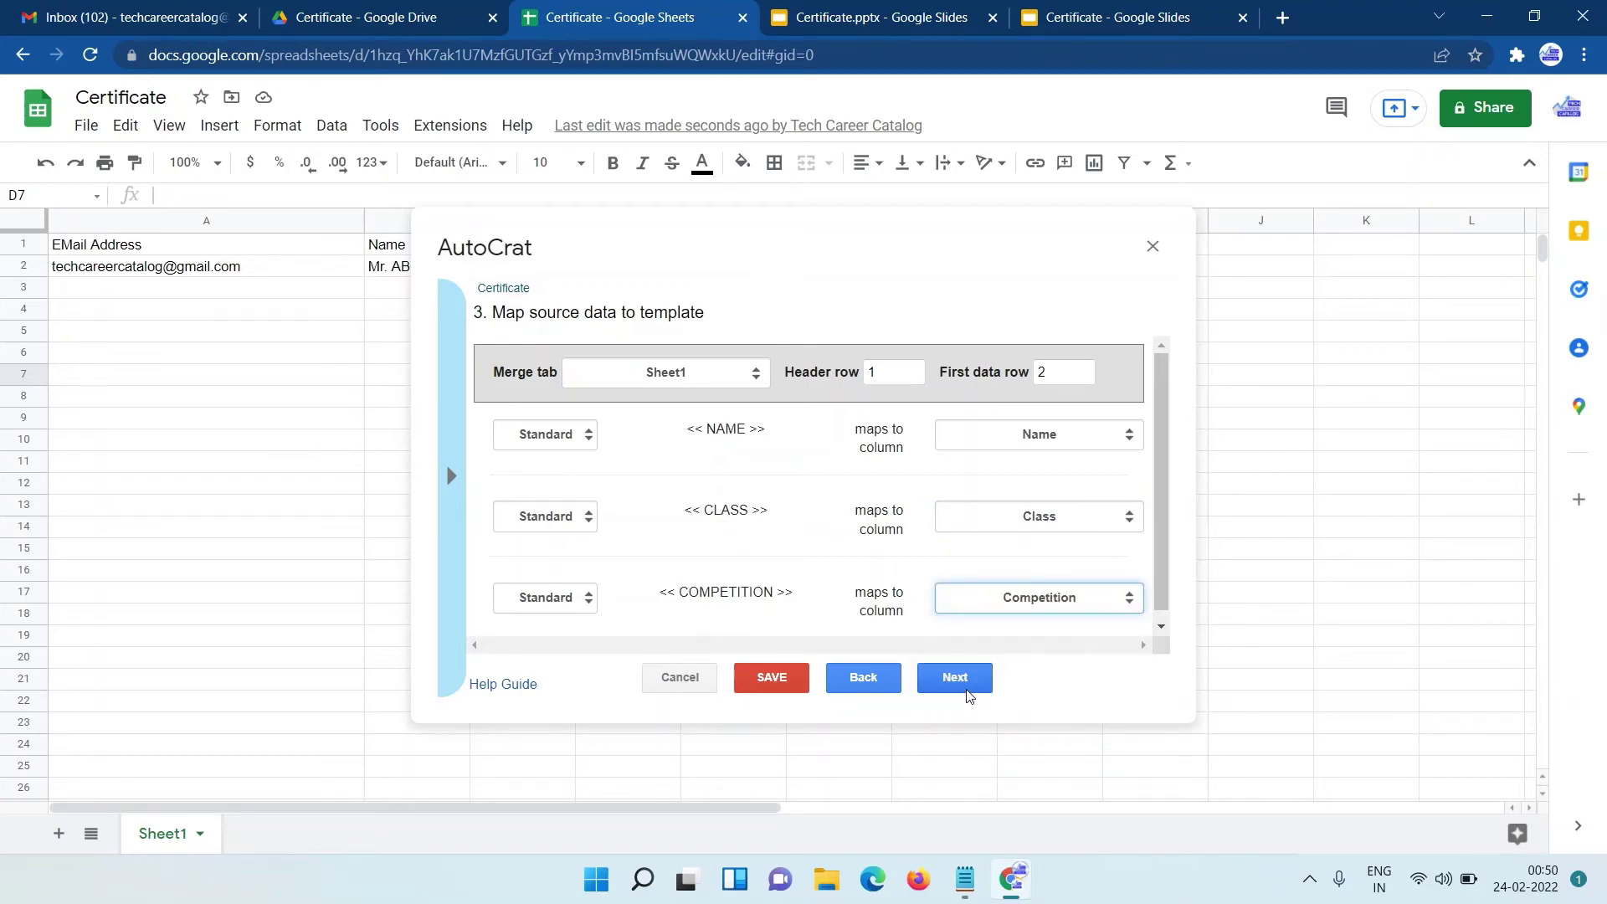
{"action": "left_click", "coordinate": [954, 677]}
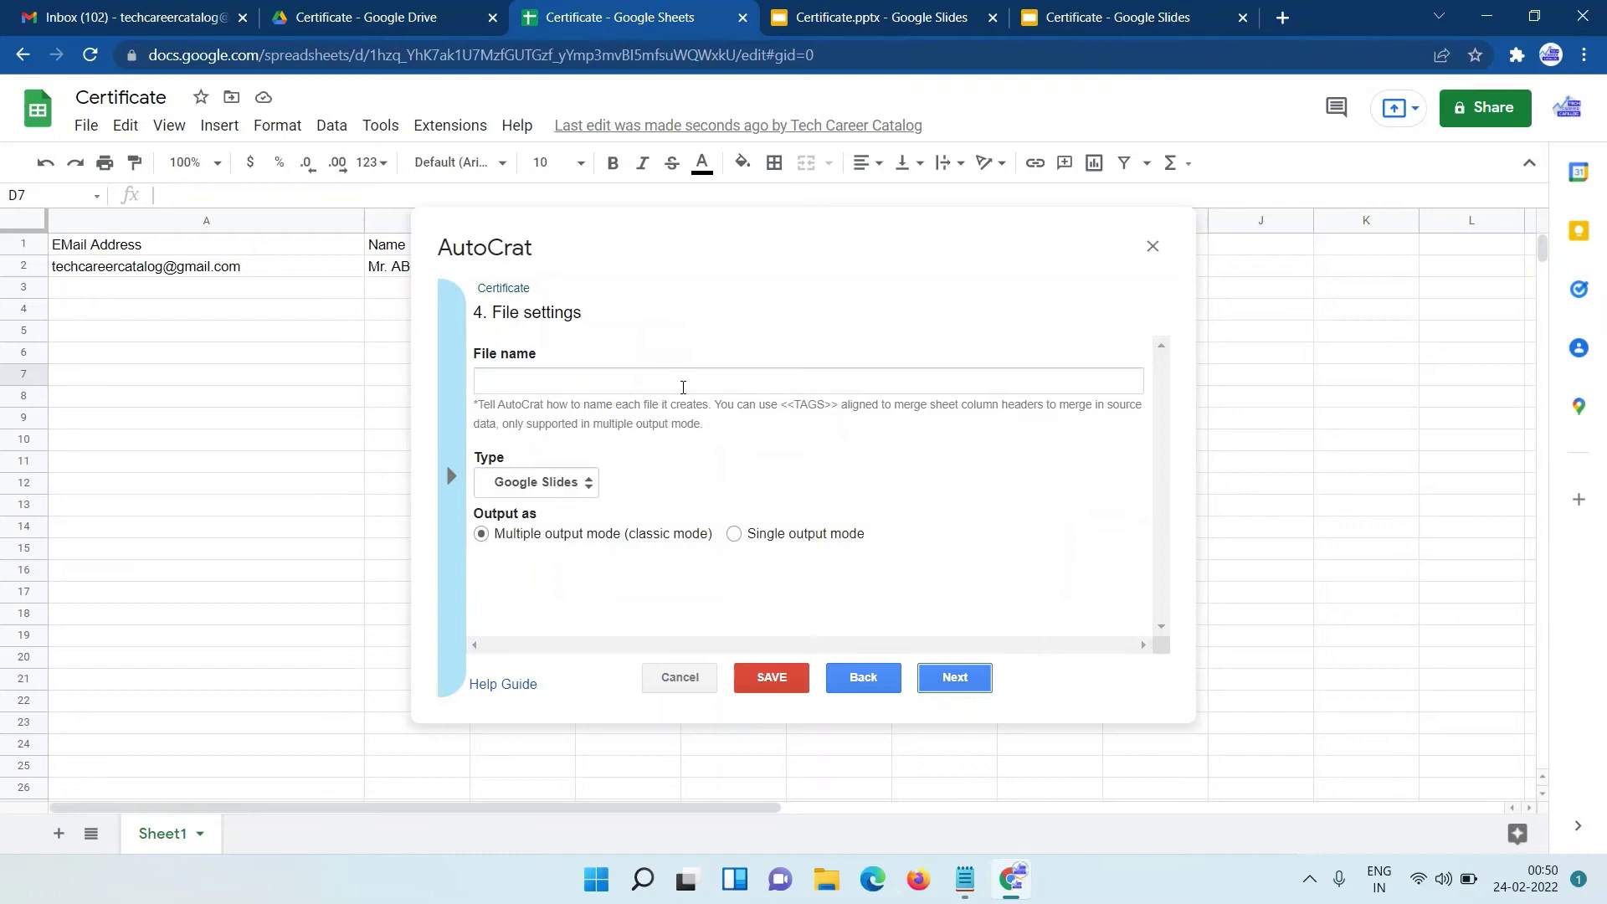
Step: Name the merged files 'Certificate of Competition' and set the output type to PDF
{"action": "left_click", "coordinate": [683, 381]}
{"action": "type", "text": "Ce"}
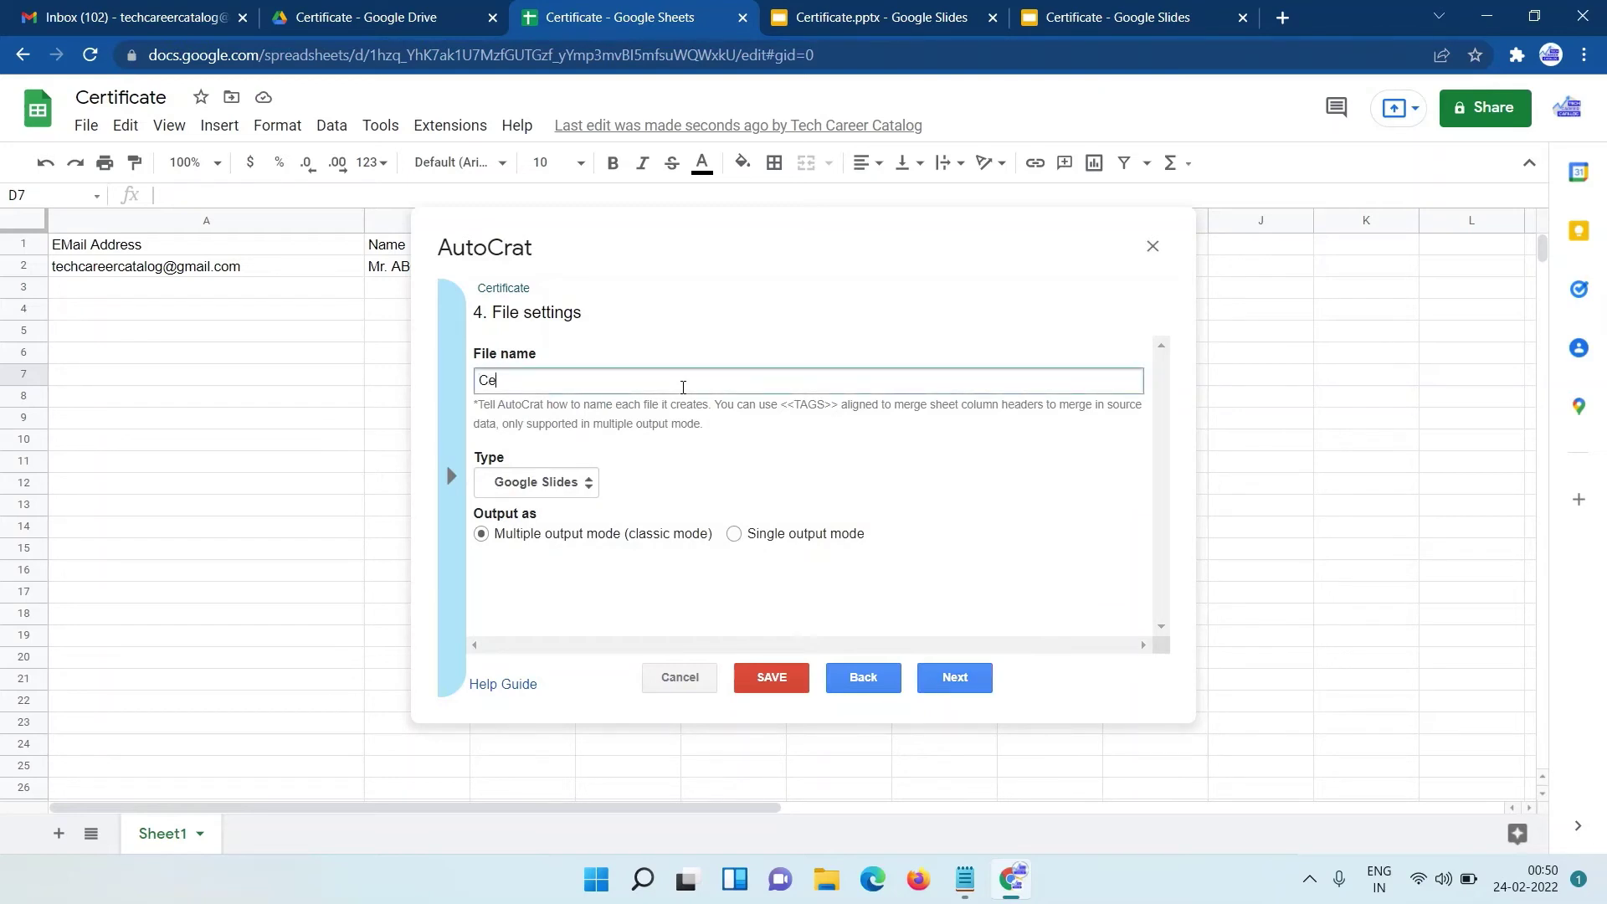
{"action": "type", "text": "rtificate of C"}
{"action": "type", "text": "ompe"}
{"action": "type", "text": "titio"}
{"action": "type", "text": "n"}
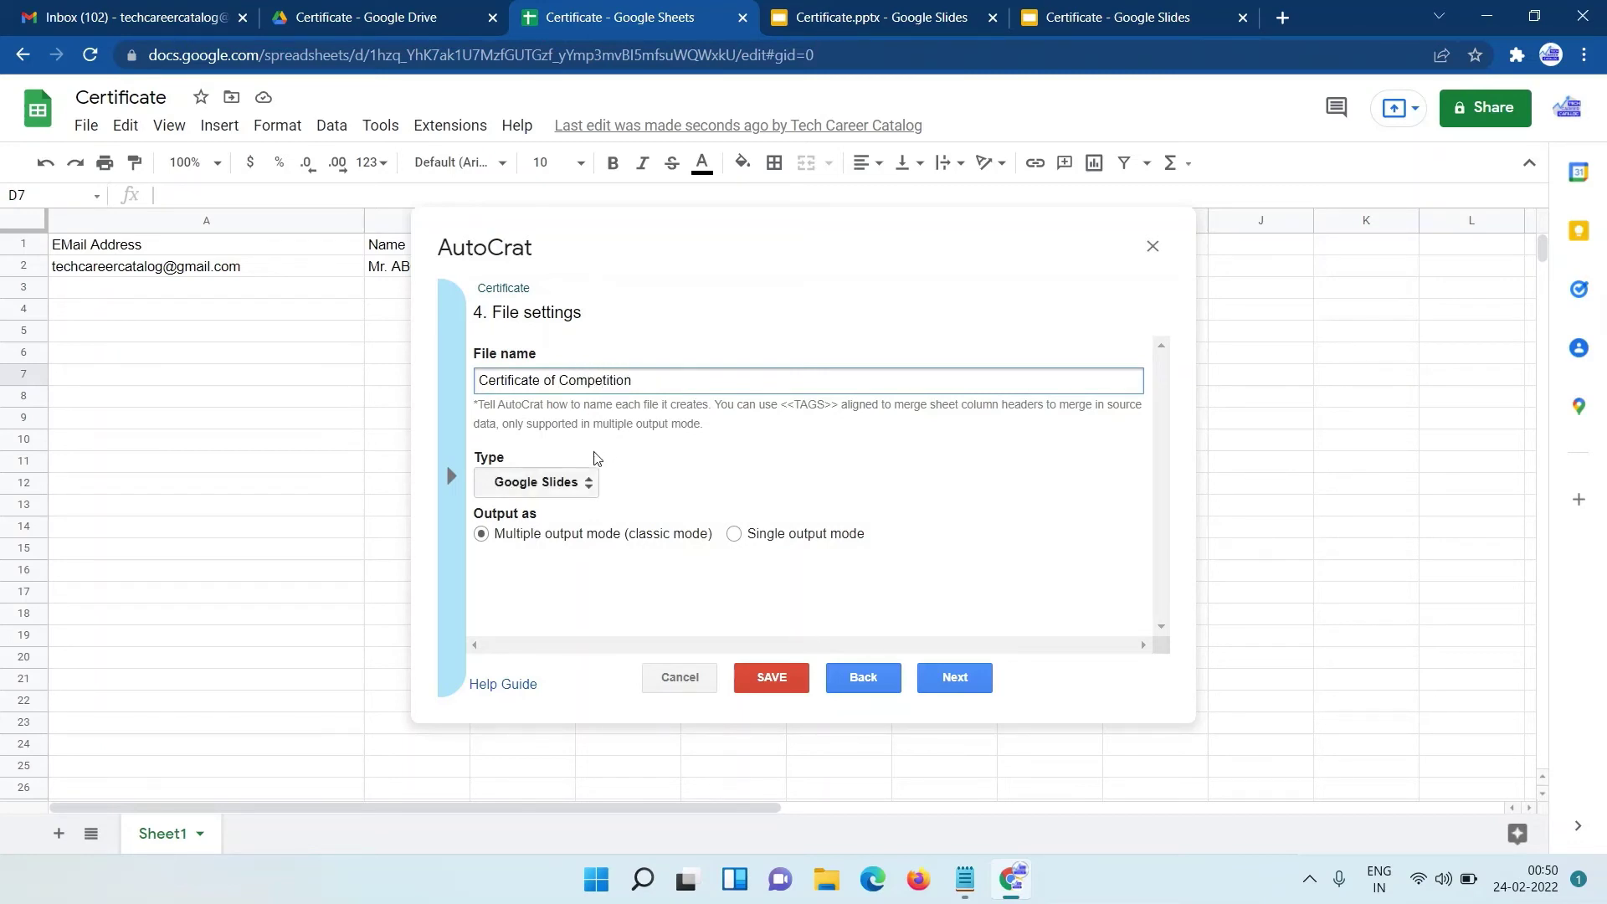
{"action": "left_click", "coordinate": [540, 482]}
{"action": "left_click", "coordinate": [540, 521]}
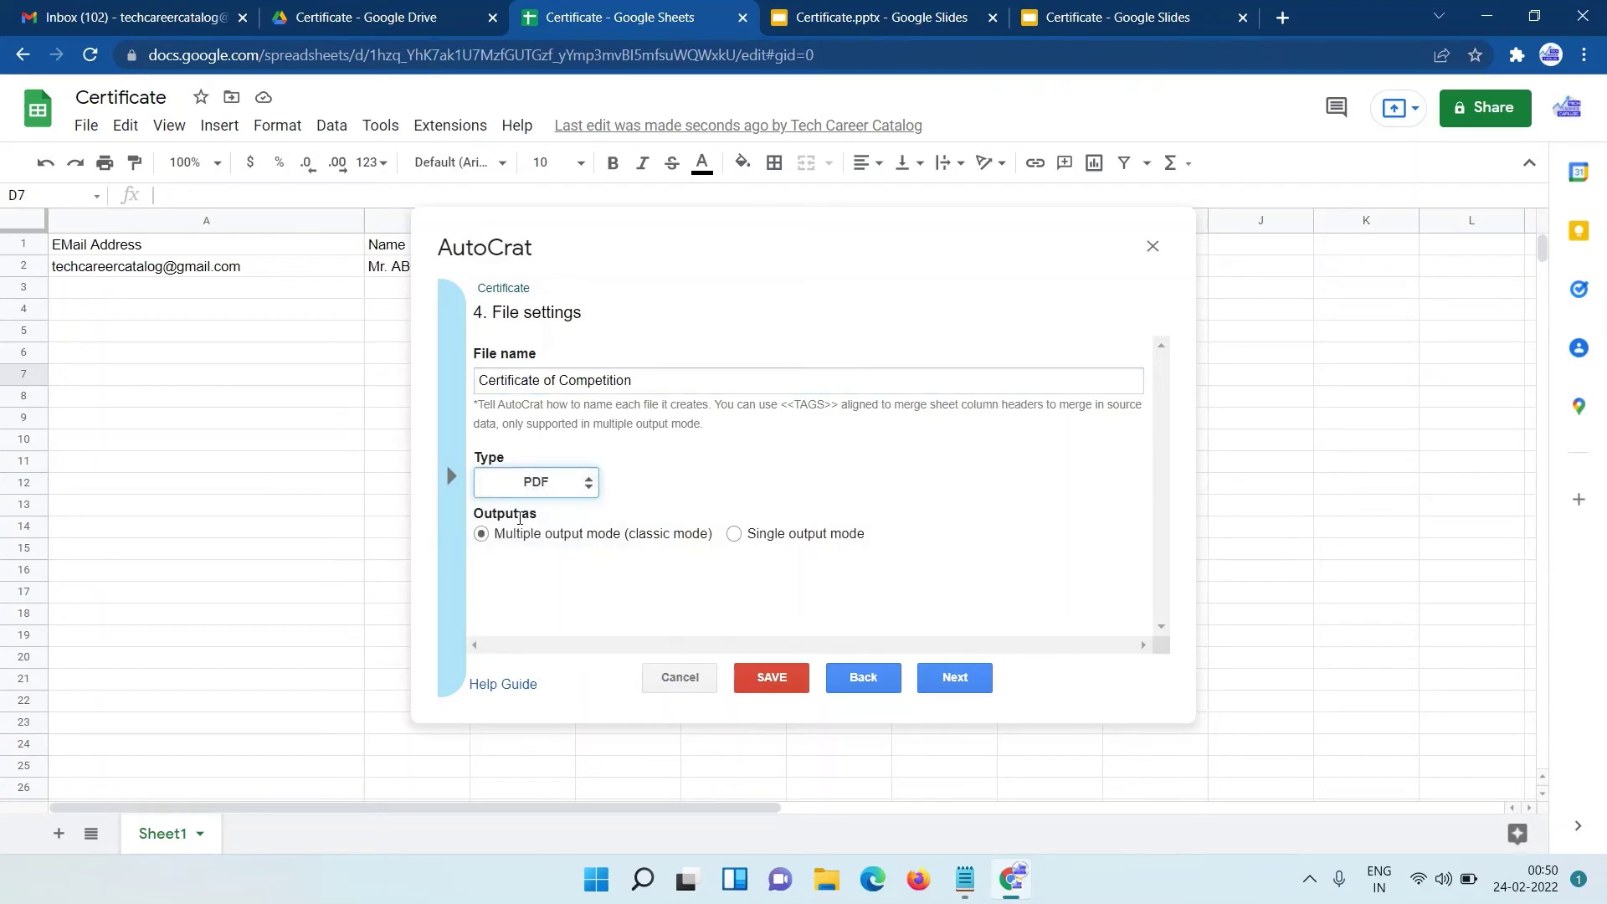
{"action": "left_click", "coordinate": [954, 677]}
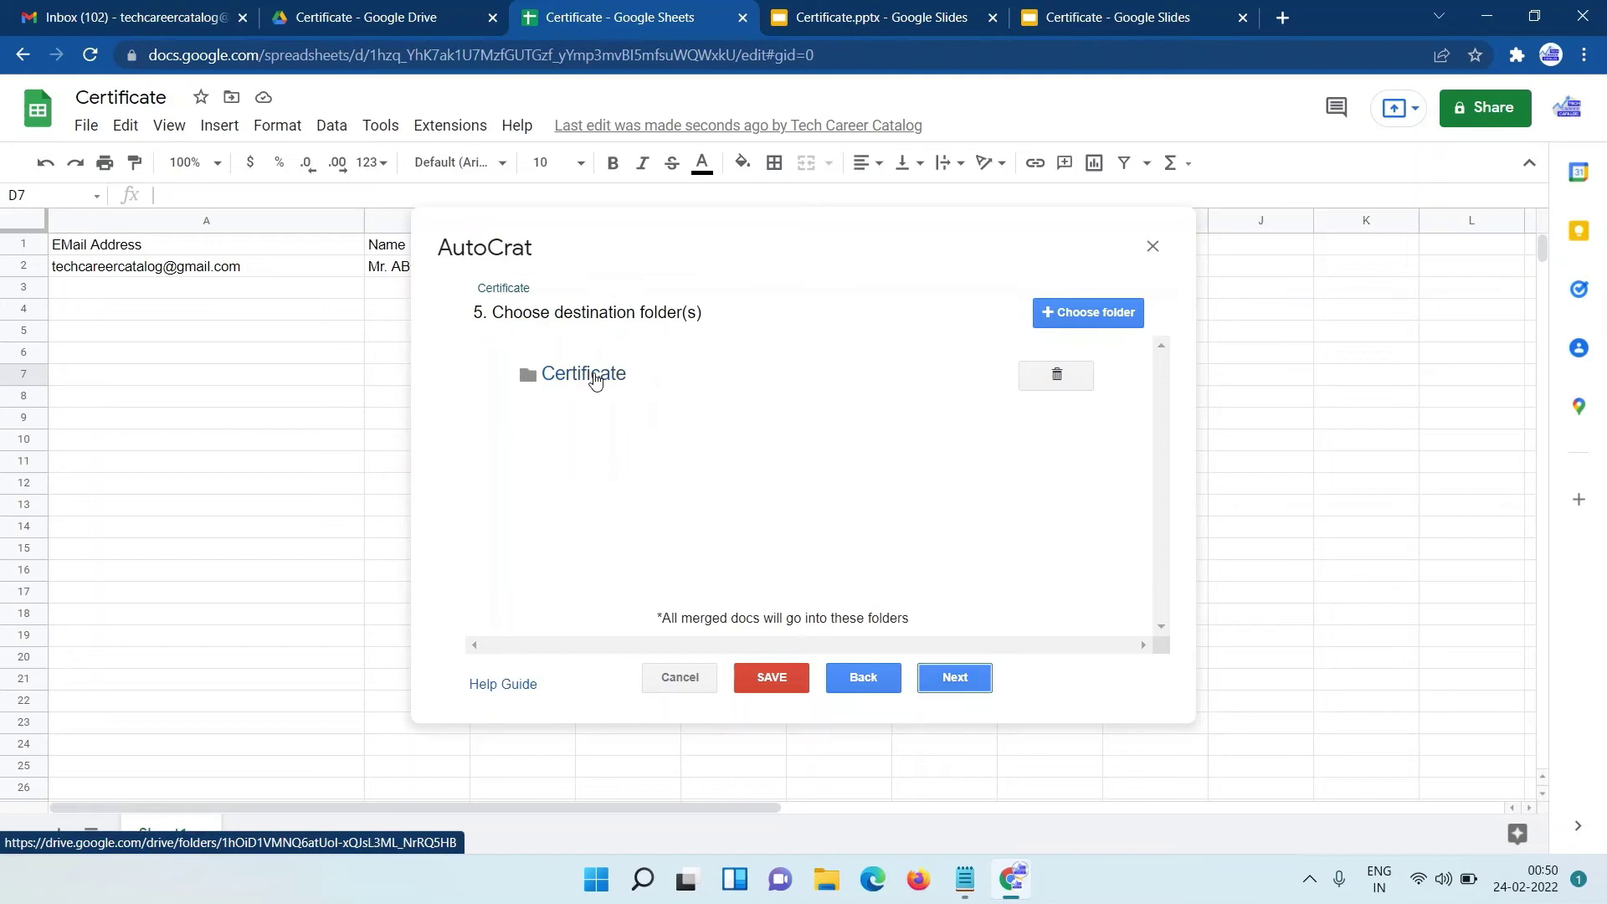
Step: Keep the Certificate folder and skip the dynamic folder and merge condition steps
{"action": "left_click", "coordinate": [958, 679]}
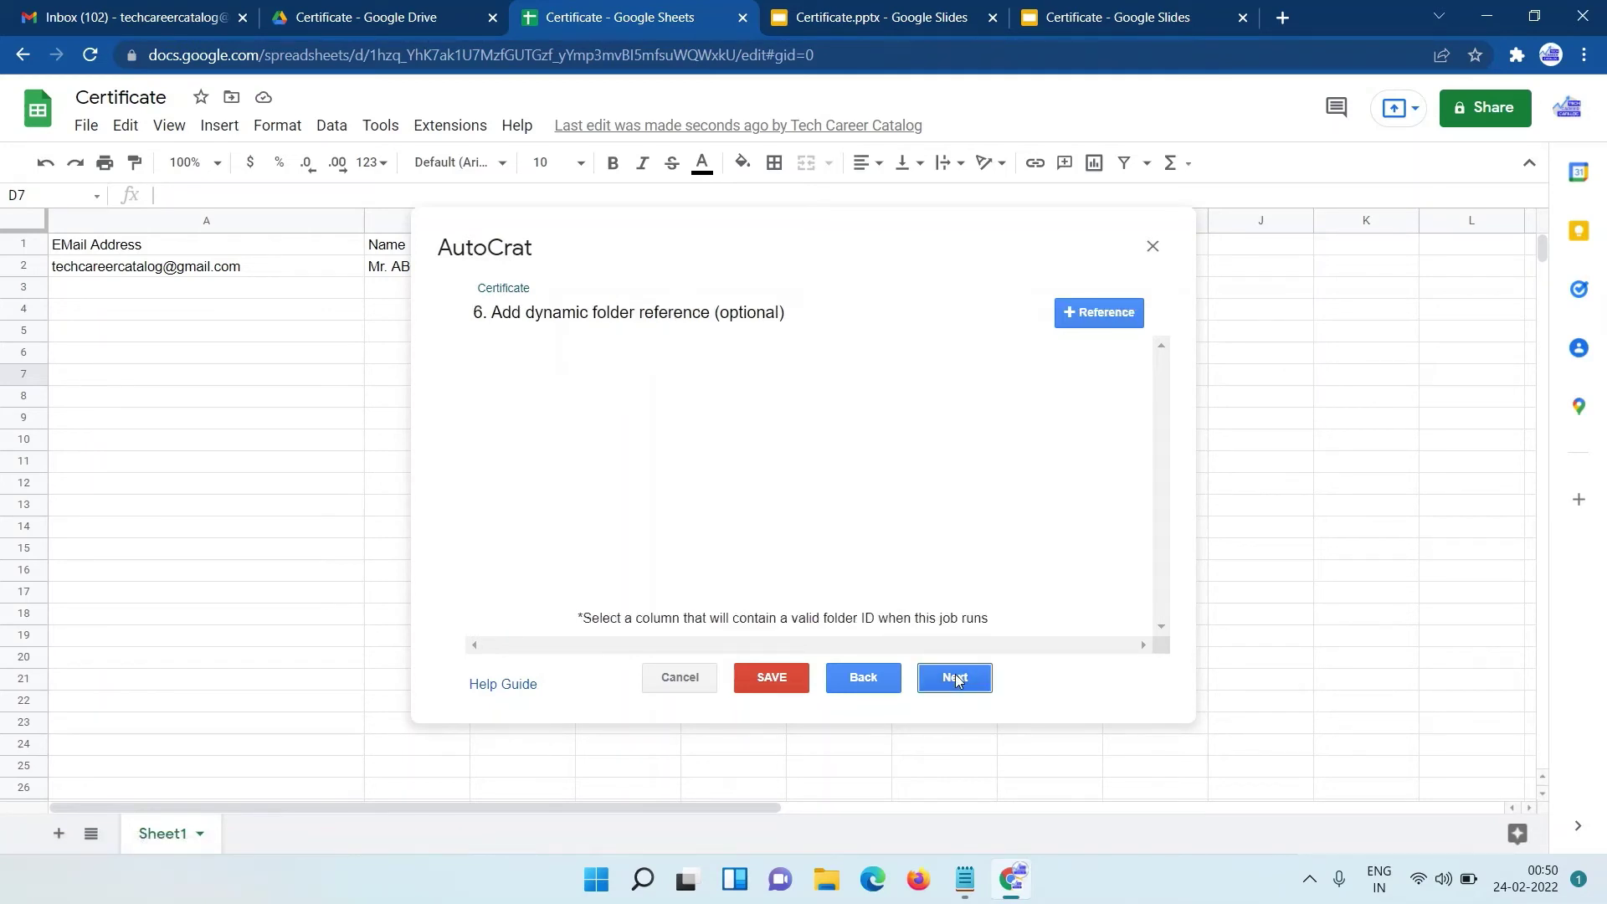
{"action": "left_click", "coordinate": [958, 680]}
{"action": "left_click", "coordinate": [958, 680]}
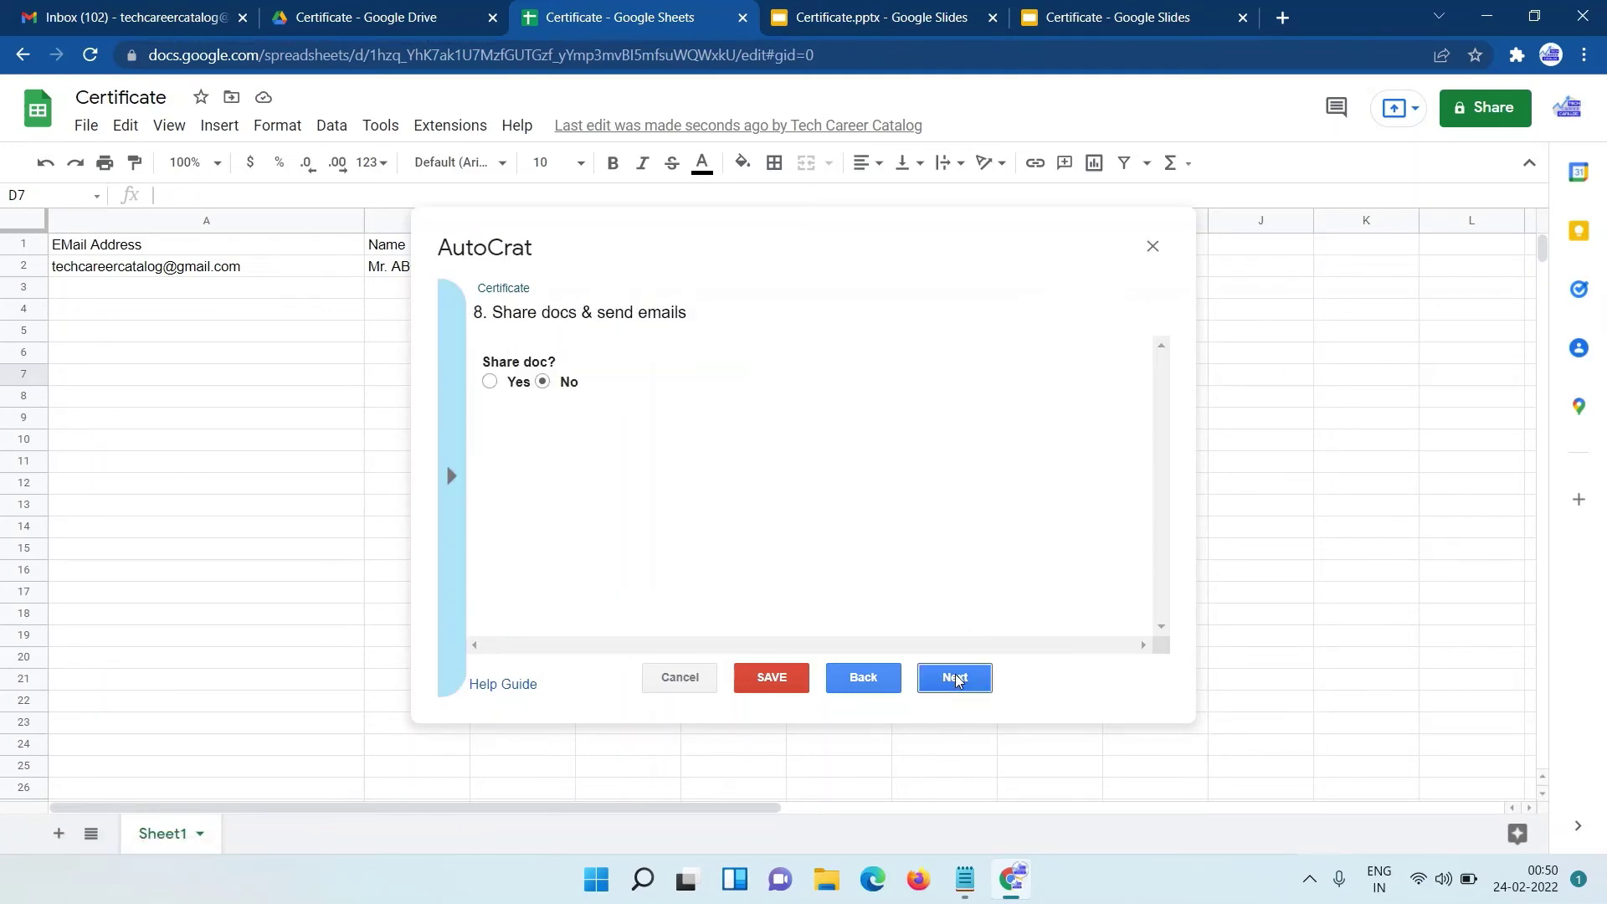
Step: Turn on sharing of the merged document as PDF and focus the email recipient field
{"action": "left_click", "coordinate": [510, 385]}
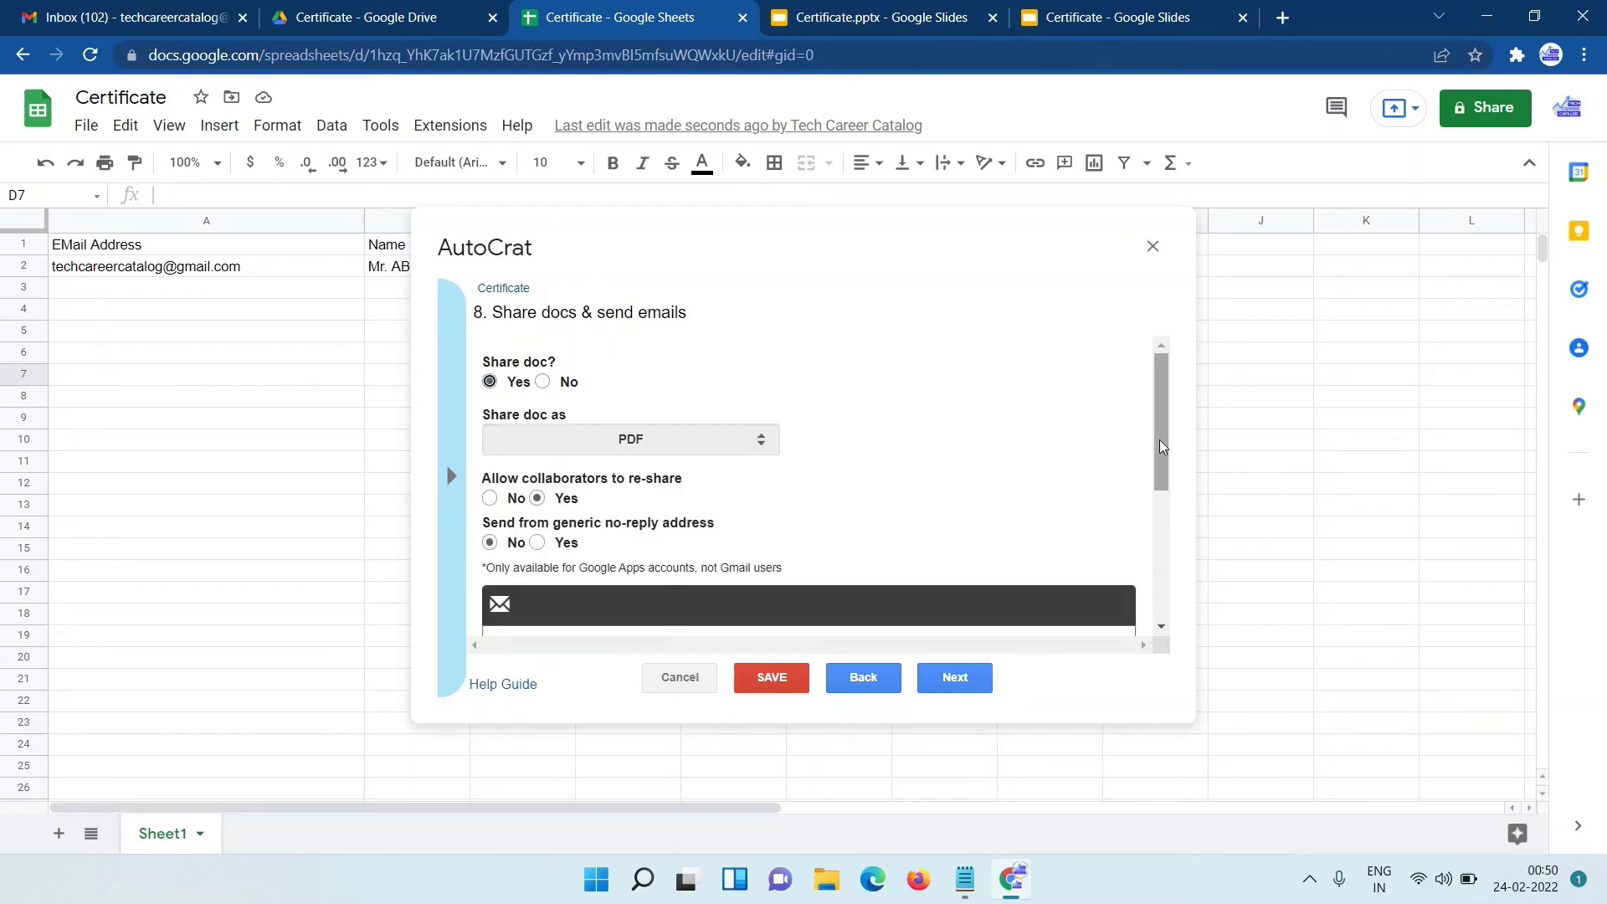
{"action": "left_click_drag", "start_coordinate": [1162, 446], "coordinate": [1161, 552]}
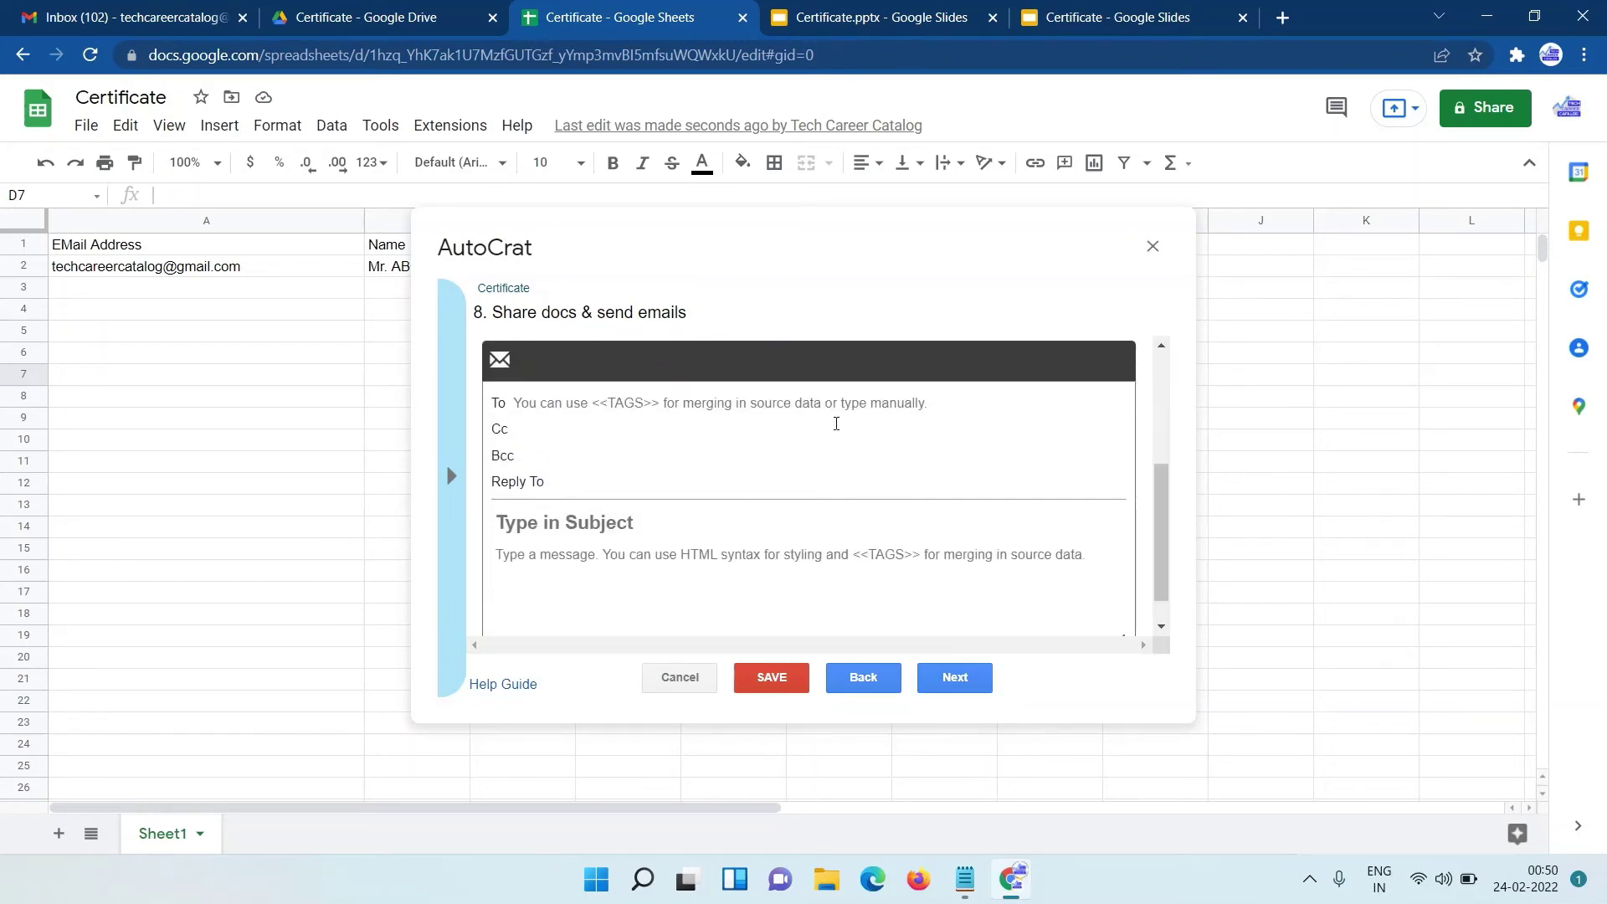
{"action": "left_click", "coordinate": [449, 475]}
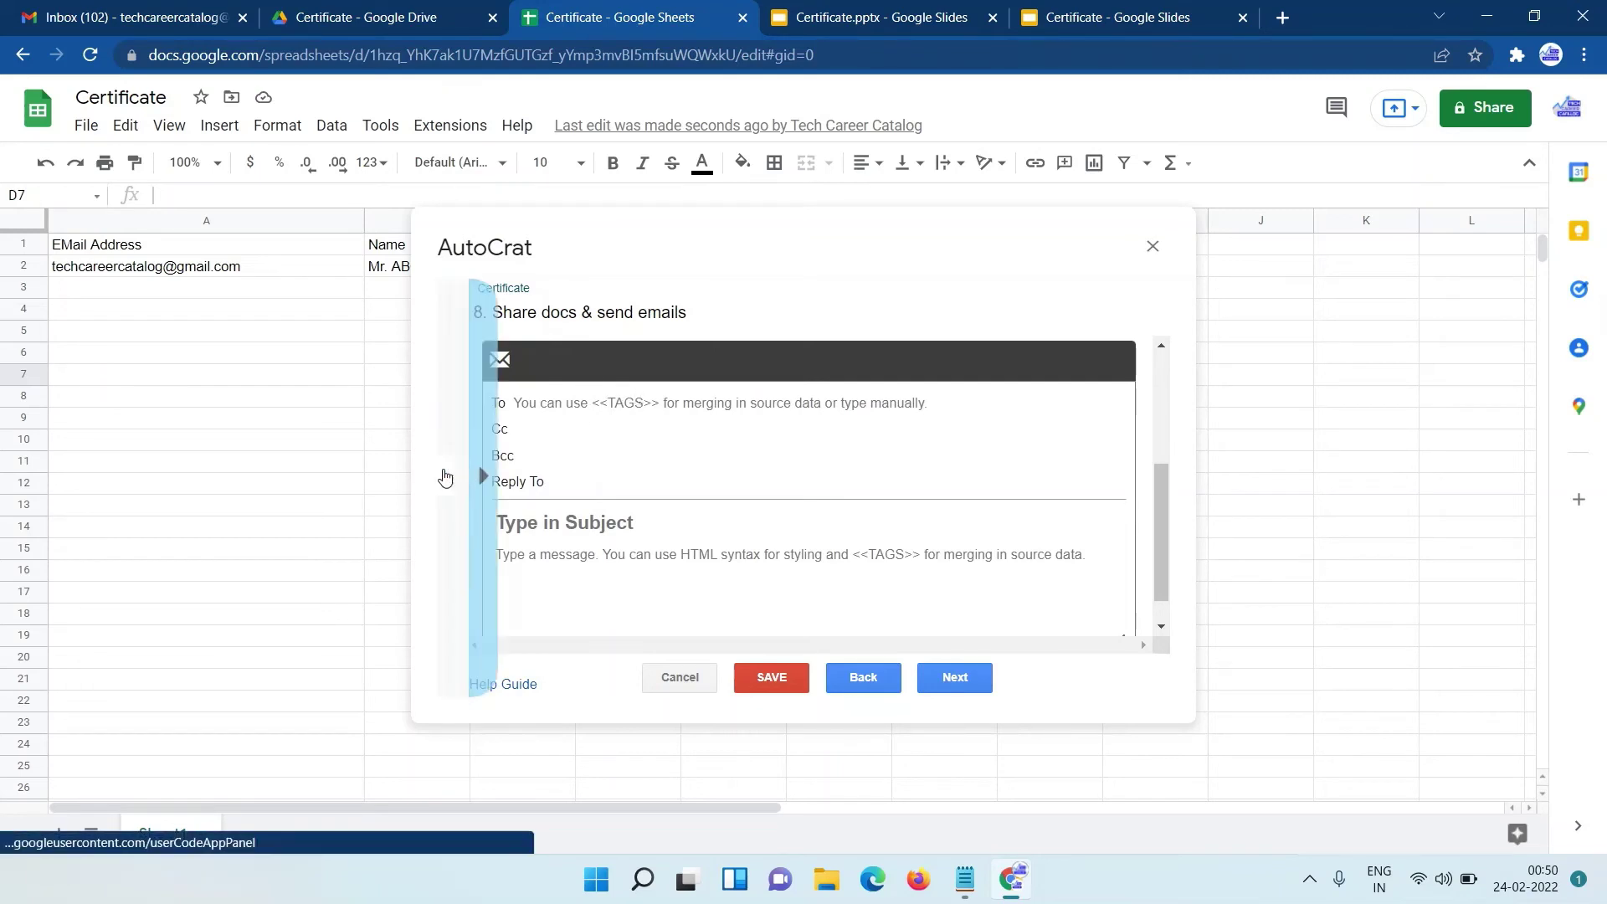
{"action": "left_click", "coordinate": [527, 435]}
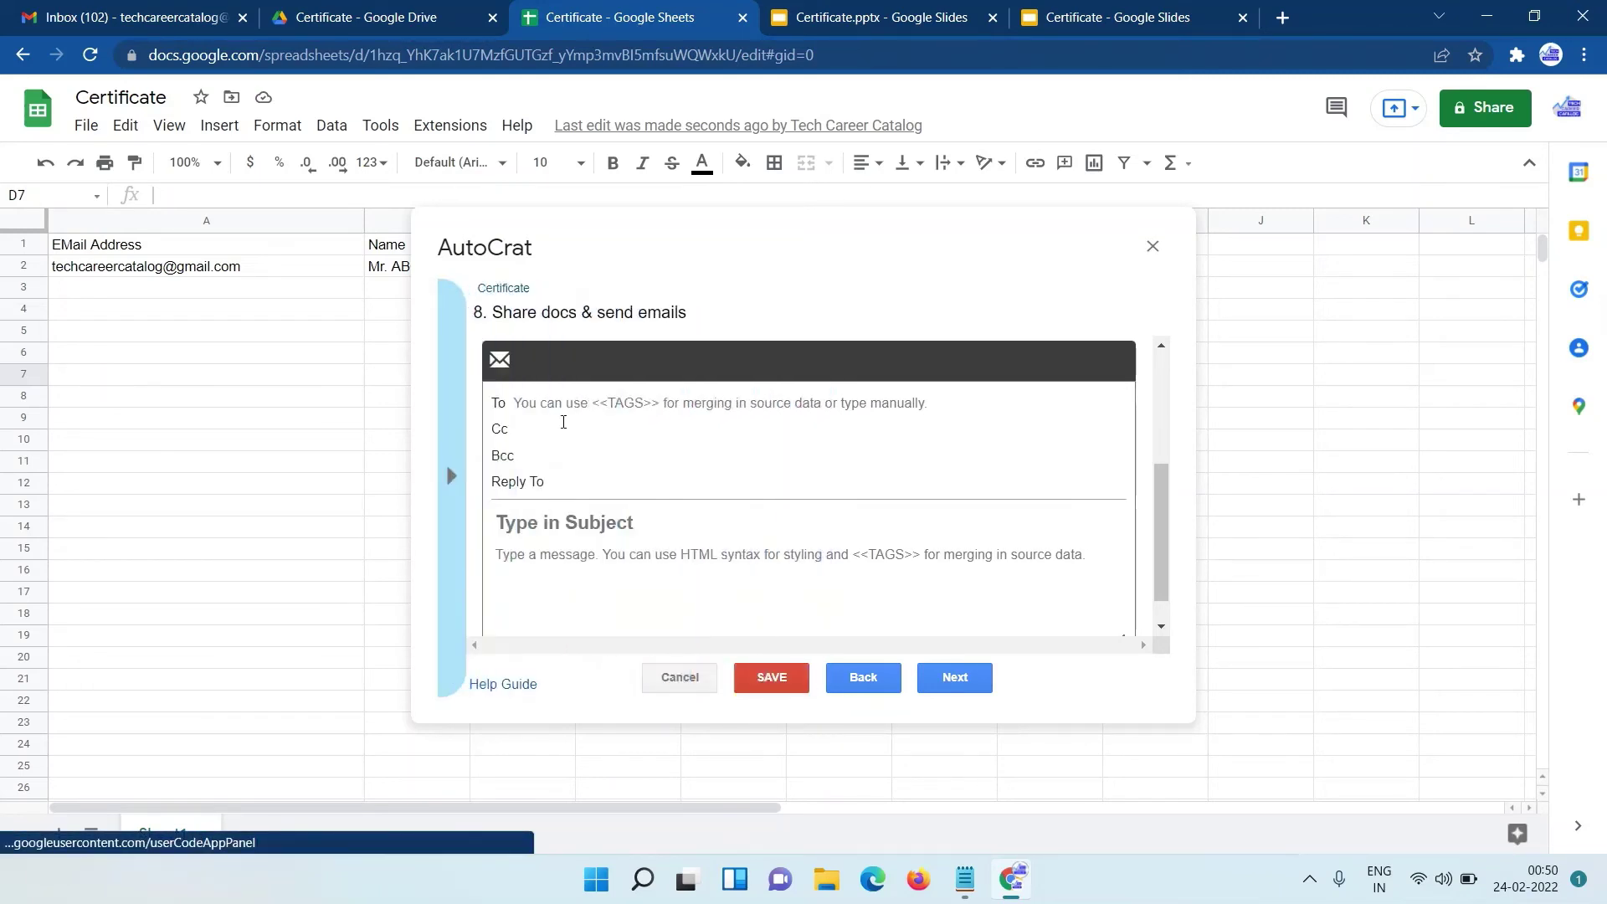
{"action": "left_click", "coordinate": [578, 402]}
Step: Paste the EMail Address tag as the recipient and enter the email subject
{"action": "right_click", "coordinate": [577, 403]}
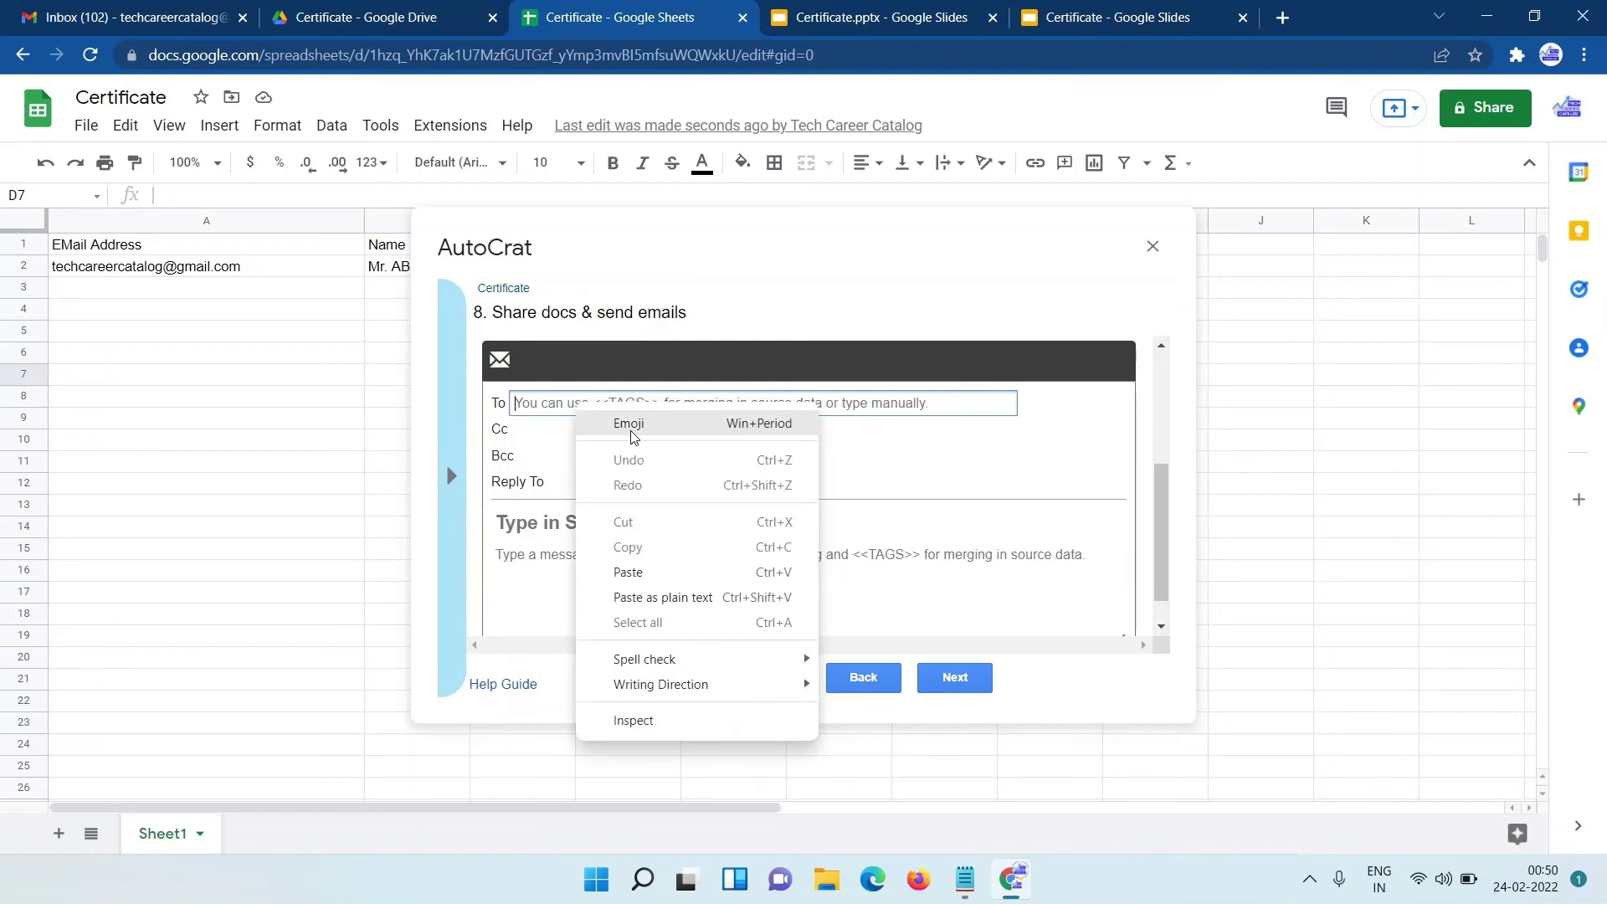
{"action": "left_click", "coordinate": [628, 572]}
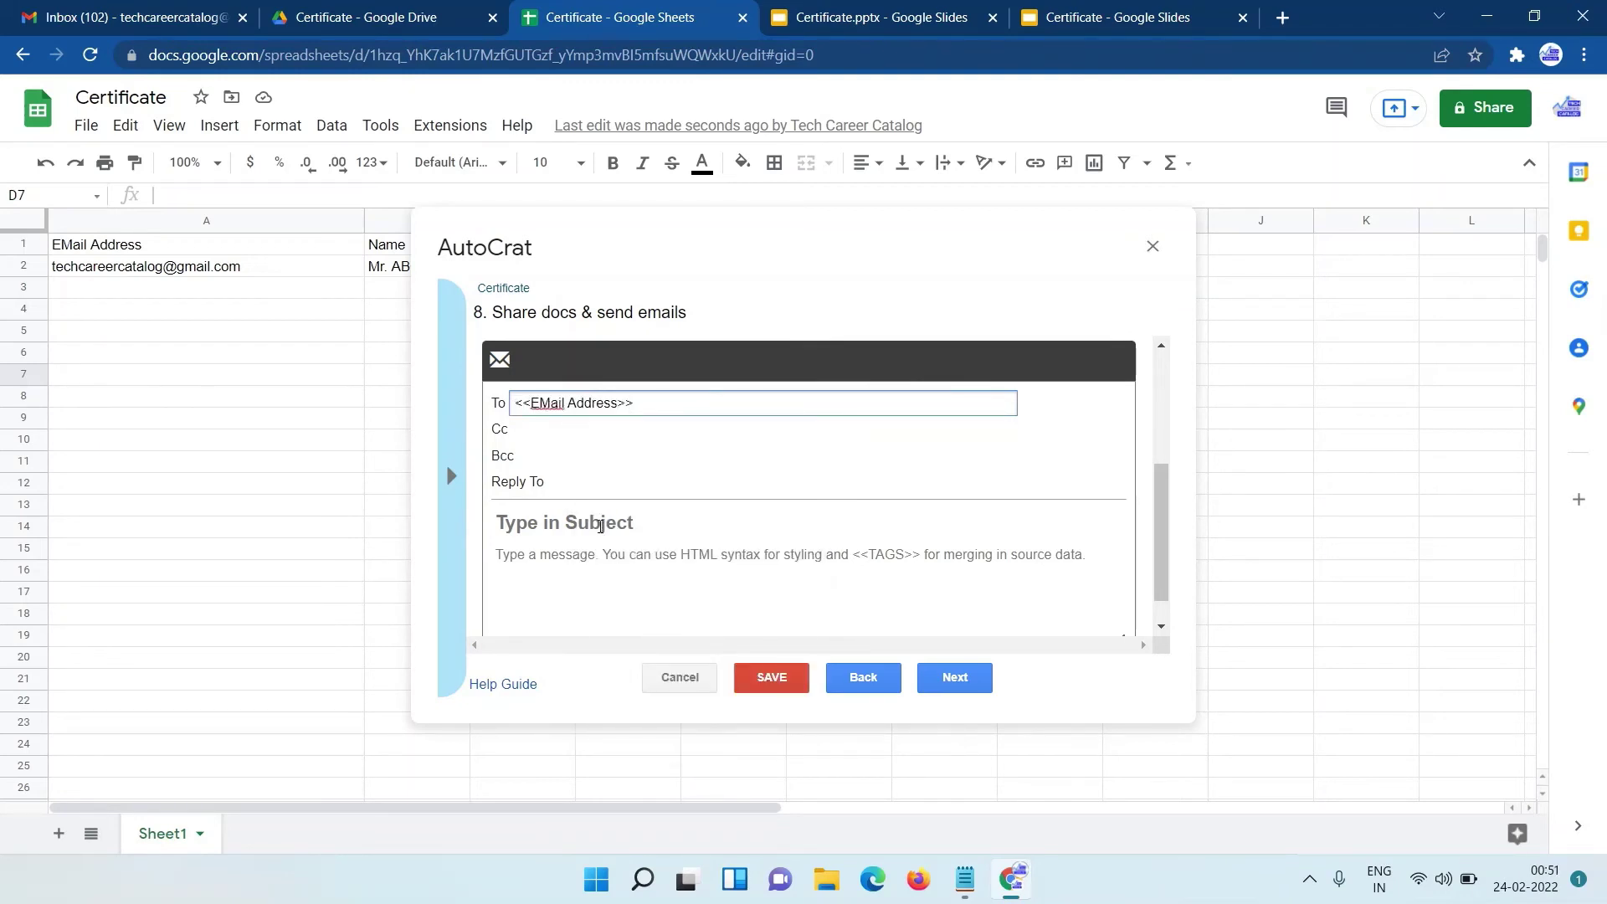
{"action": "left_click", "coordinate": [601, 525]}
{"action": "type", "text": "C"}
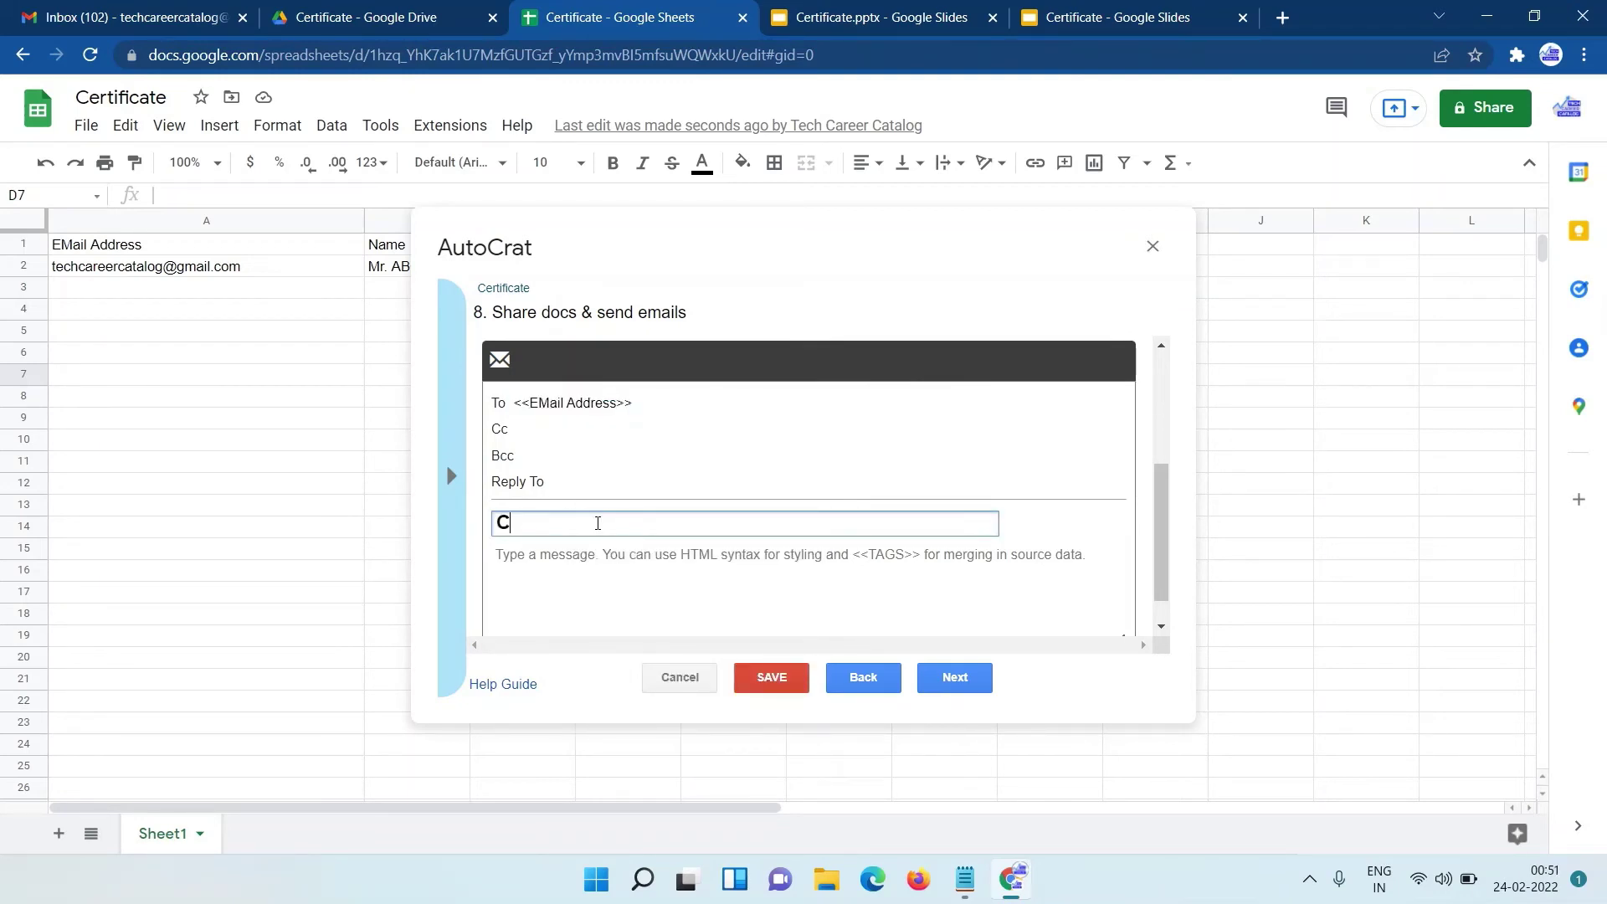
{"action": "type", "text": "ertificate"}
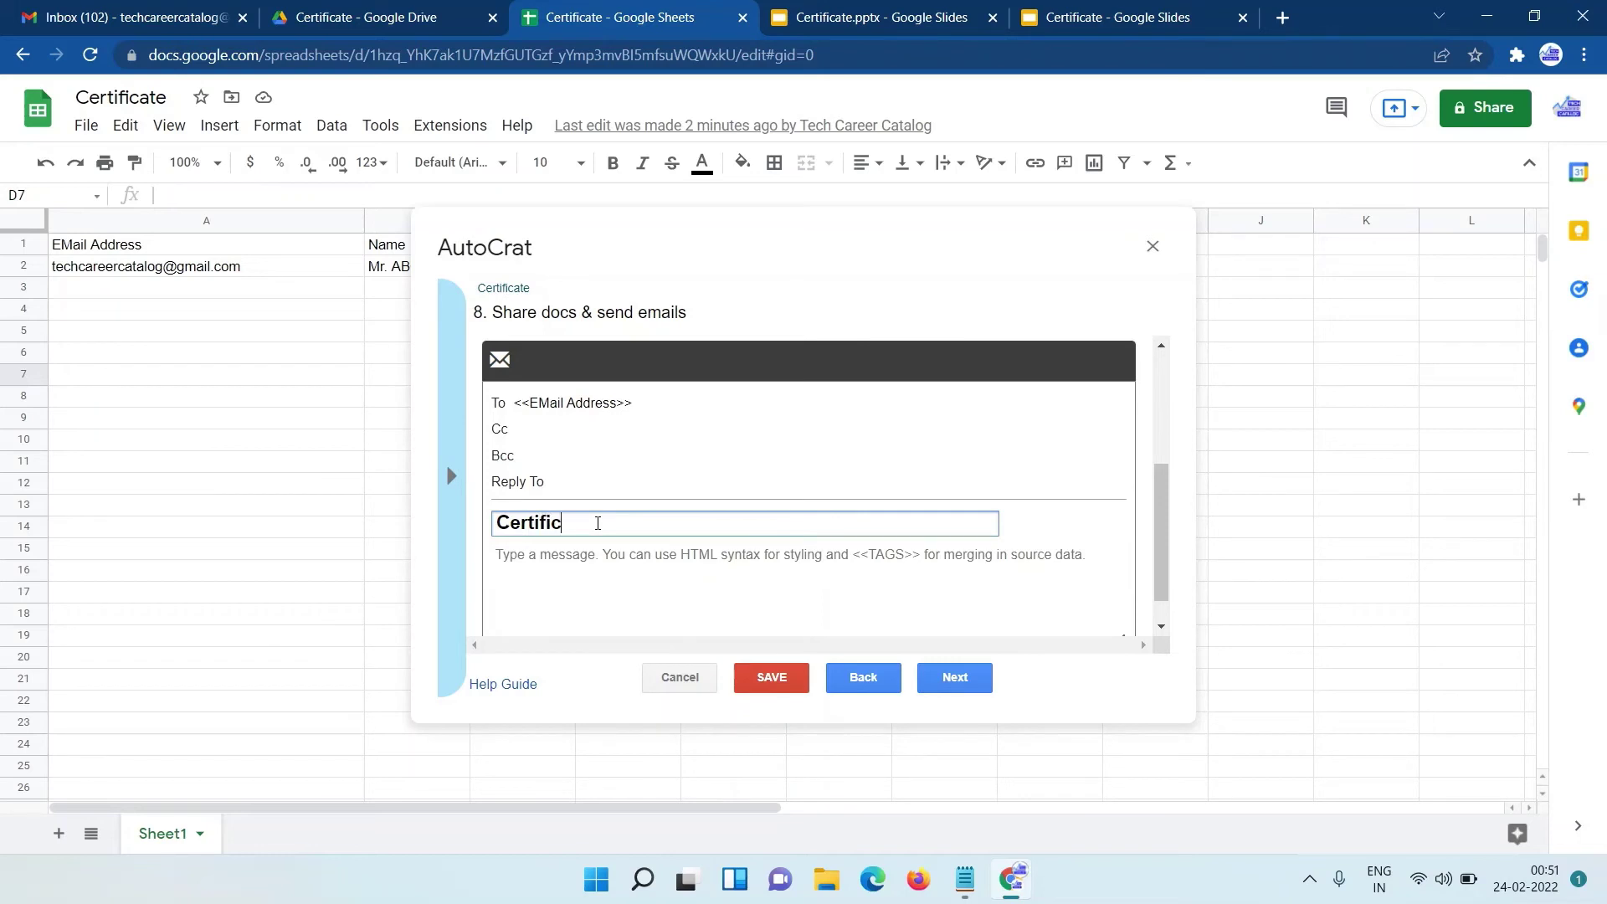
{"action": "left_click", "coordinate": [556, 554]}
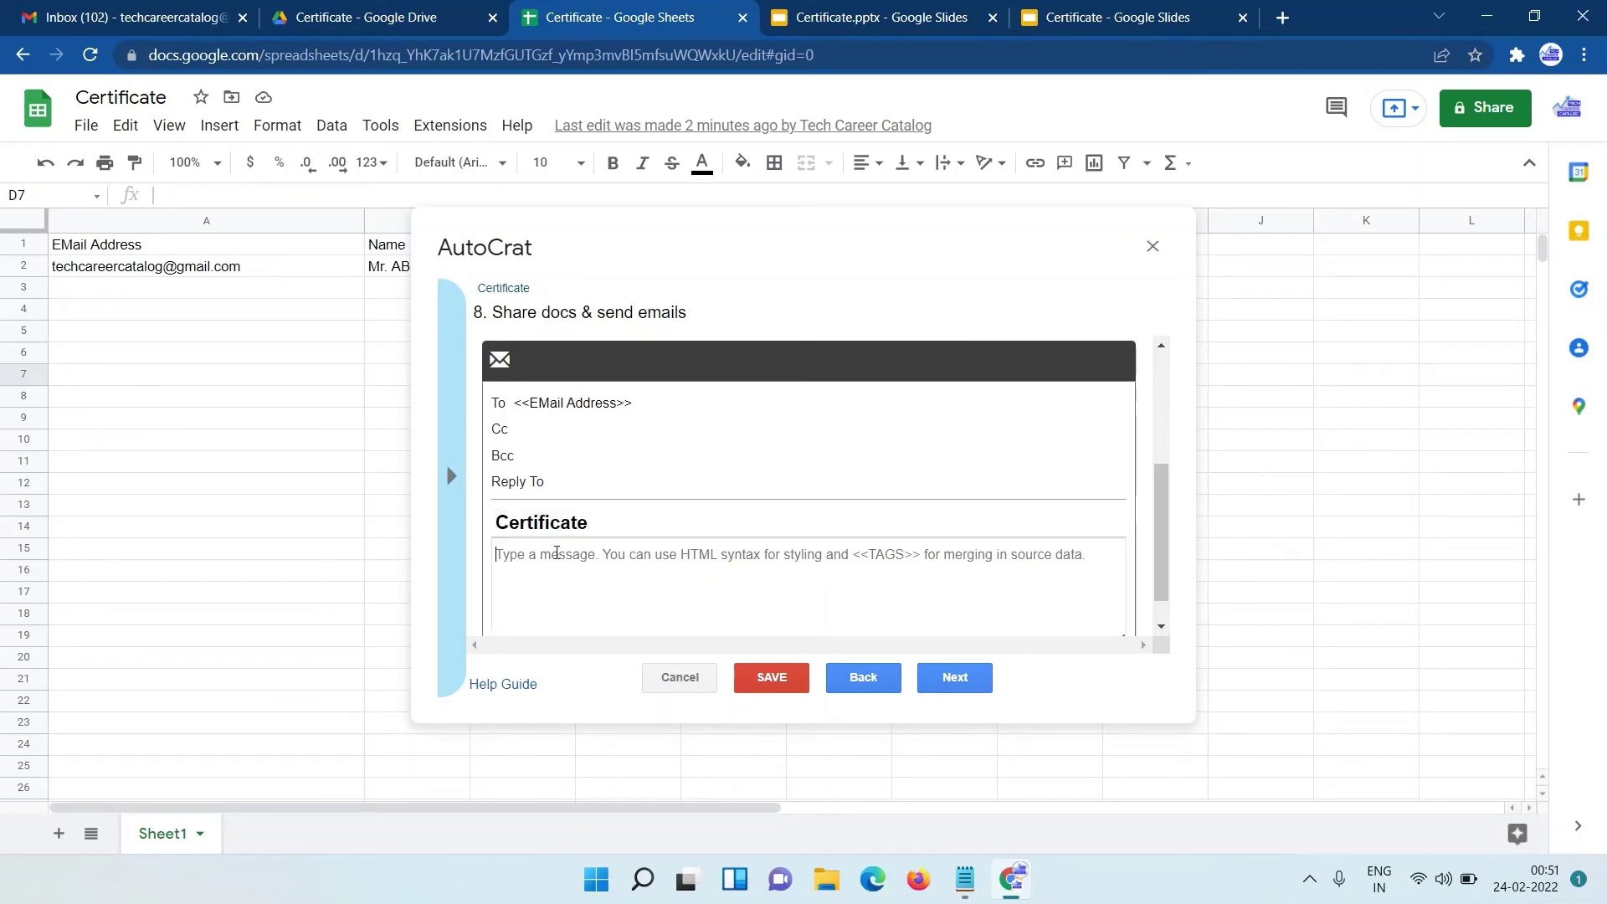
{"action": "type", "text": "De"}
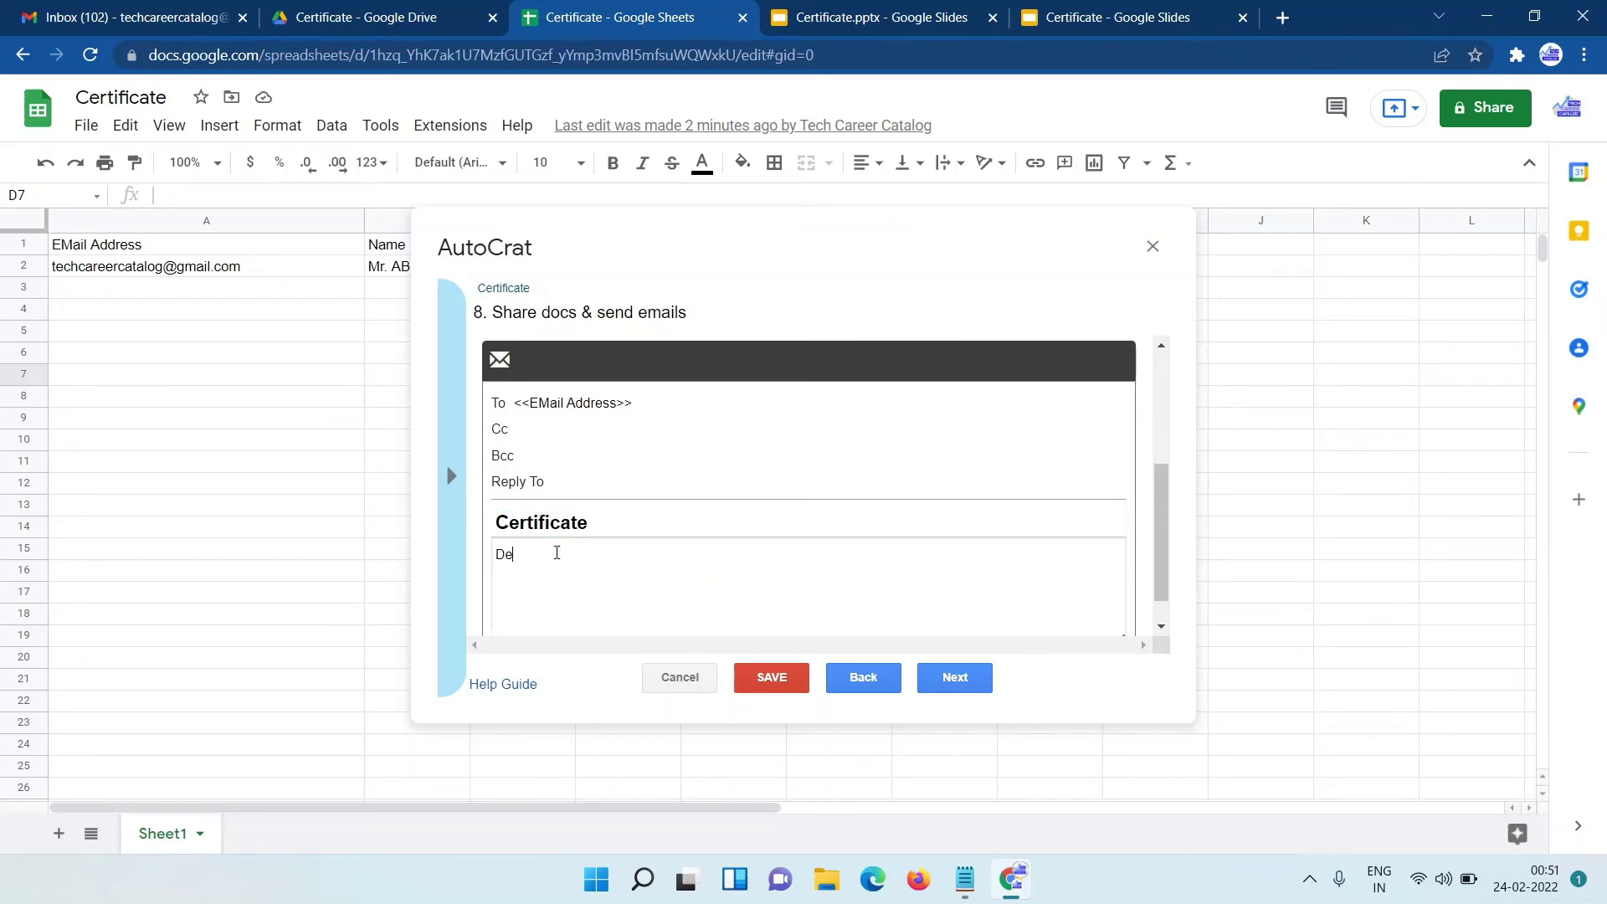
{"action": "type", "text": "ar"}
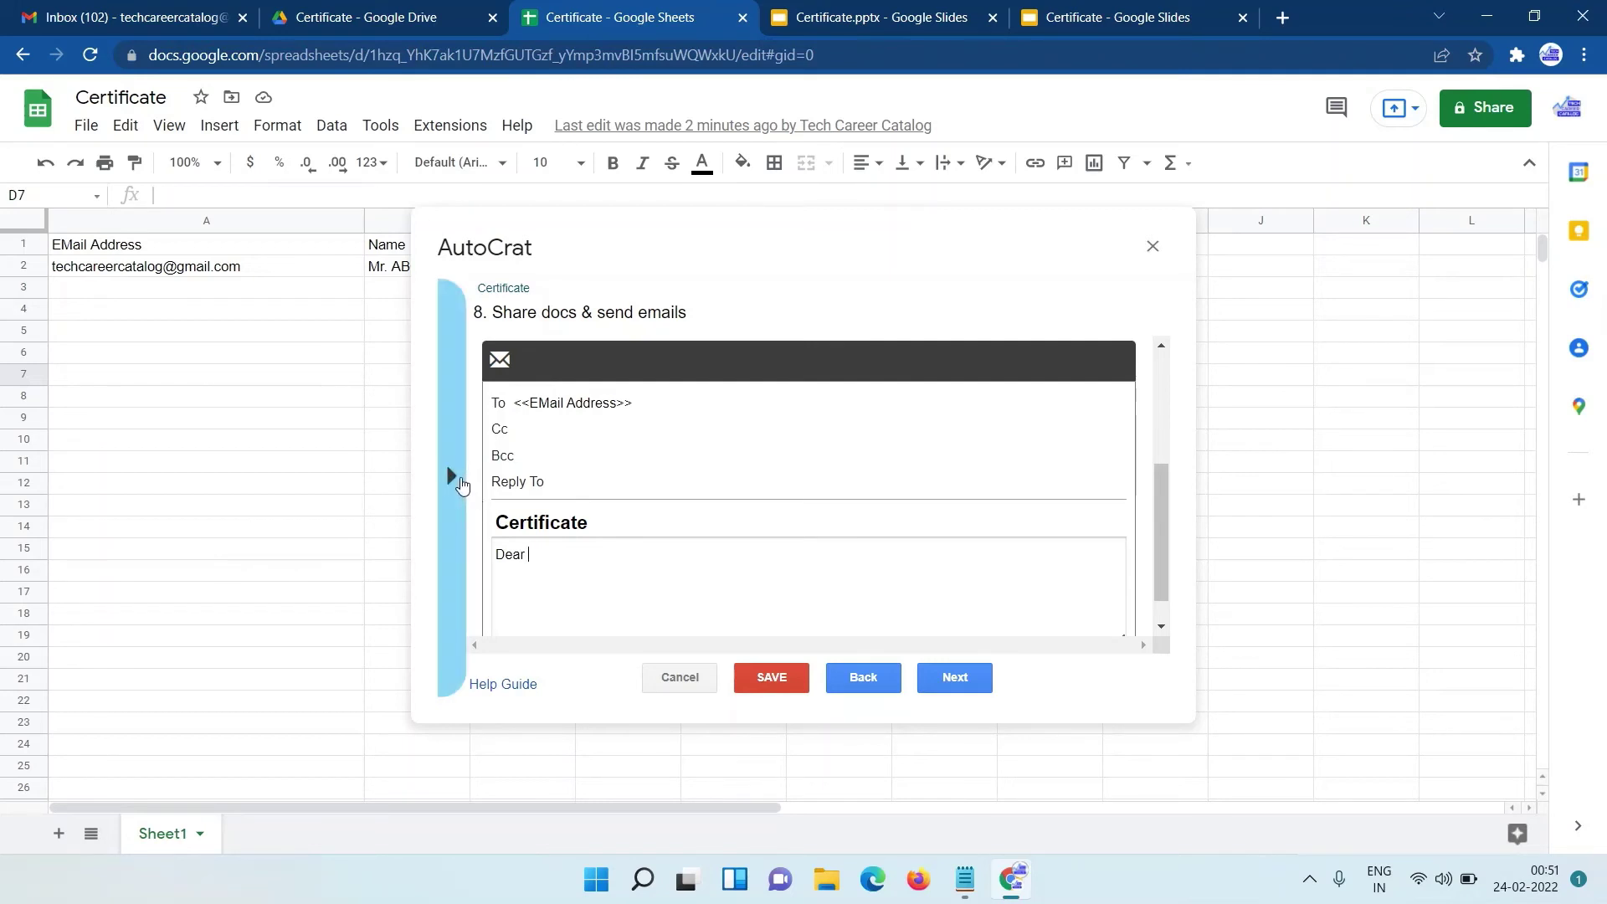
Step: Write 'Dear <<Name>>', 'Please find attached certificate.' and 'Regards', then save the job
{"action": "left_click", "coordinate": [450, 474]}
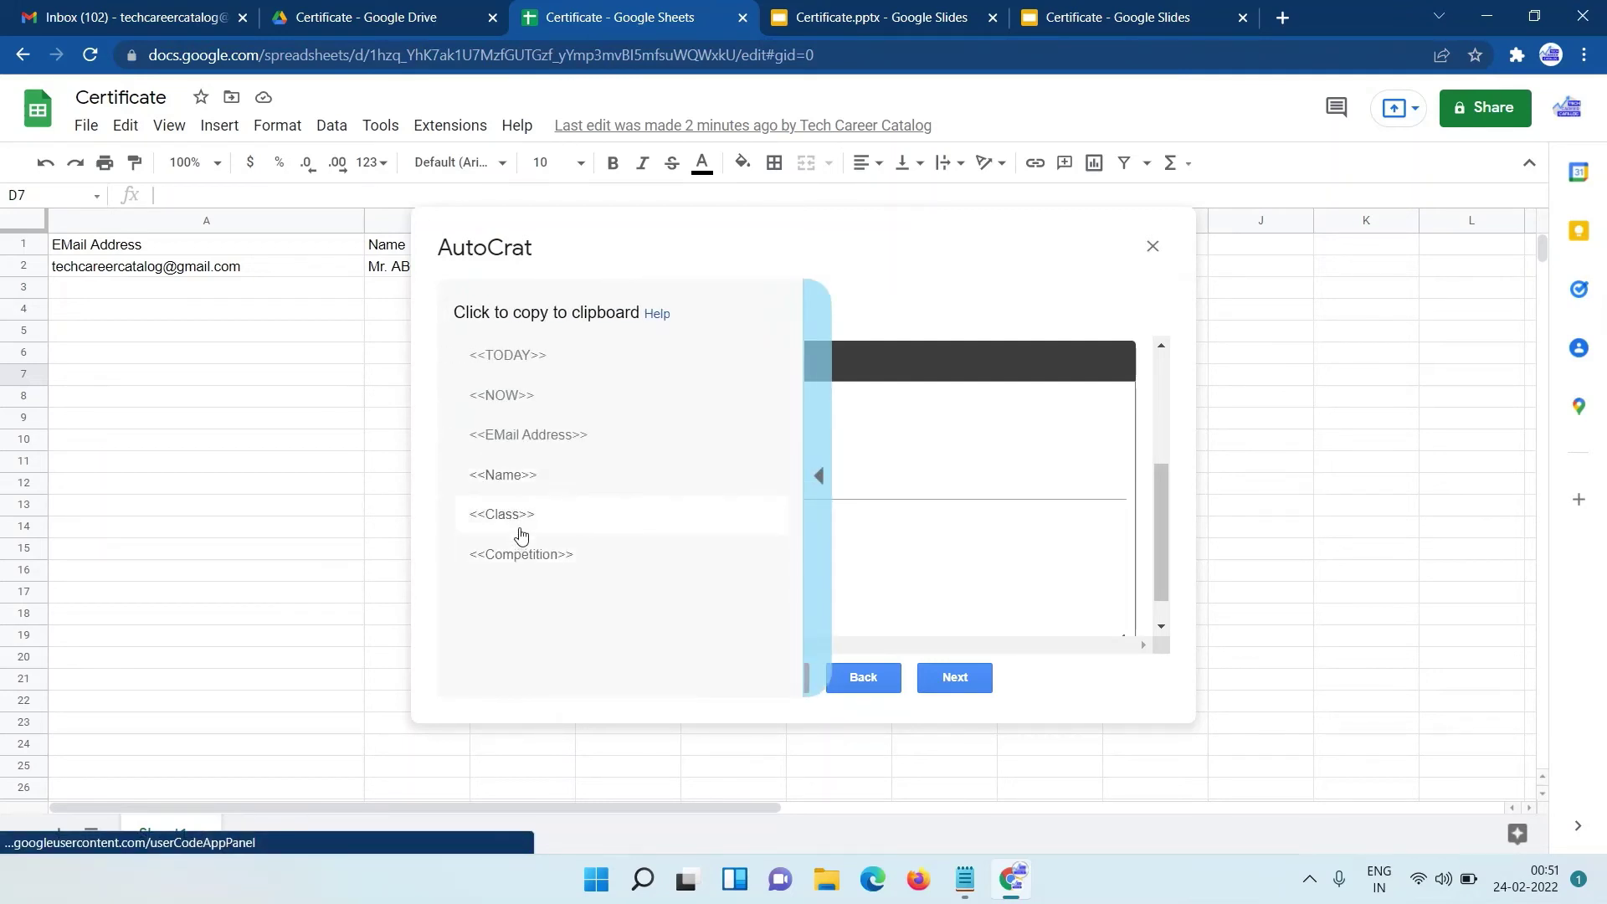
{"action": "left_click", "coordinate": [528, 479]}
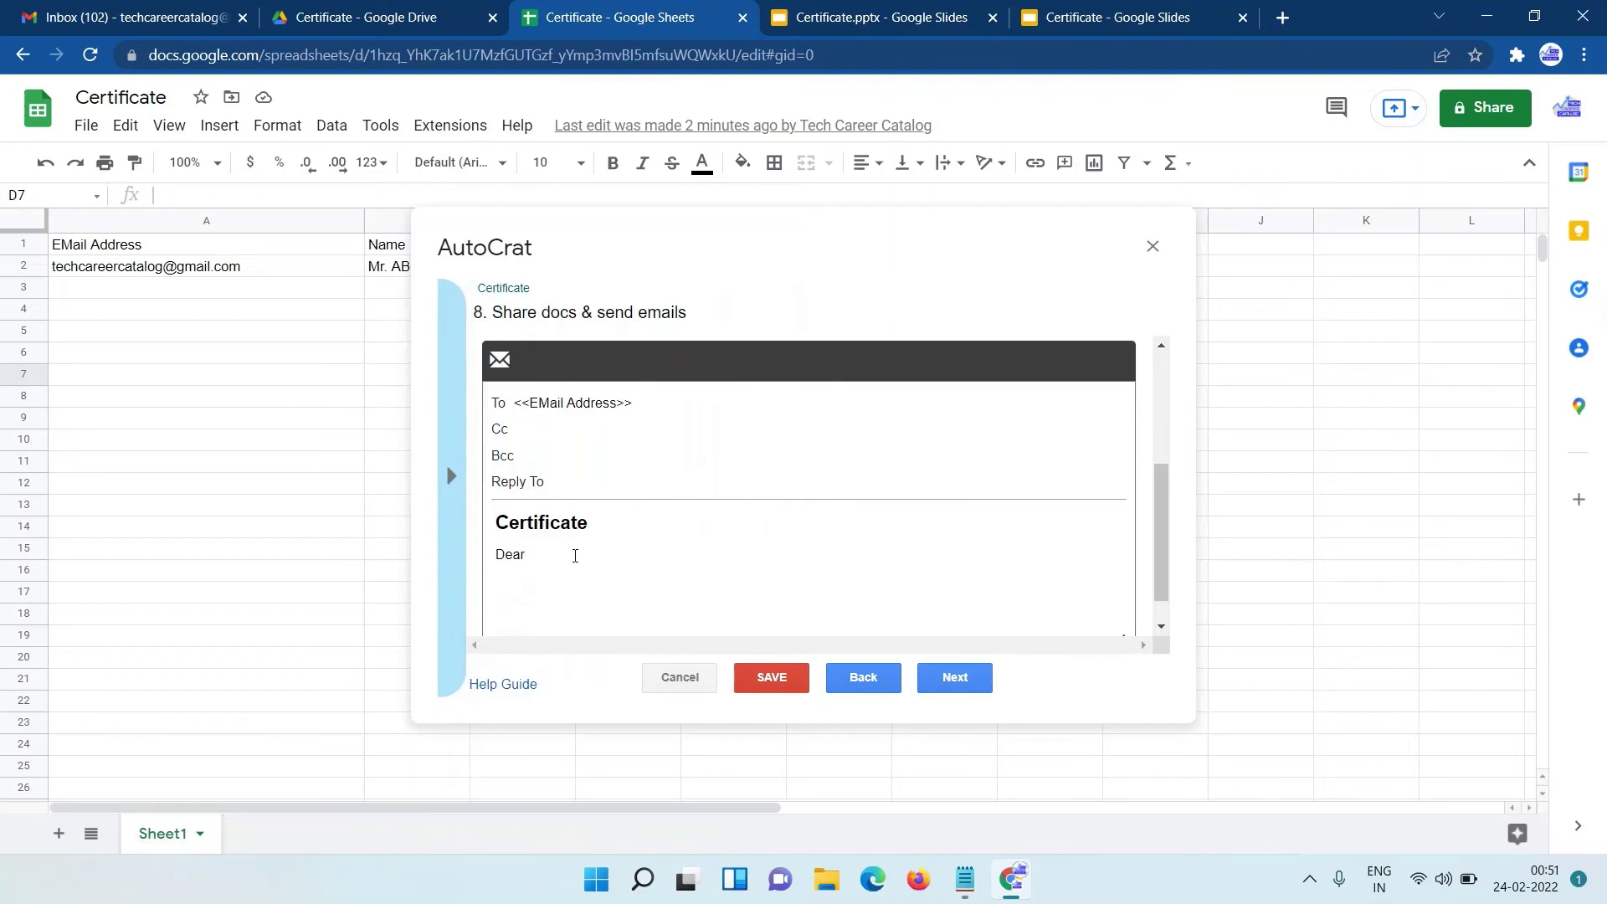
{"action": "left_click", "coordinate": [575, 560]}
{"action": "right_click", "coordinate": [575, 560]}
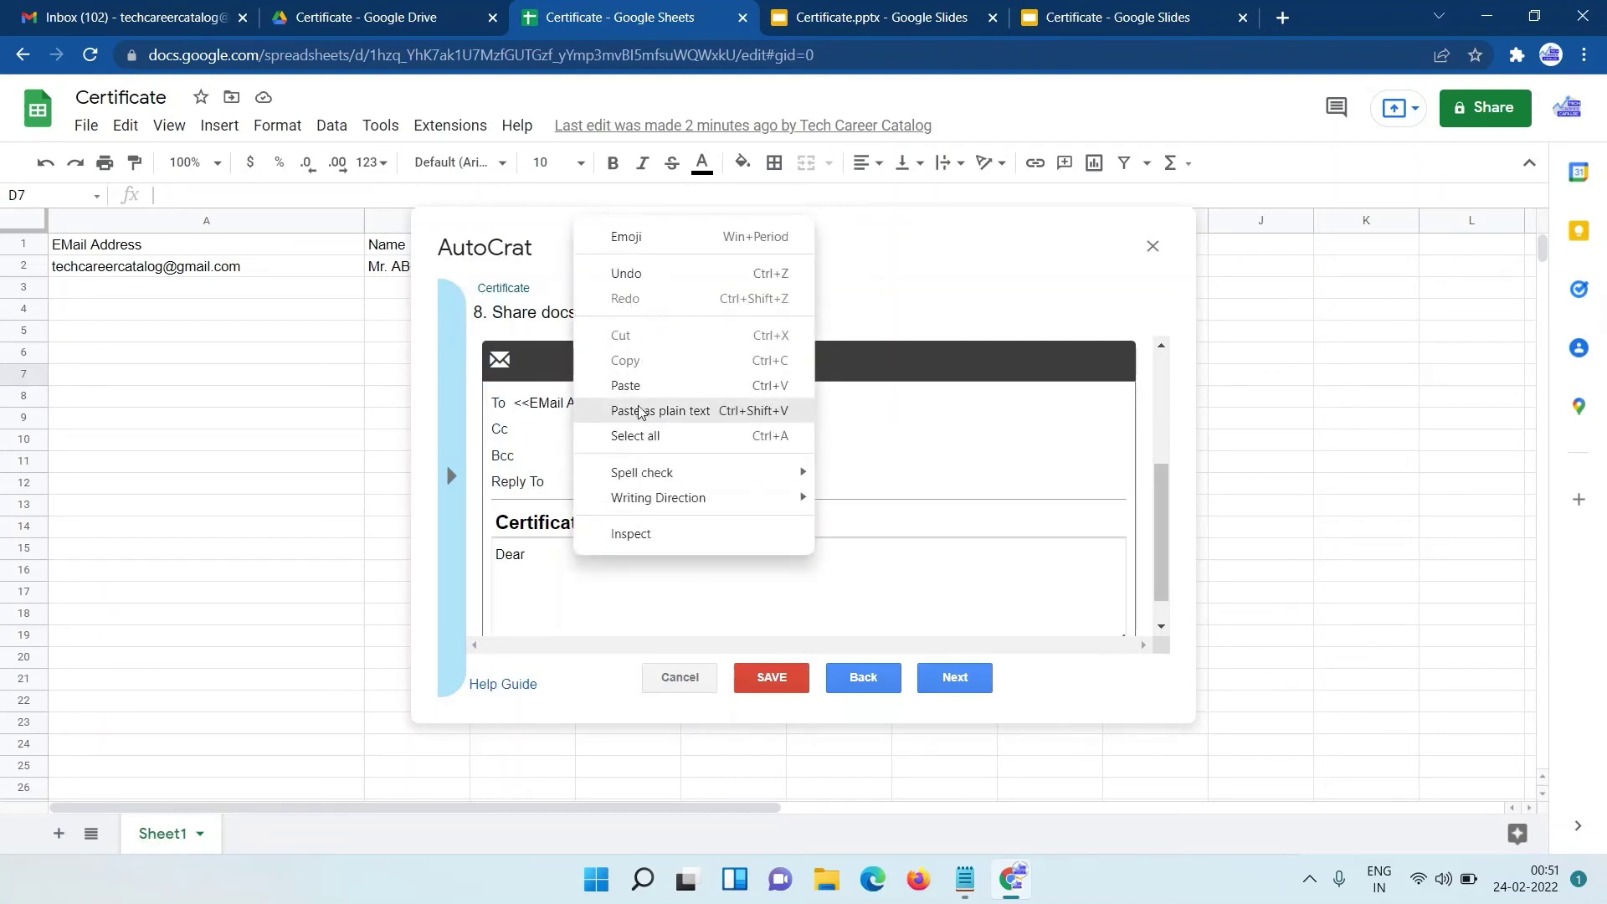
{"action": "left_click", "coordinate": [625, 385]}
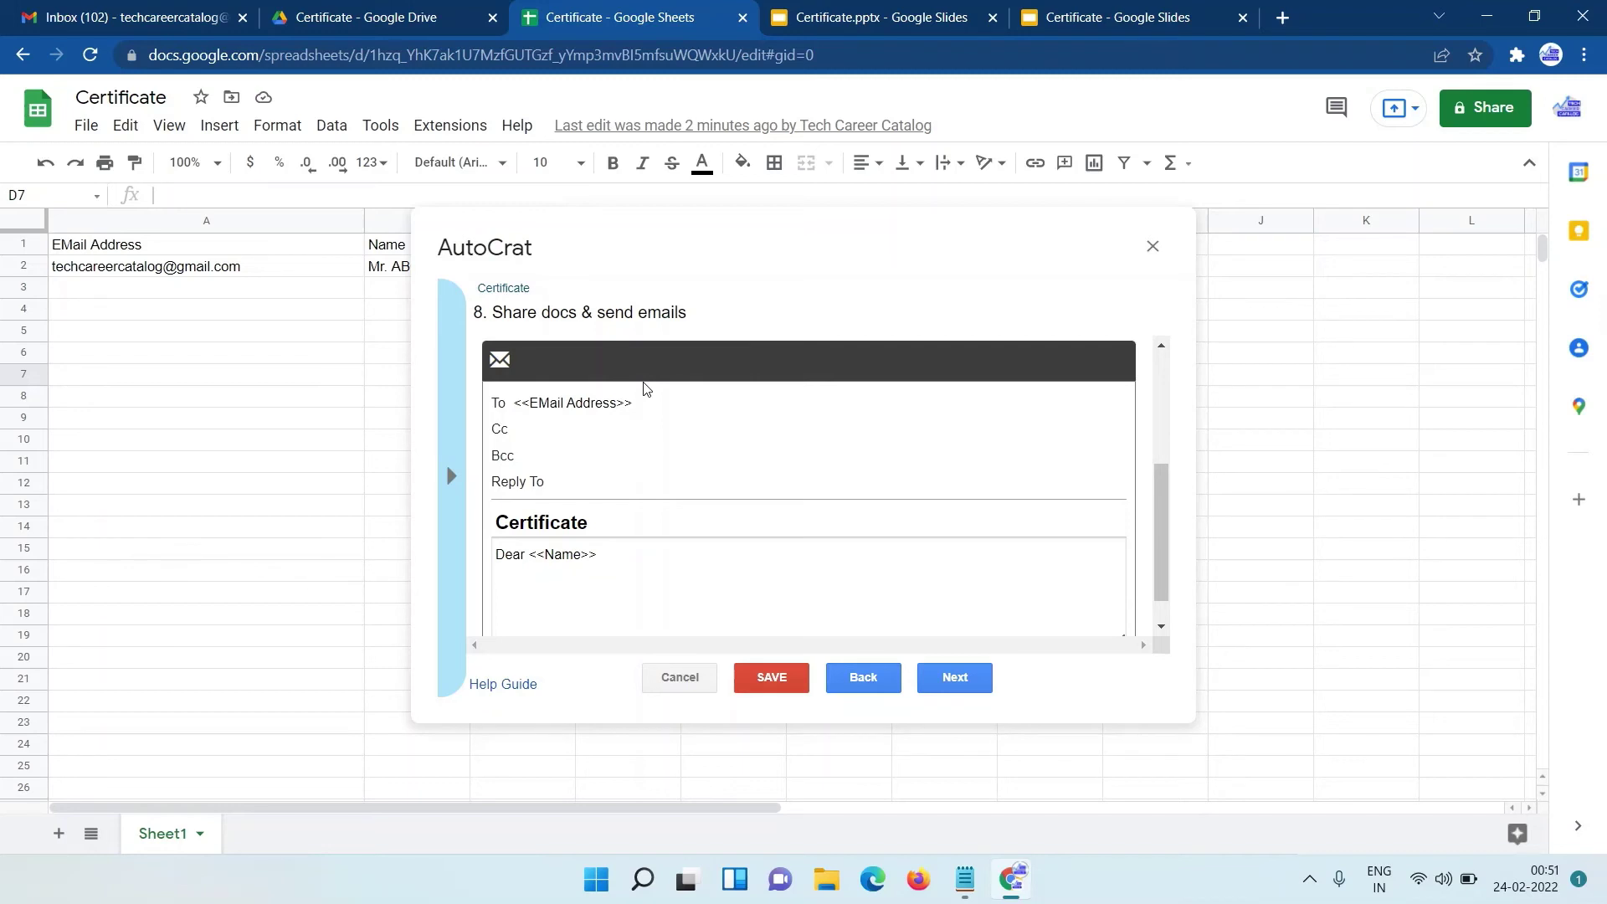
{"action": "key", "text": "Return"}
{"action": "type", "text": "Please find"}
{"action": "type", "text": " attached "}
{"action": "type", "text": "cer"}
{"action": "type", "text": "tifi"}
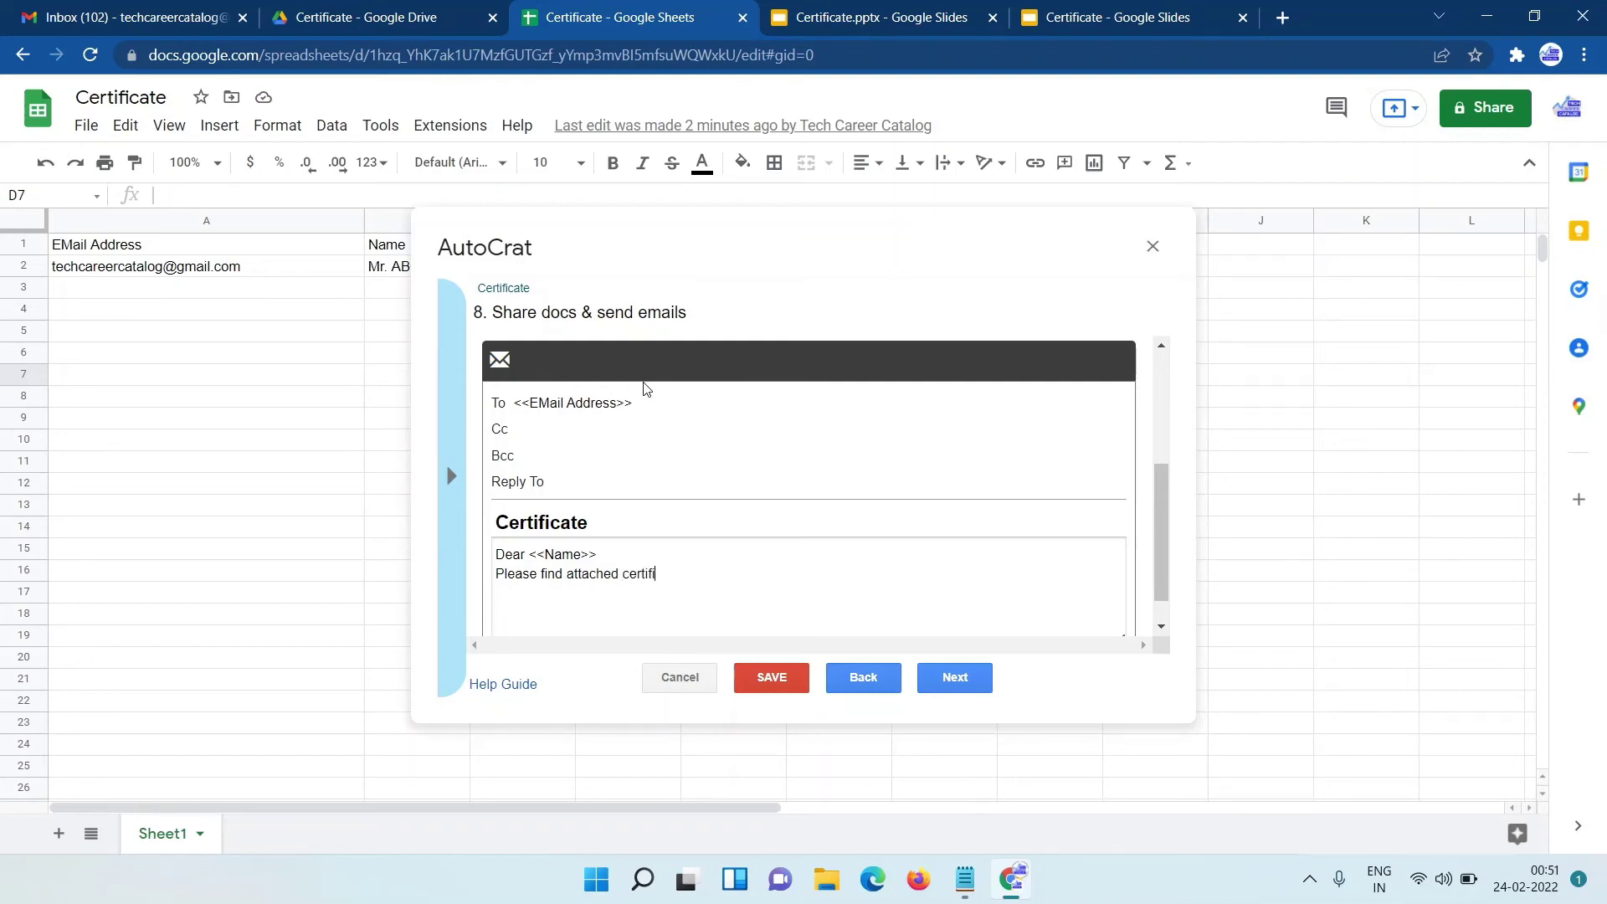
{"action": "type", "text": "cate"}
{"action": "type", "text": "."}
{"action": "key", "text": "Return"}
{"action": "key", "text": "Return"}
{"action": "type", "text": "Re"}
{"action": "type", "text": "gards"}
{"action": "left_click", "coordinate": [761, 681]}
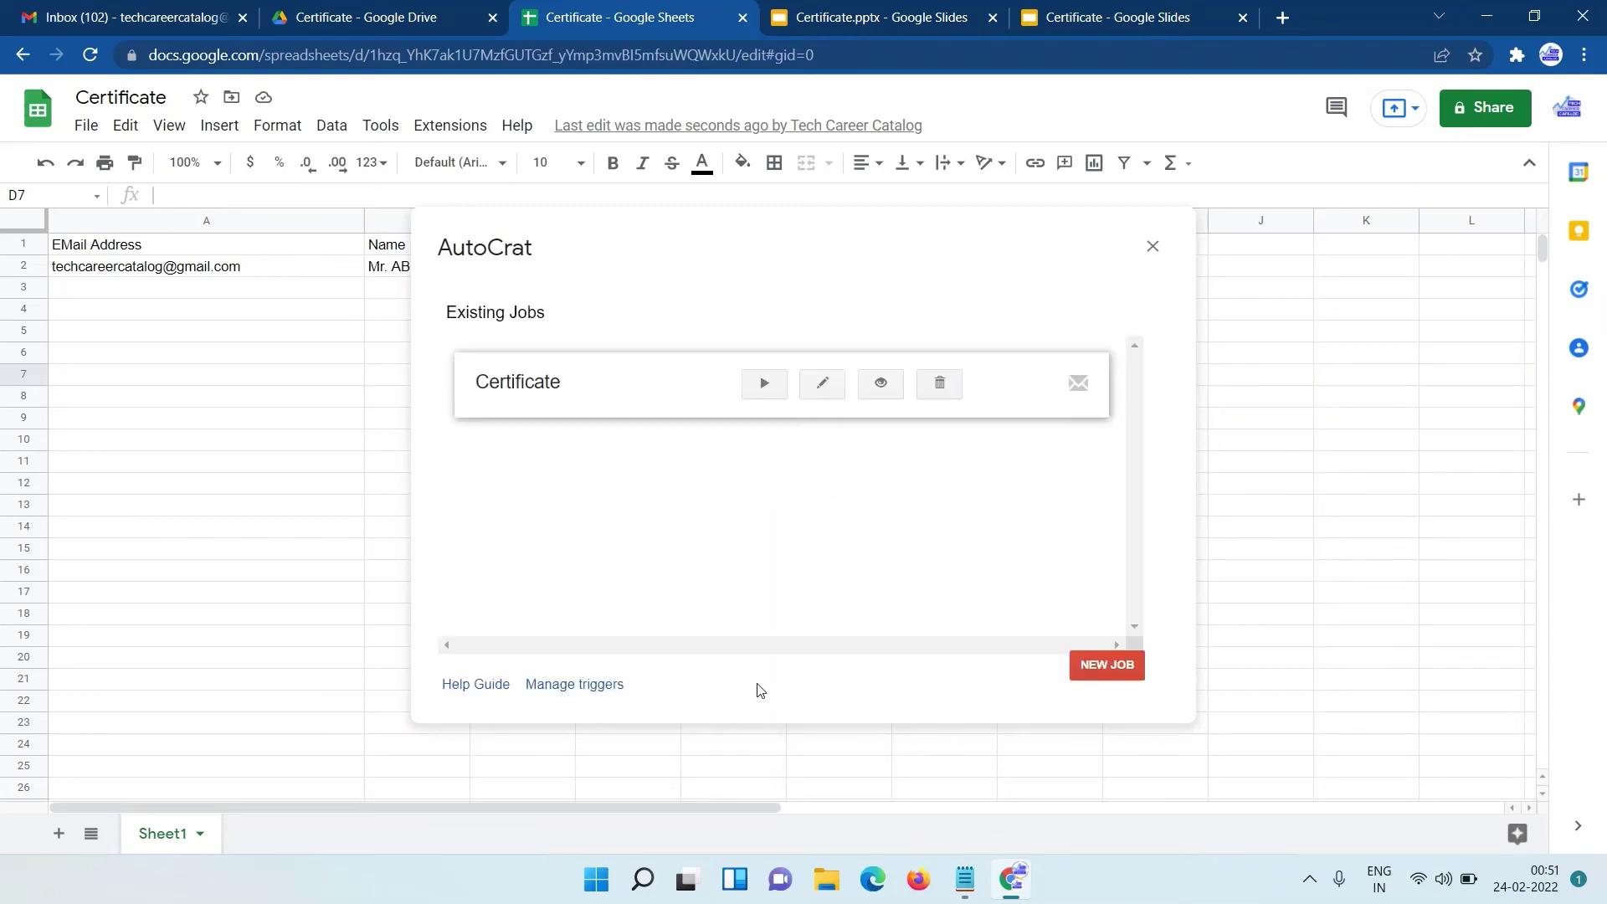
Step: Run the Certificate job and move the dialog aside to see row 2's new merge columns
{"action": "left_click", "coordinate": [764, 381]}
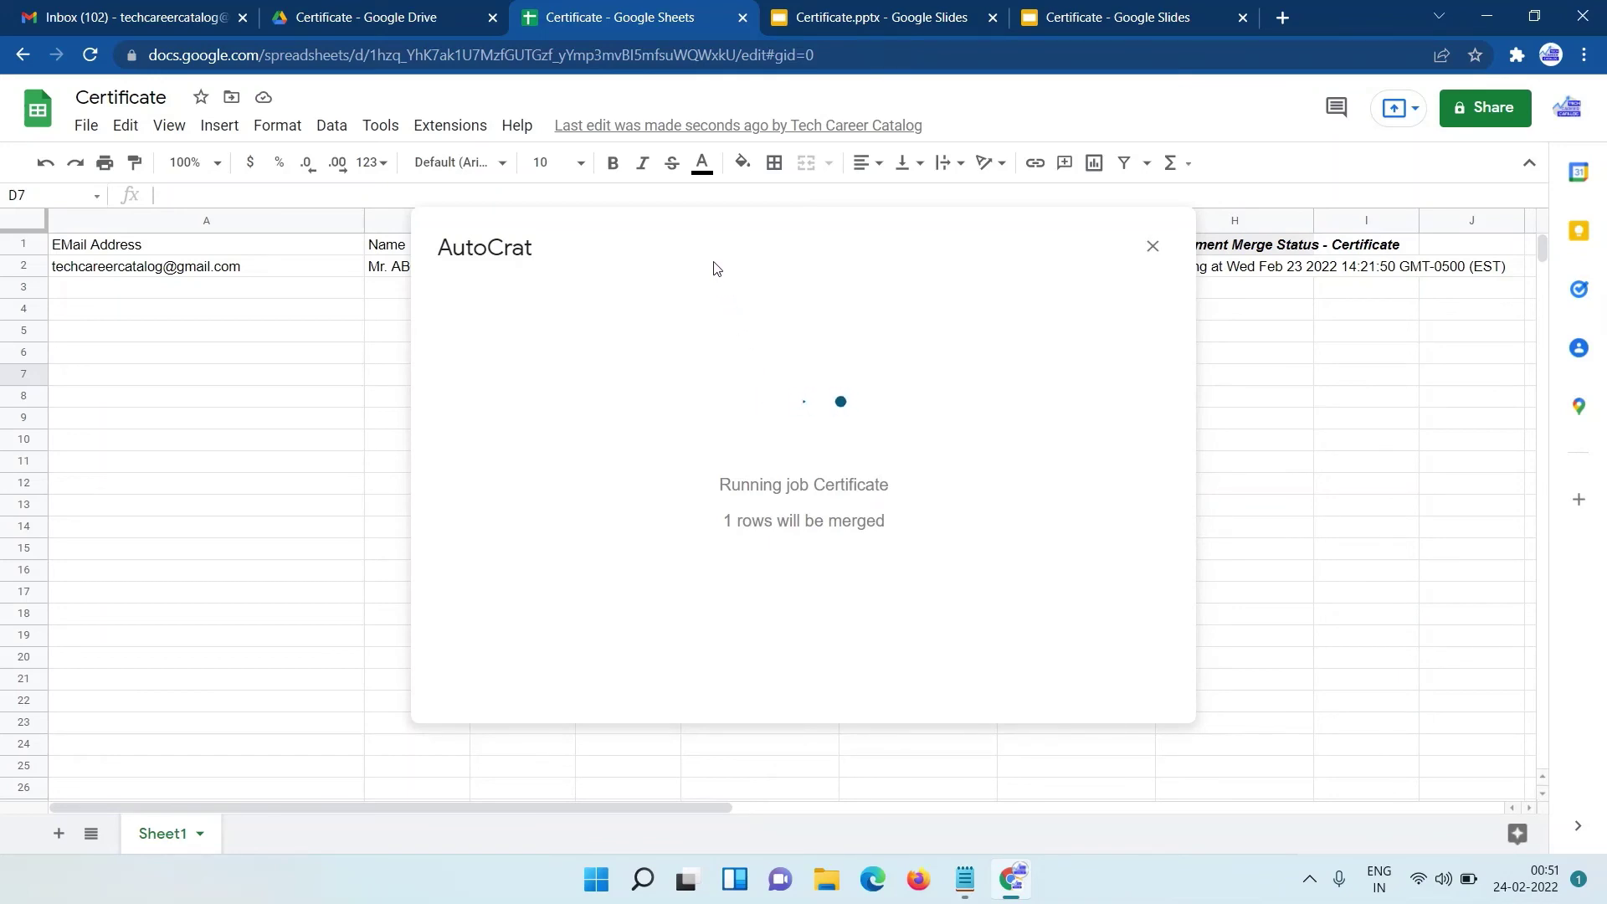
{"action": "left_click_drag", "start_coordinate": [713, 268], "coordinate": [710, 392]}
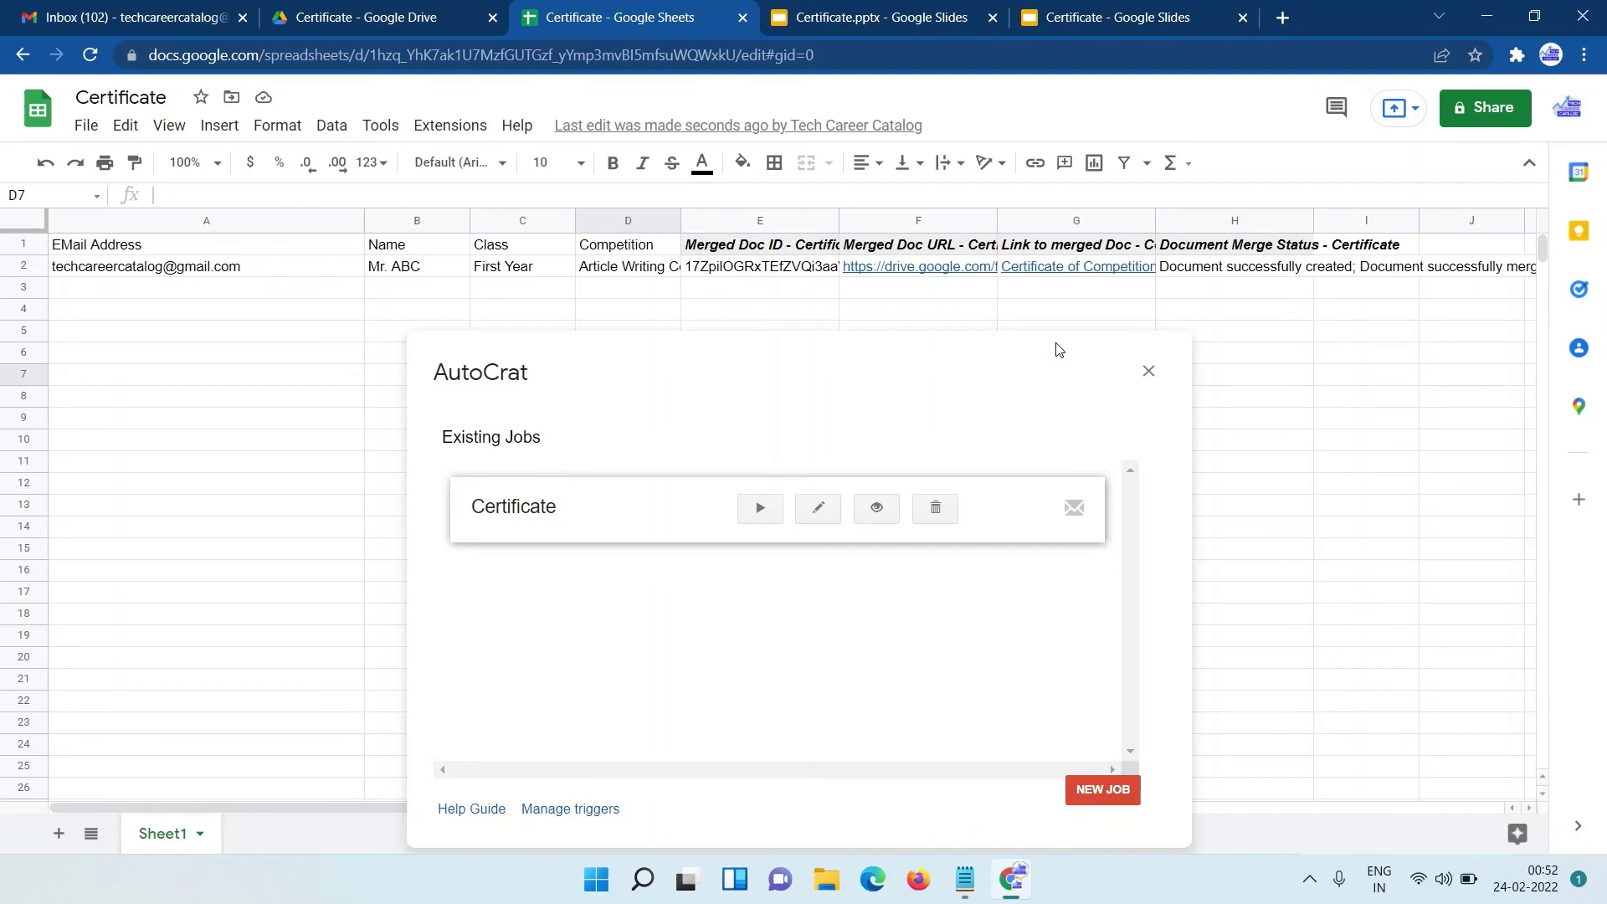
{"action": "left_click_drag", "start_coordinate": [999, 373], "coordinate": [976, 317]}
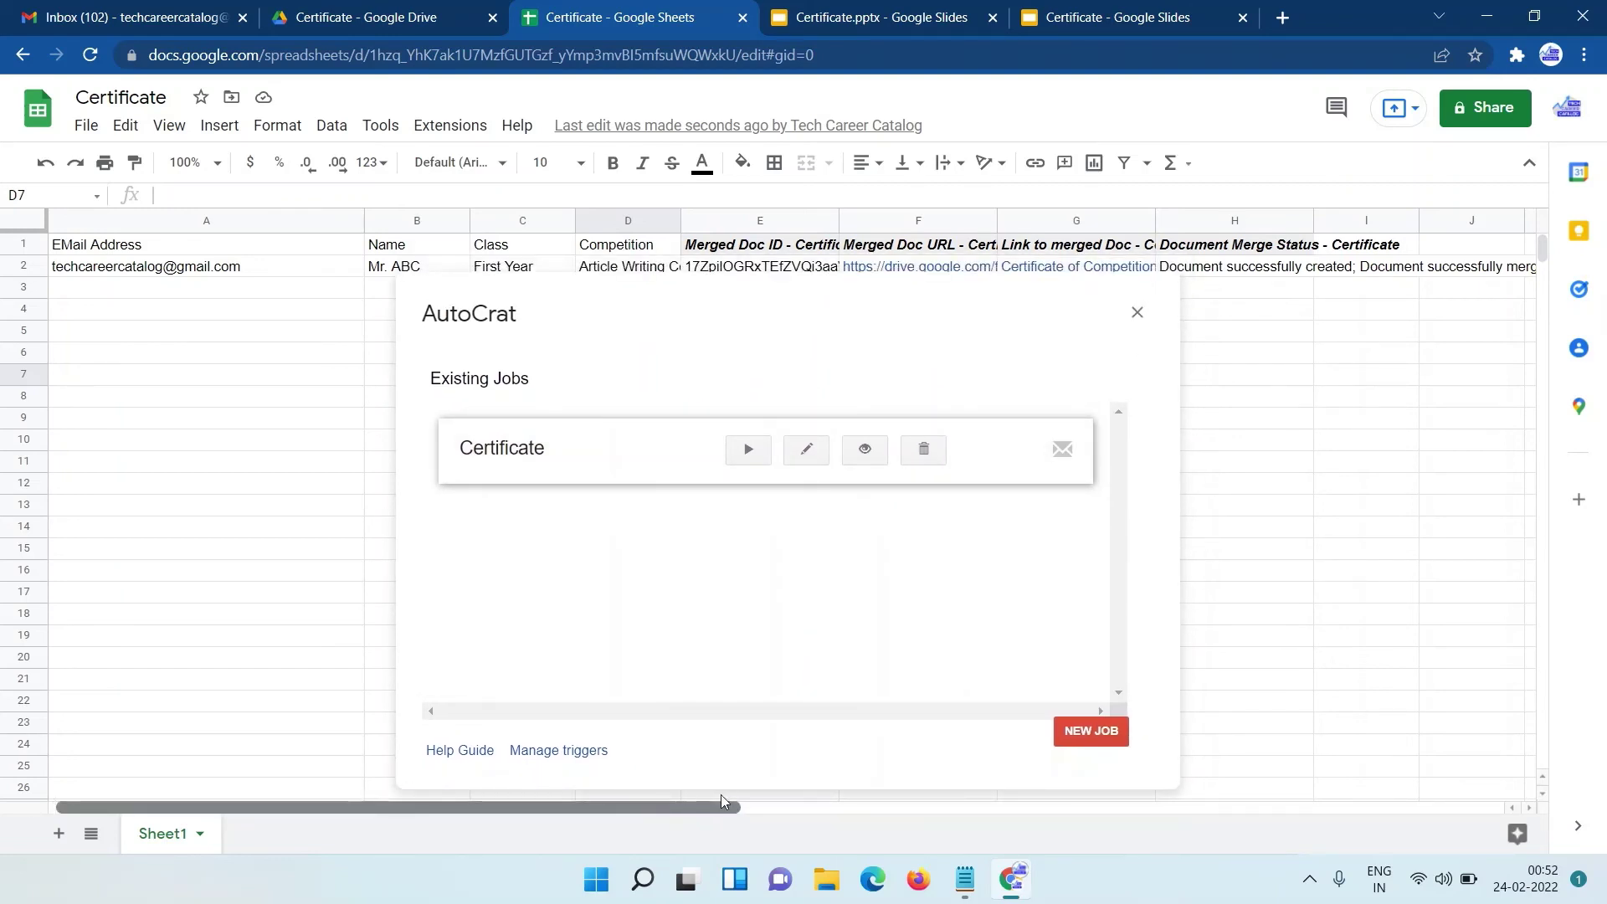
{"action": "left_click_drag", "start_coordinate": [720, 804], "coordinate": [855, 804]}
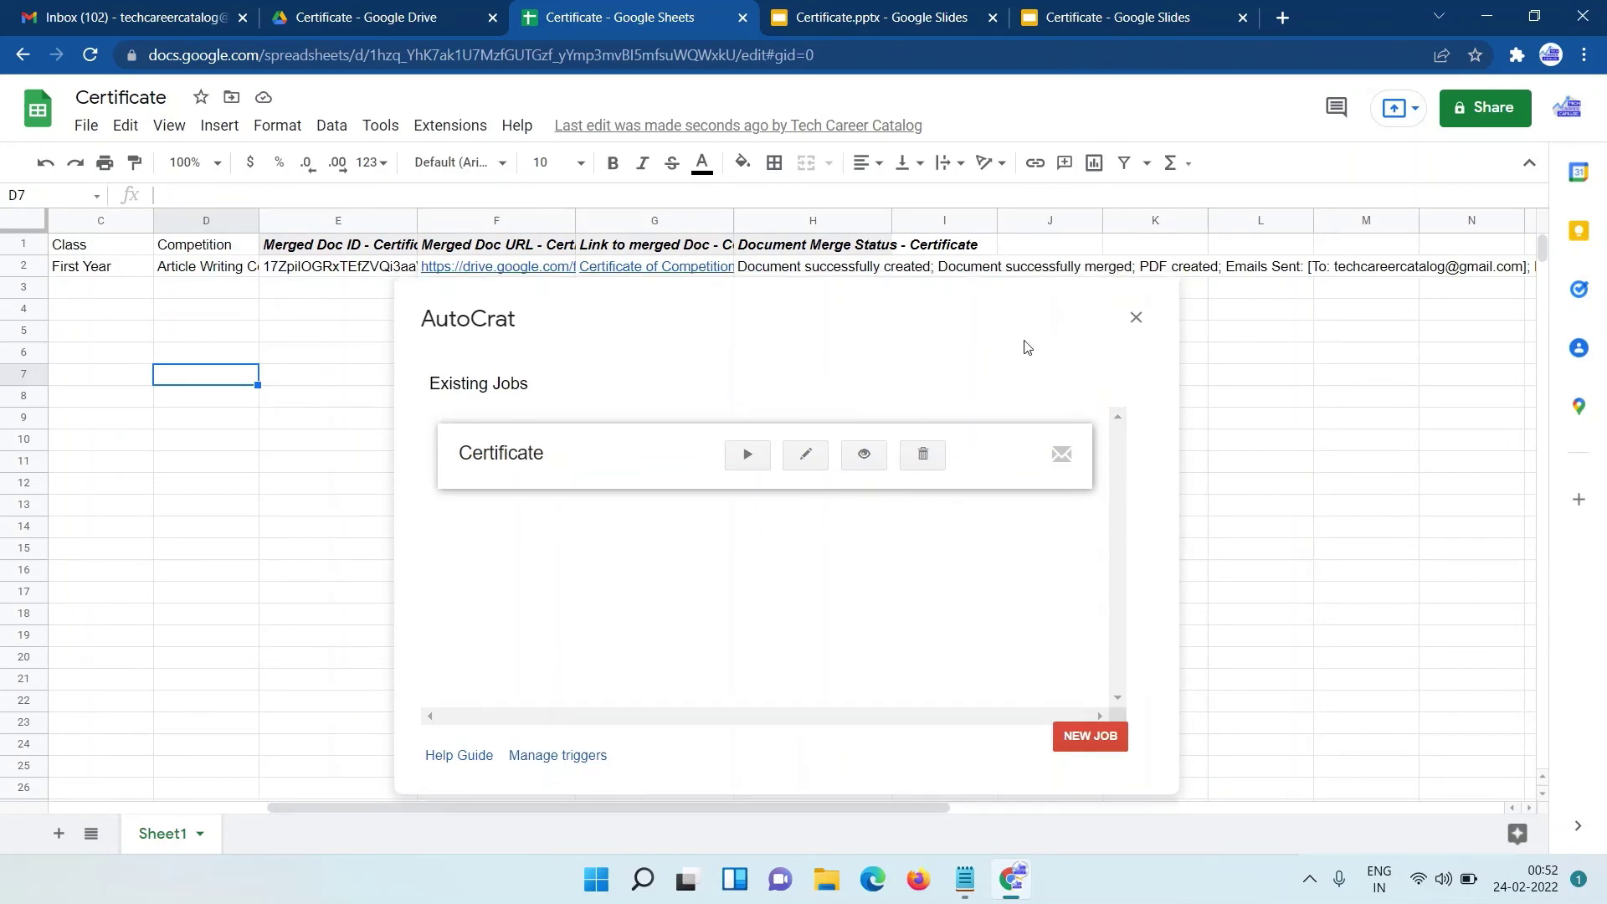
{"action": "left_click_drag", "start_coordinate": [1026, 346], "coordinate": [1023, 322]}
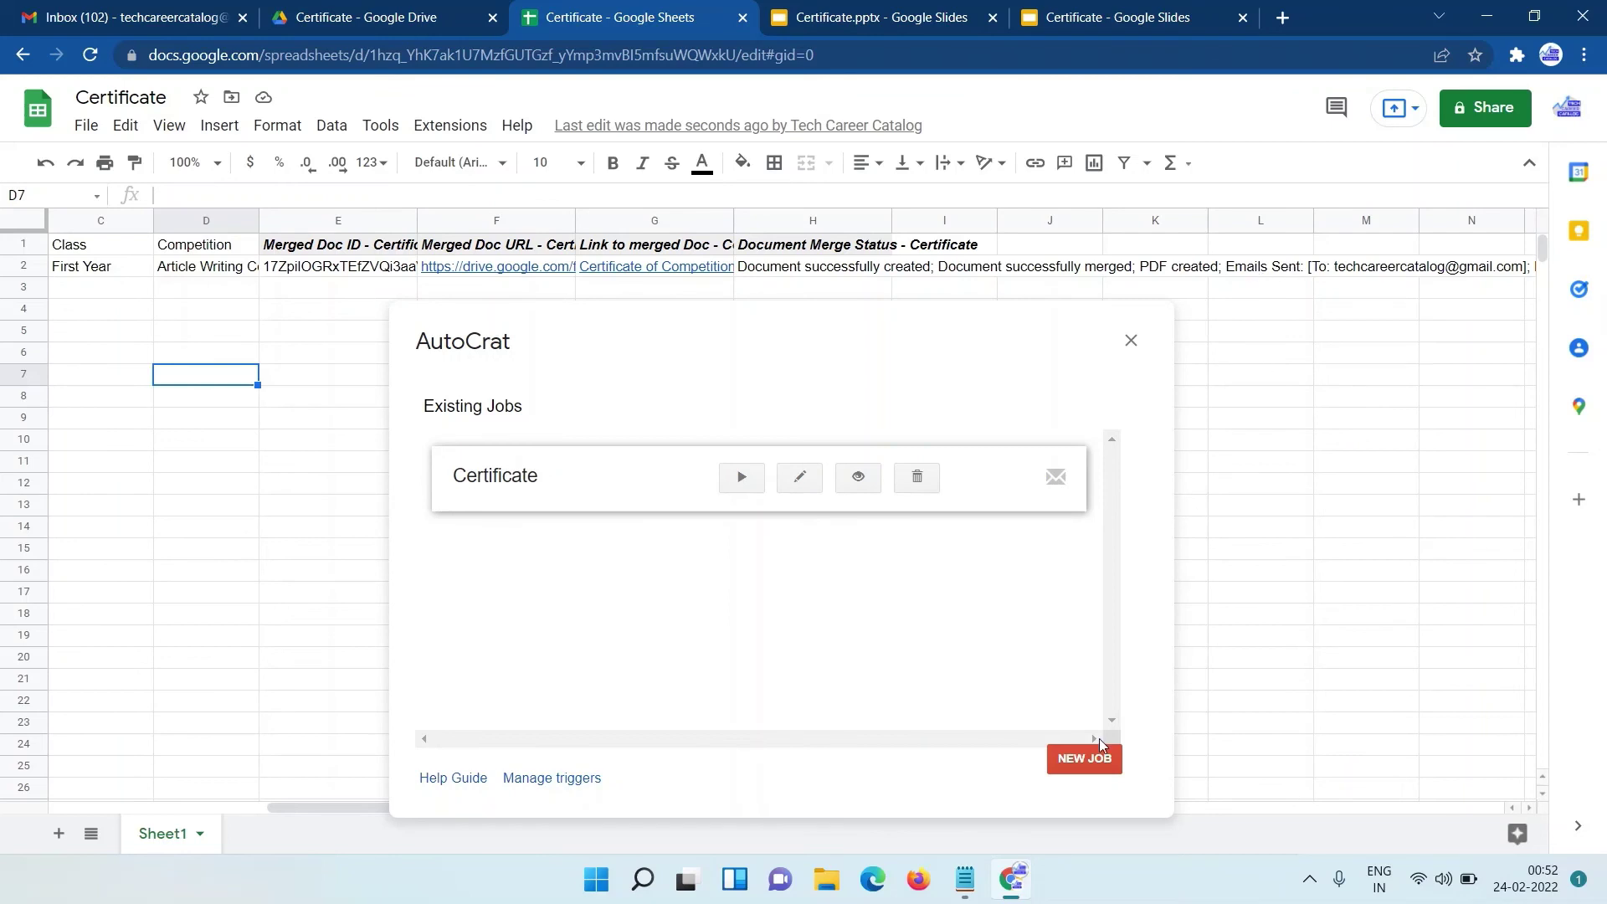
Step: Refresh Gmail, open the Certificate email to Mr. ABC and preview its PDF attachment
{"action": "left_click", "coordinate": [137, 17]}
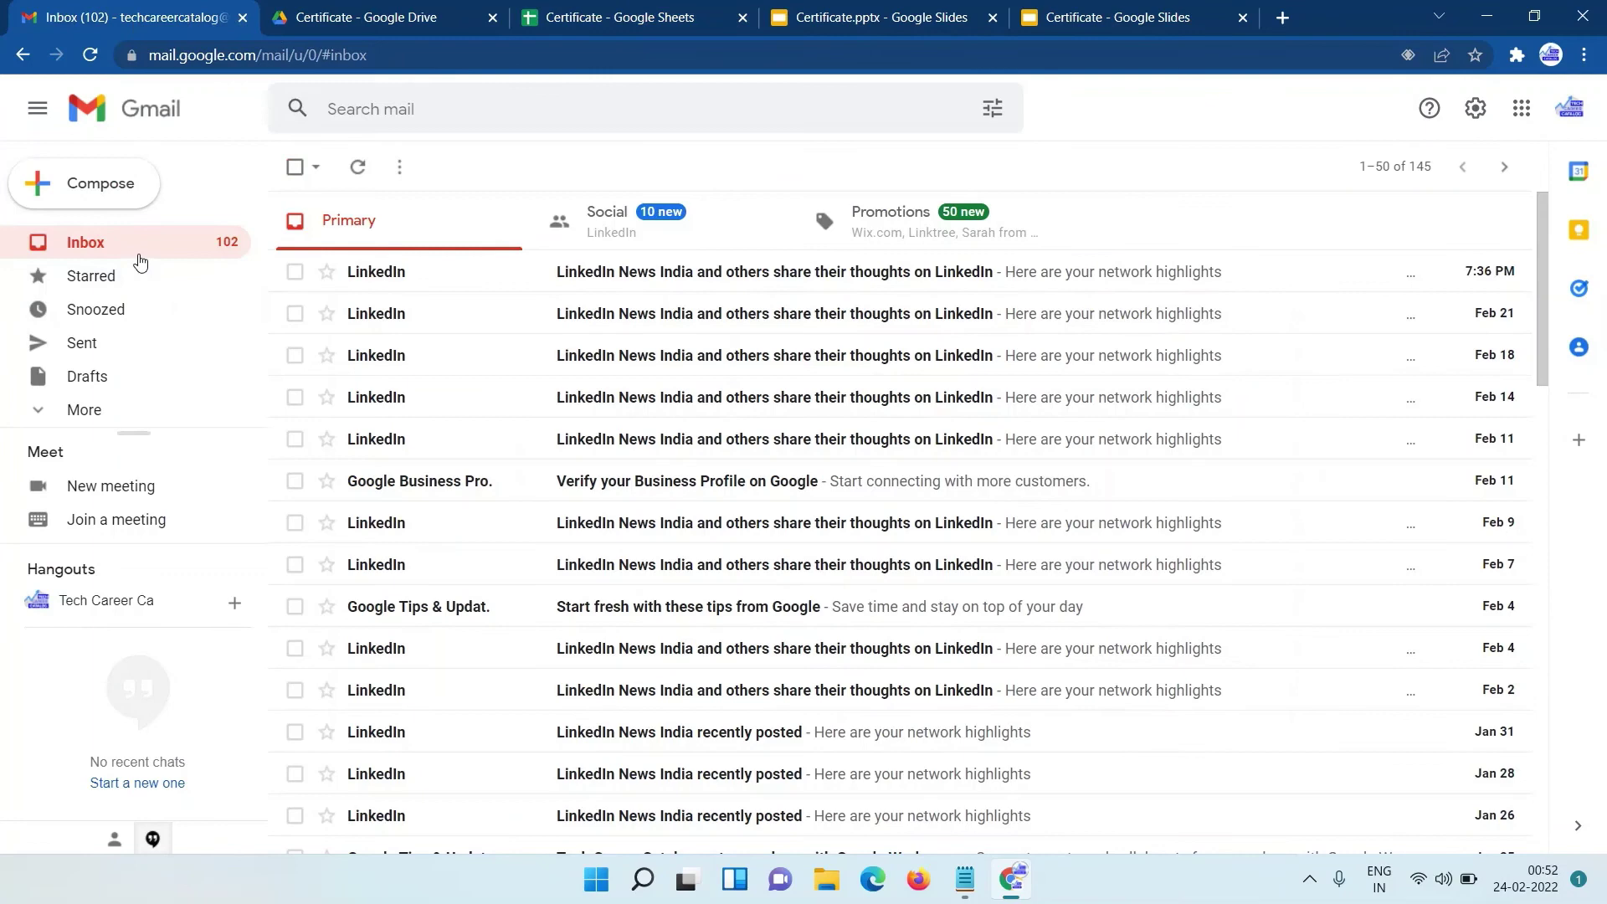
{"action": "left_click", "coordinate": [86, 242]}
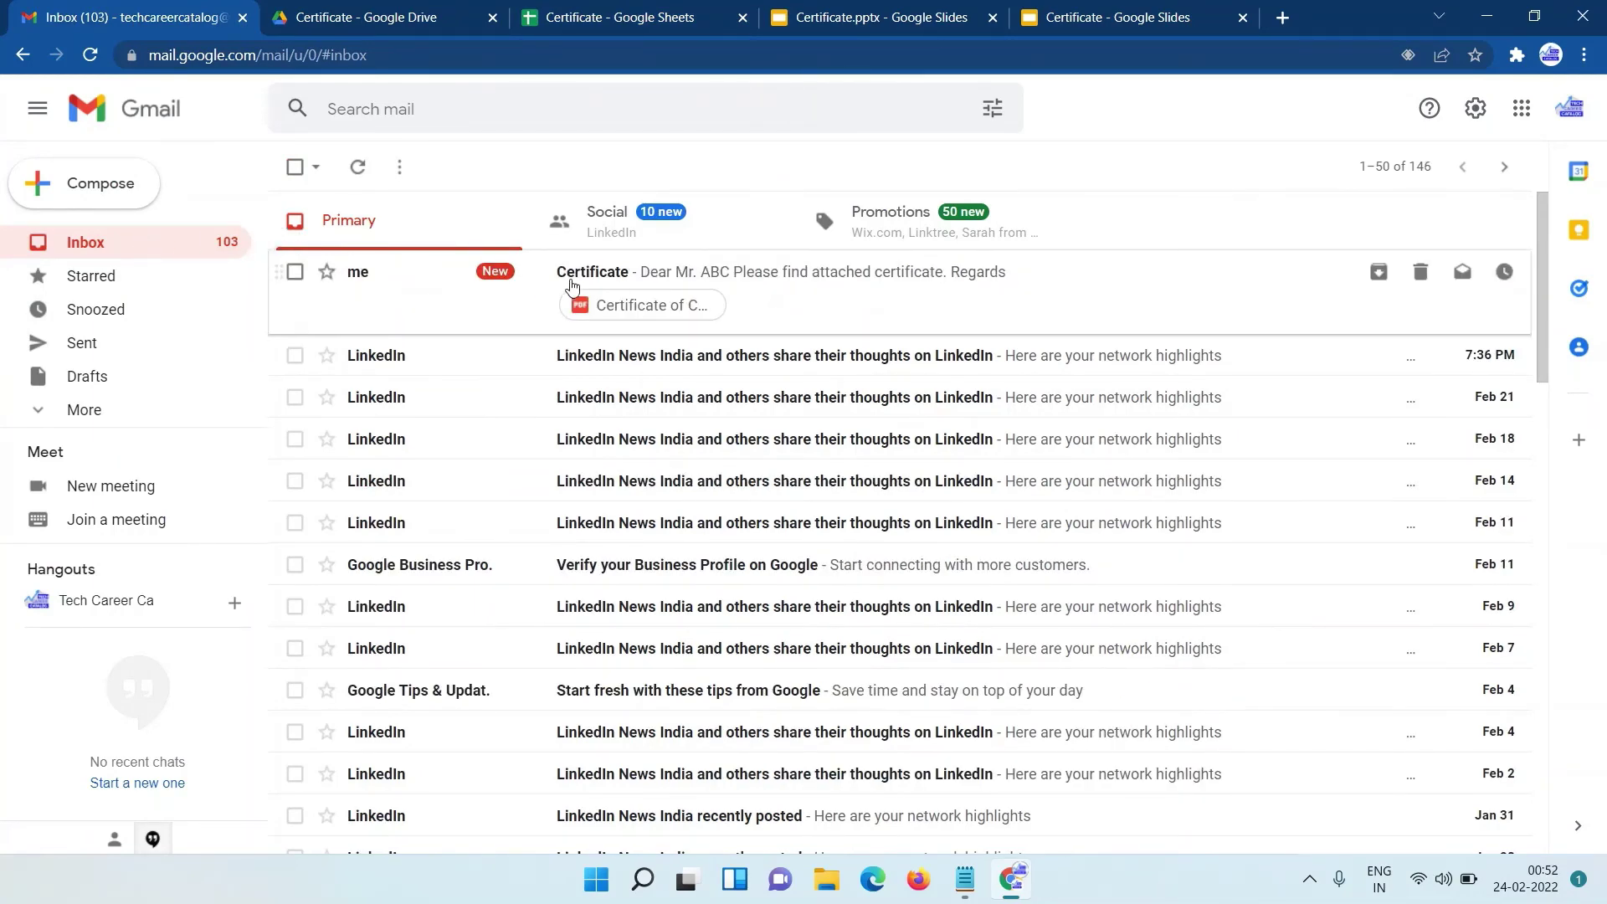
{"action": "left_click", "coordinate": [760, 292]}
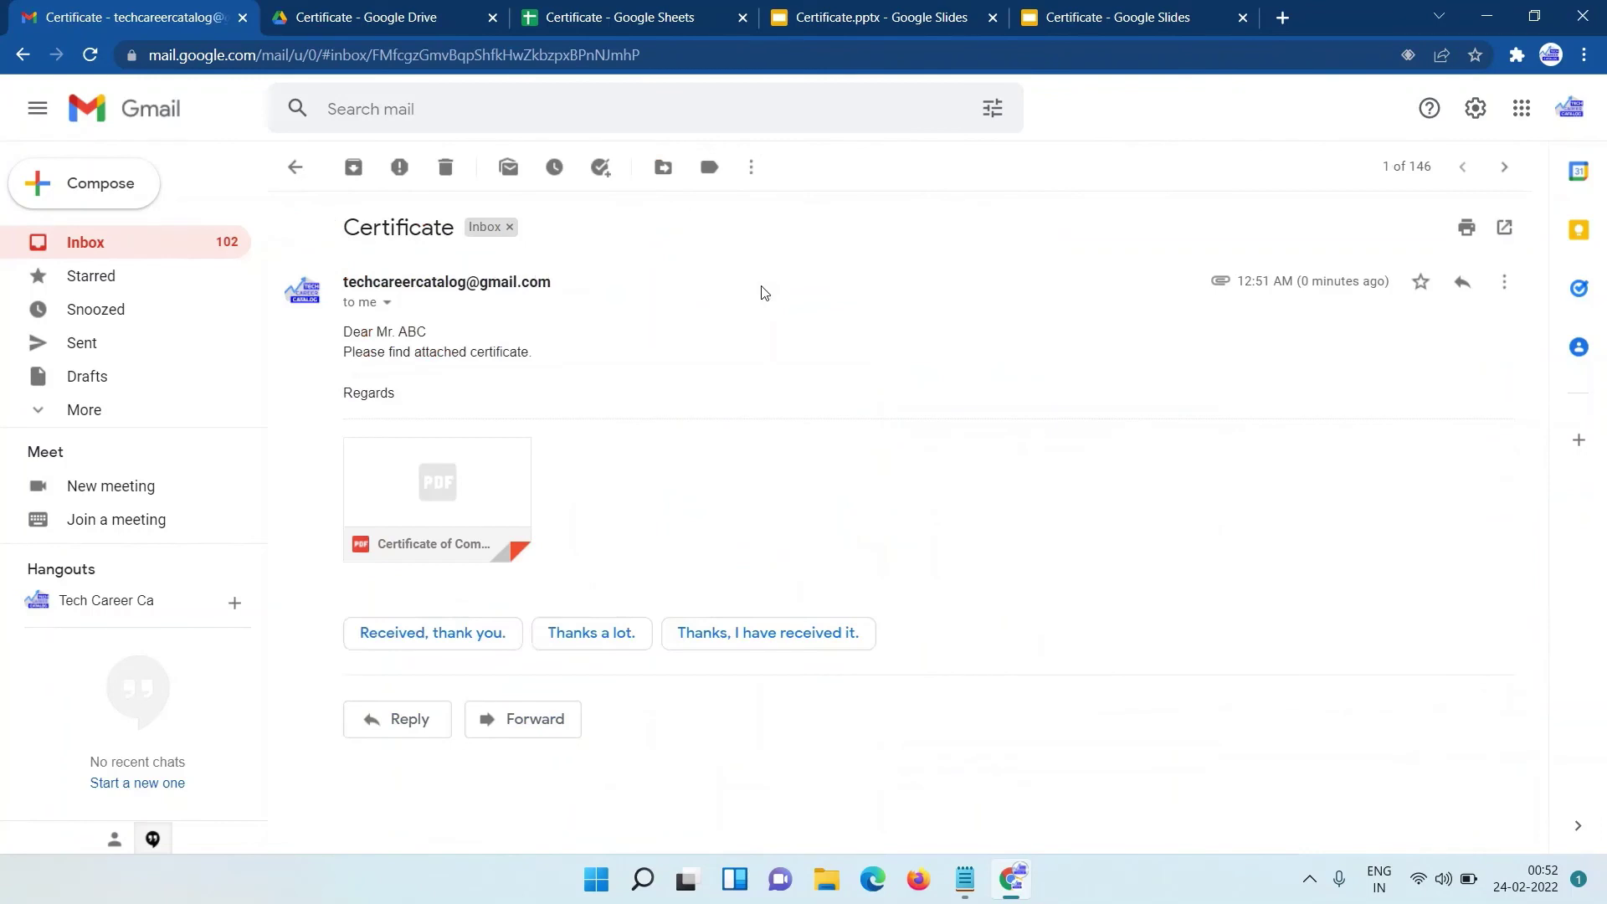
{"action": "triple_click", "coordinate": [377, 330]}
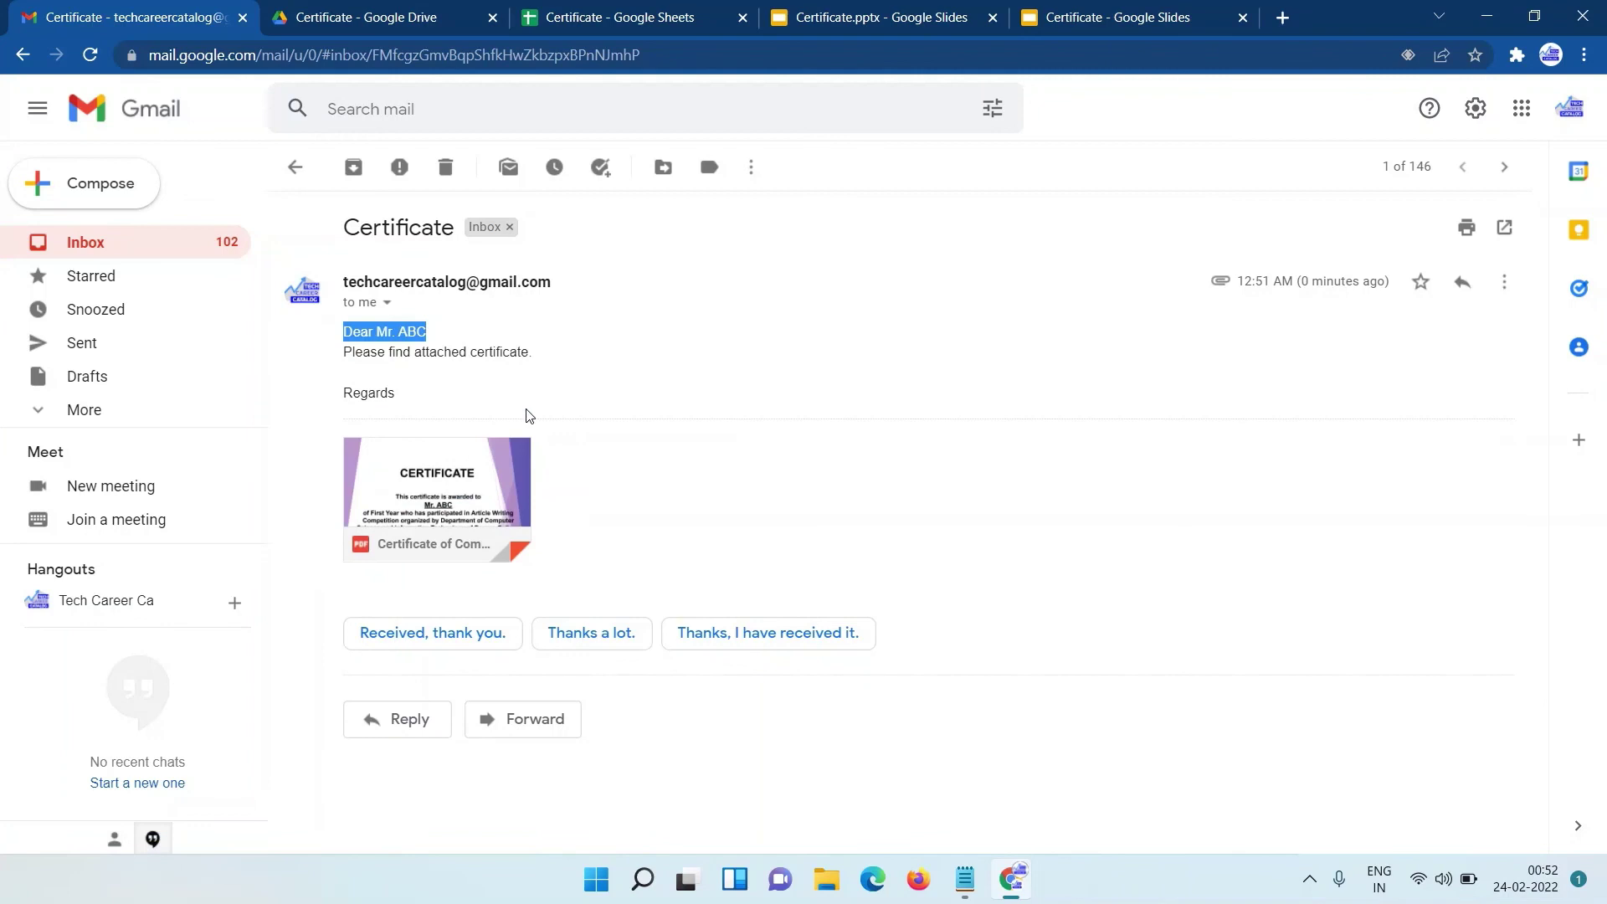
{"action": "mouse_move", "coordinate": [437, 498]}
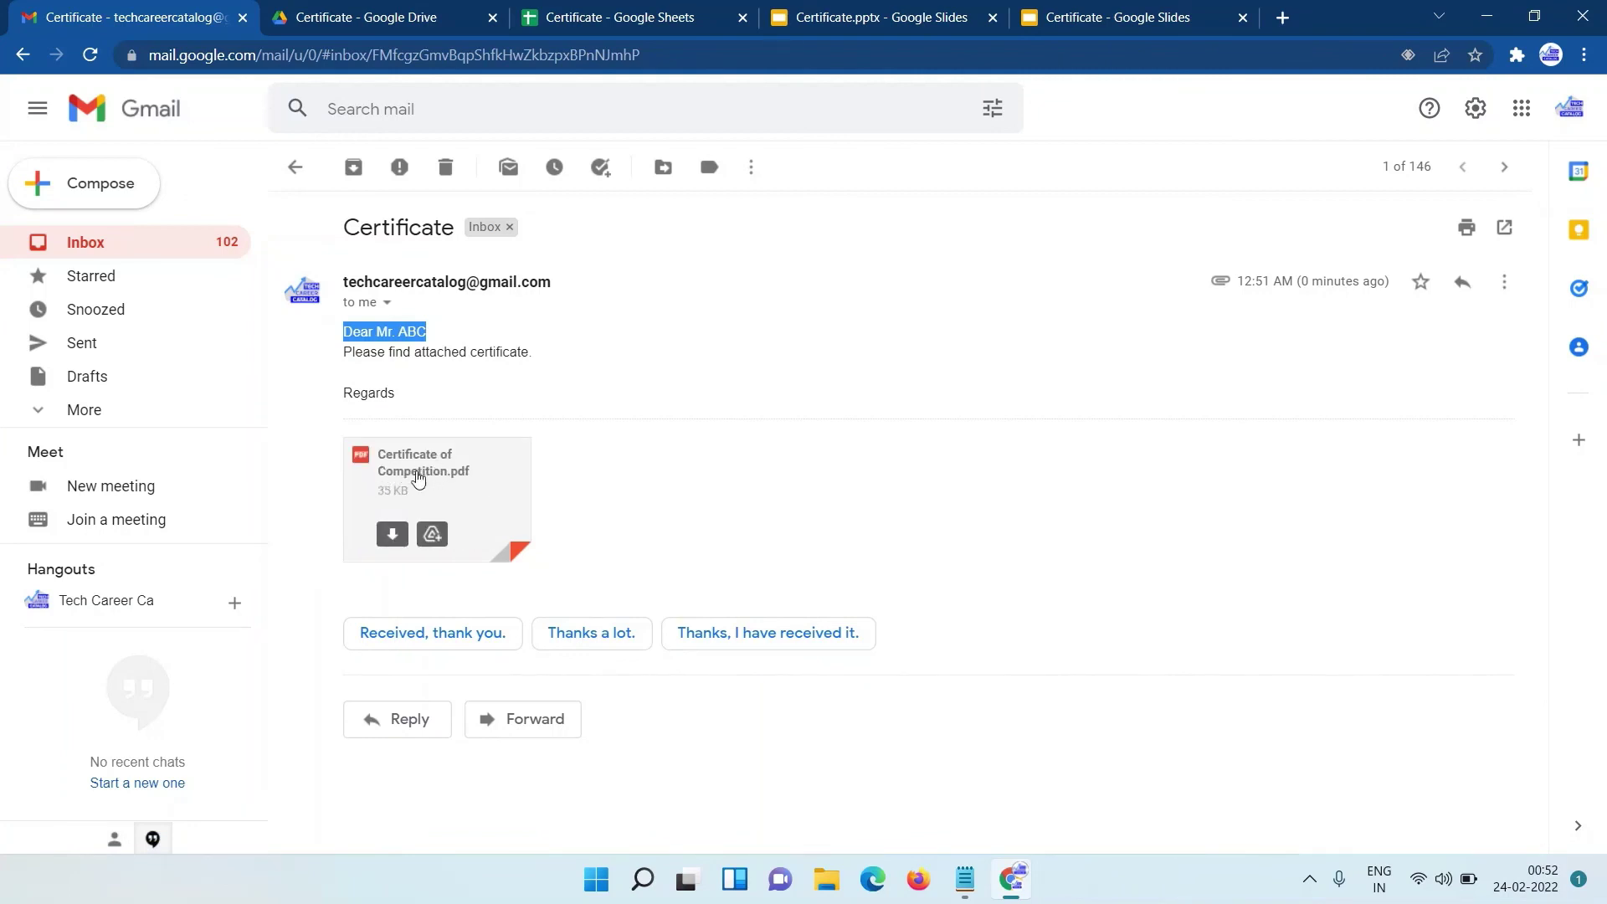
{"action": "left_click", "coordinate": [447, 486]}
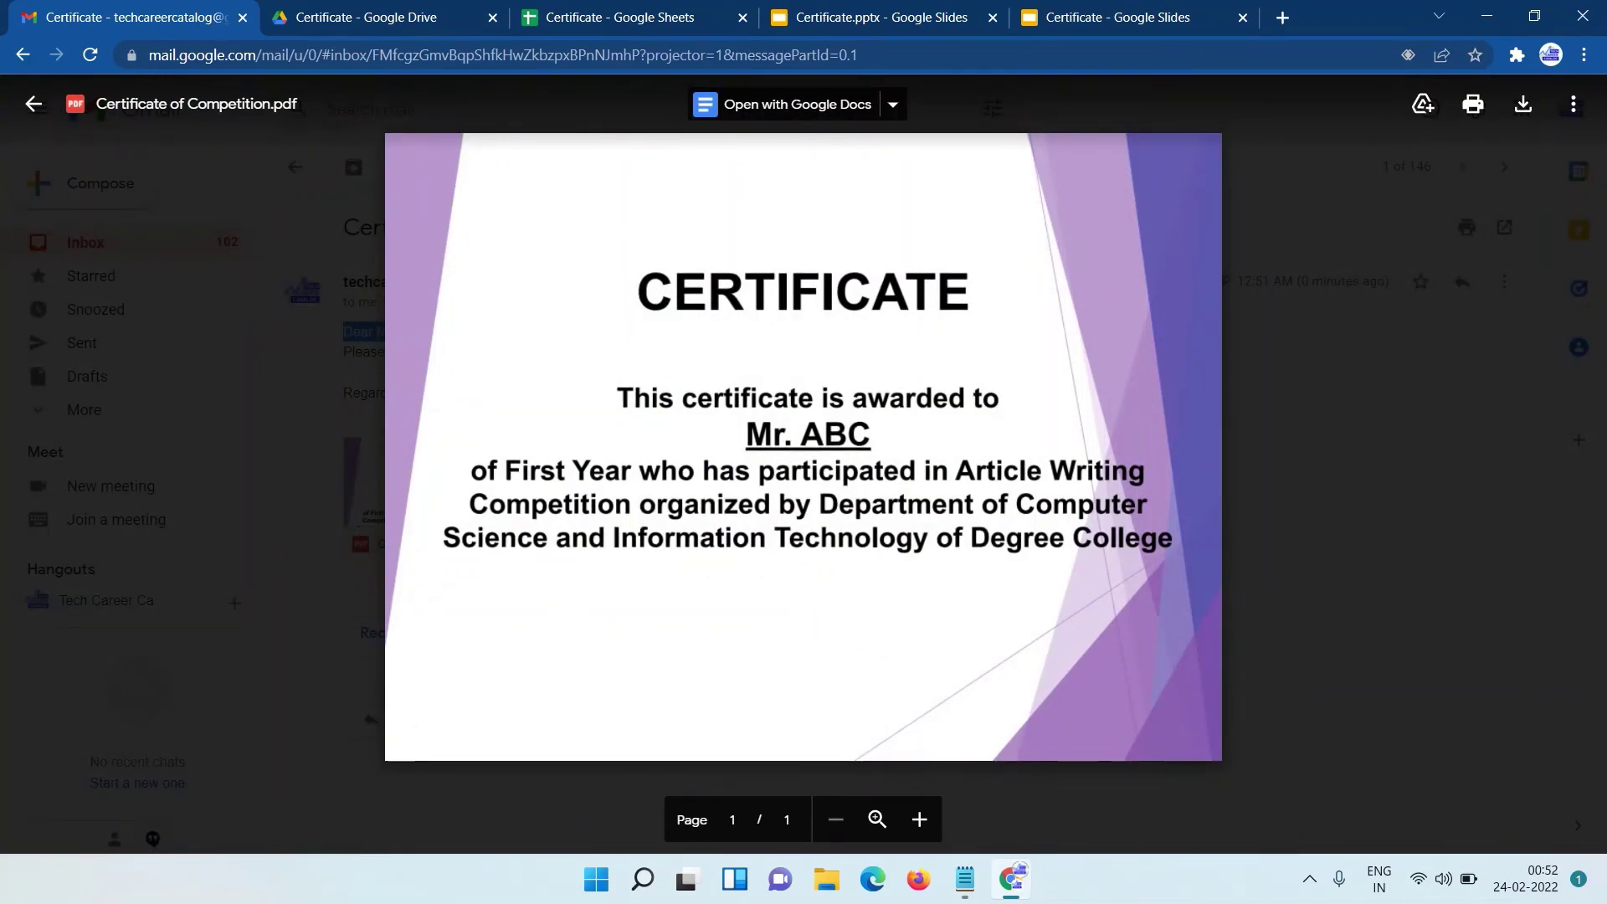
{"action": "key", "text": "Escape"}
{"action": "left_click", "coordinate": [366, 17]}
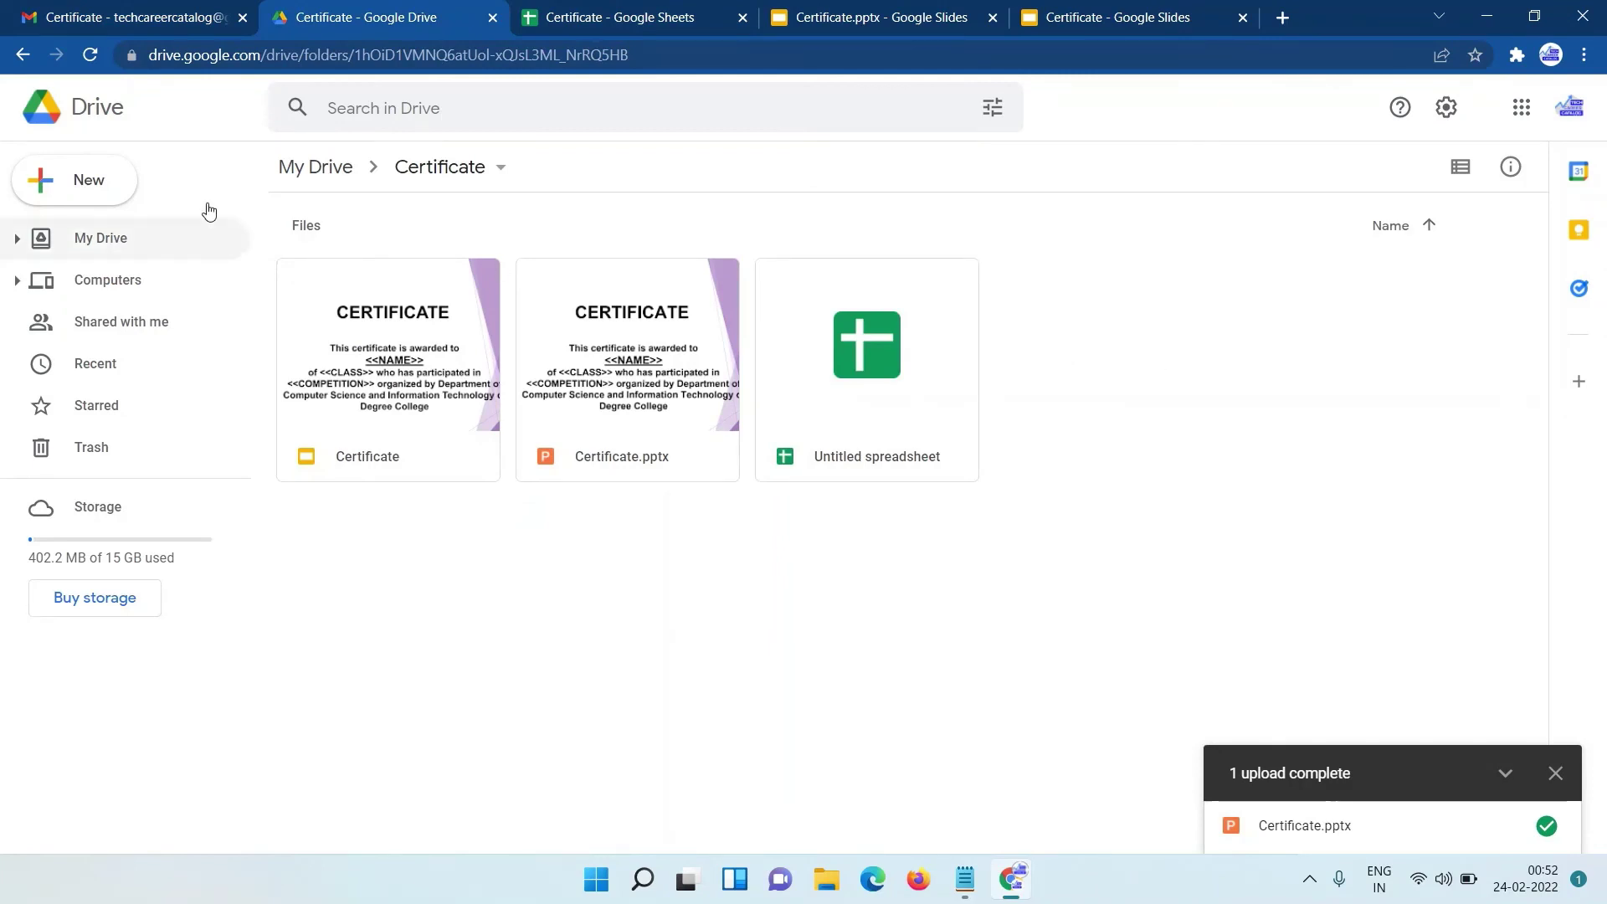
Step: Reload the Certificate folder and preview the new Certificate of Competition PDF for Mr. ABC
{"action": "left_click", "coordinate": [90, 54]}
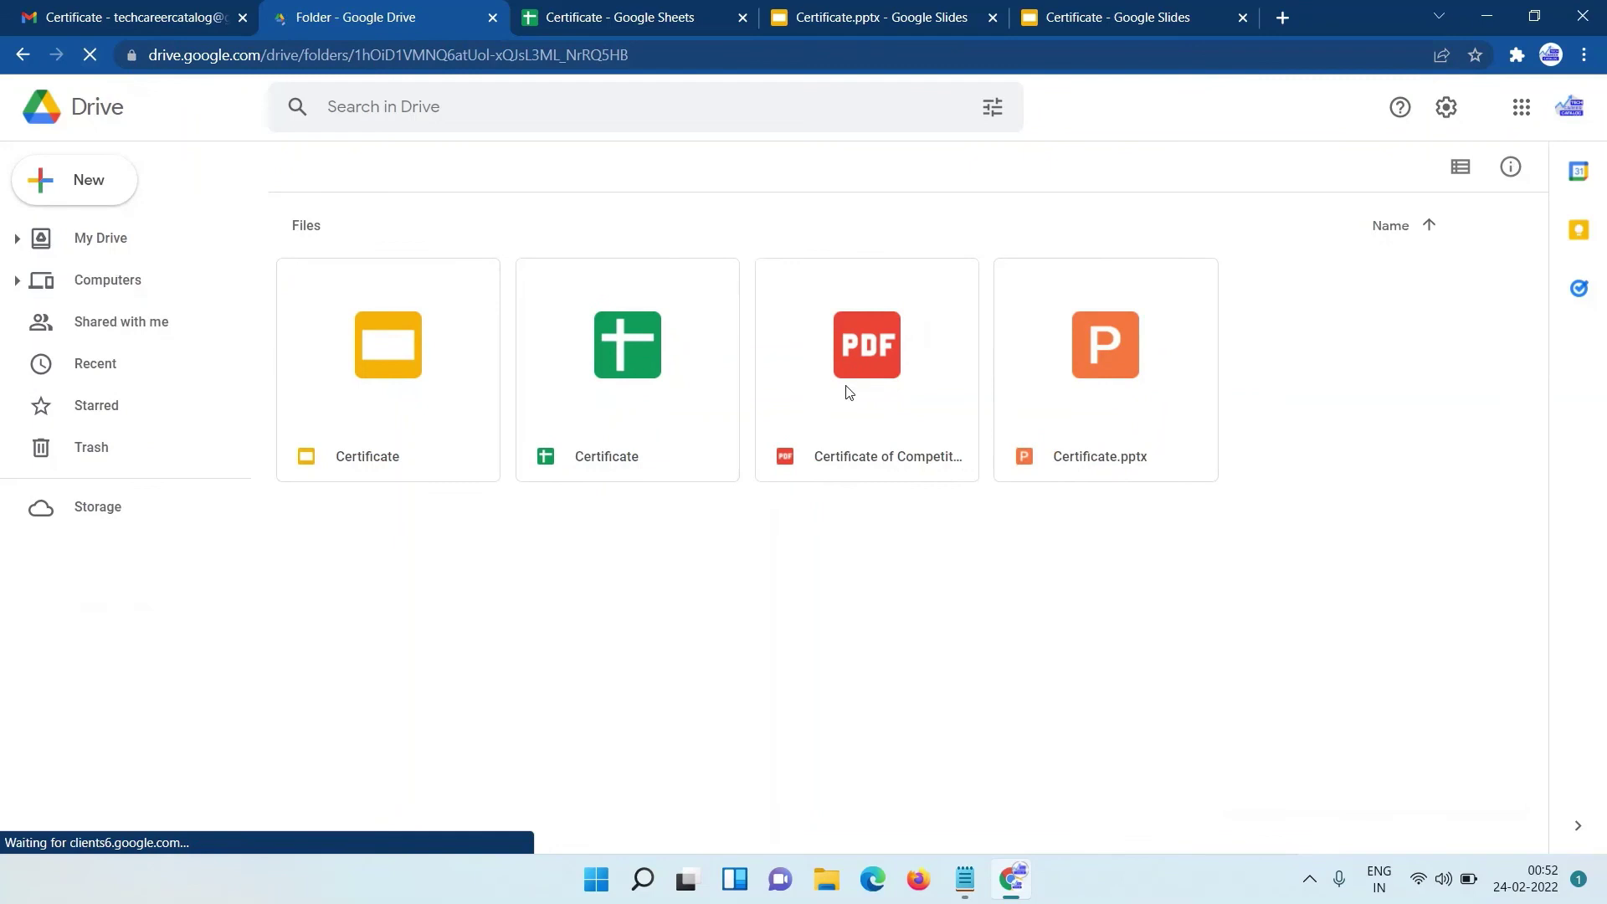
{"action": "left_click", "coordinate": [848, 377]}
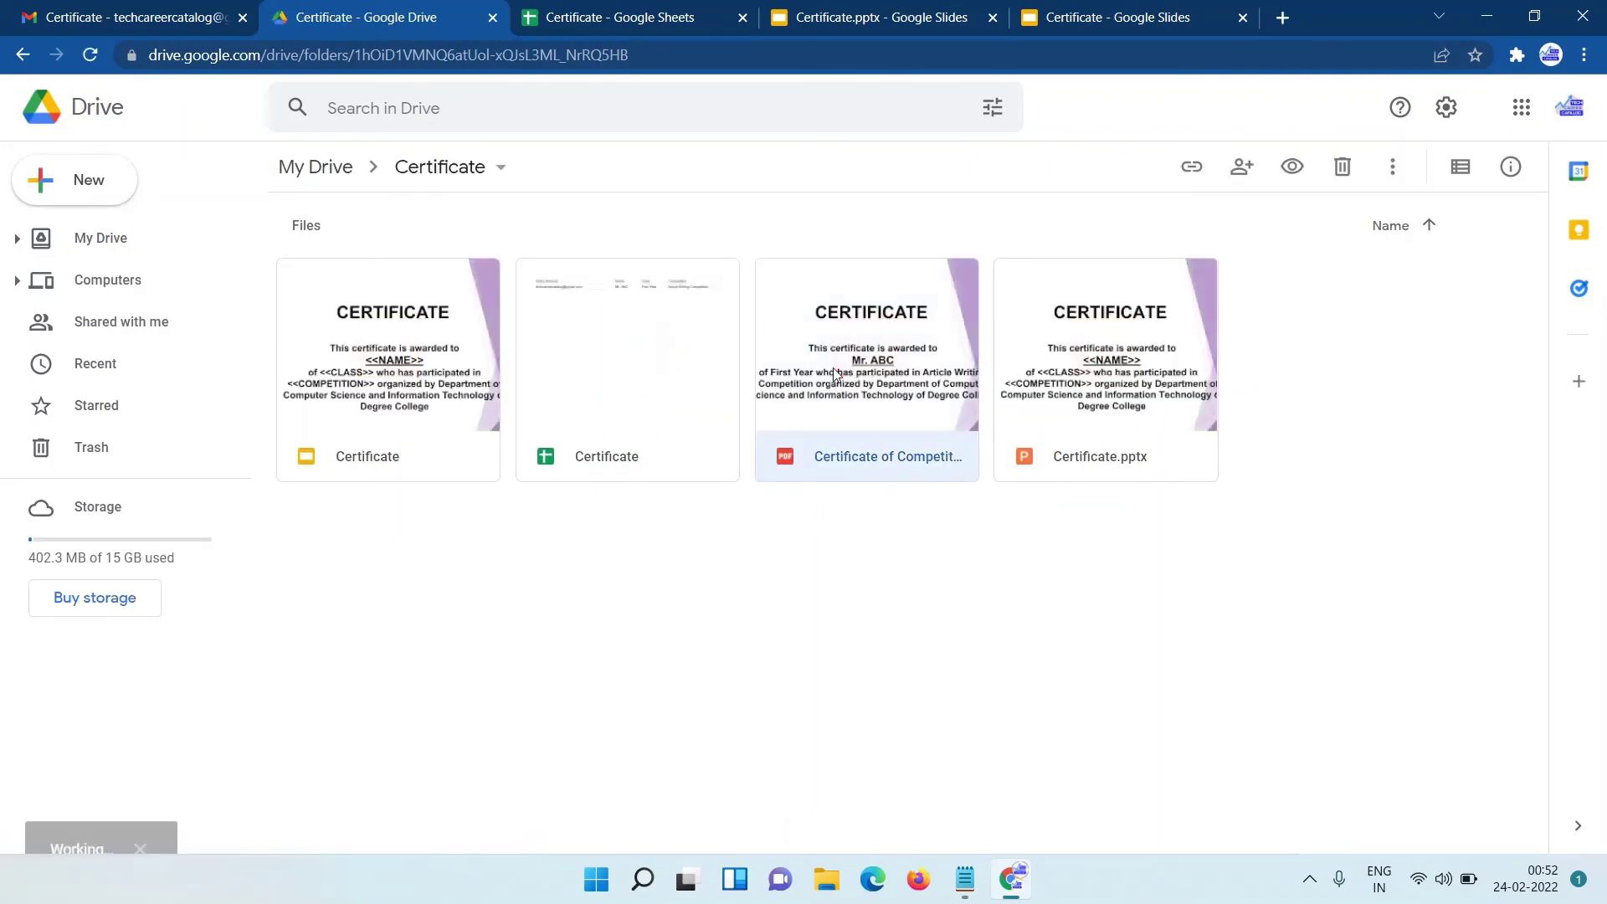
{"action": "double_click", "coordinate": [833, 368]}
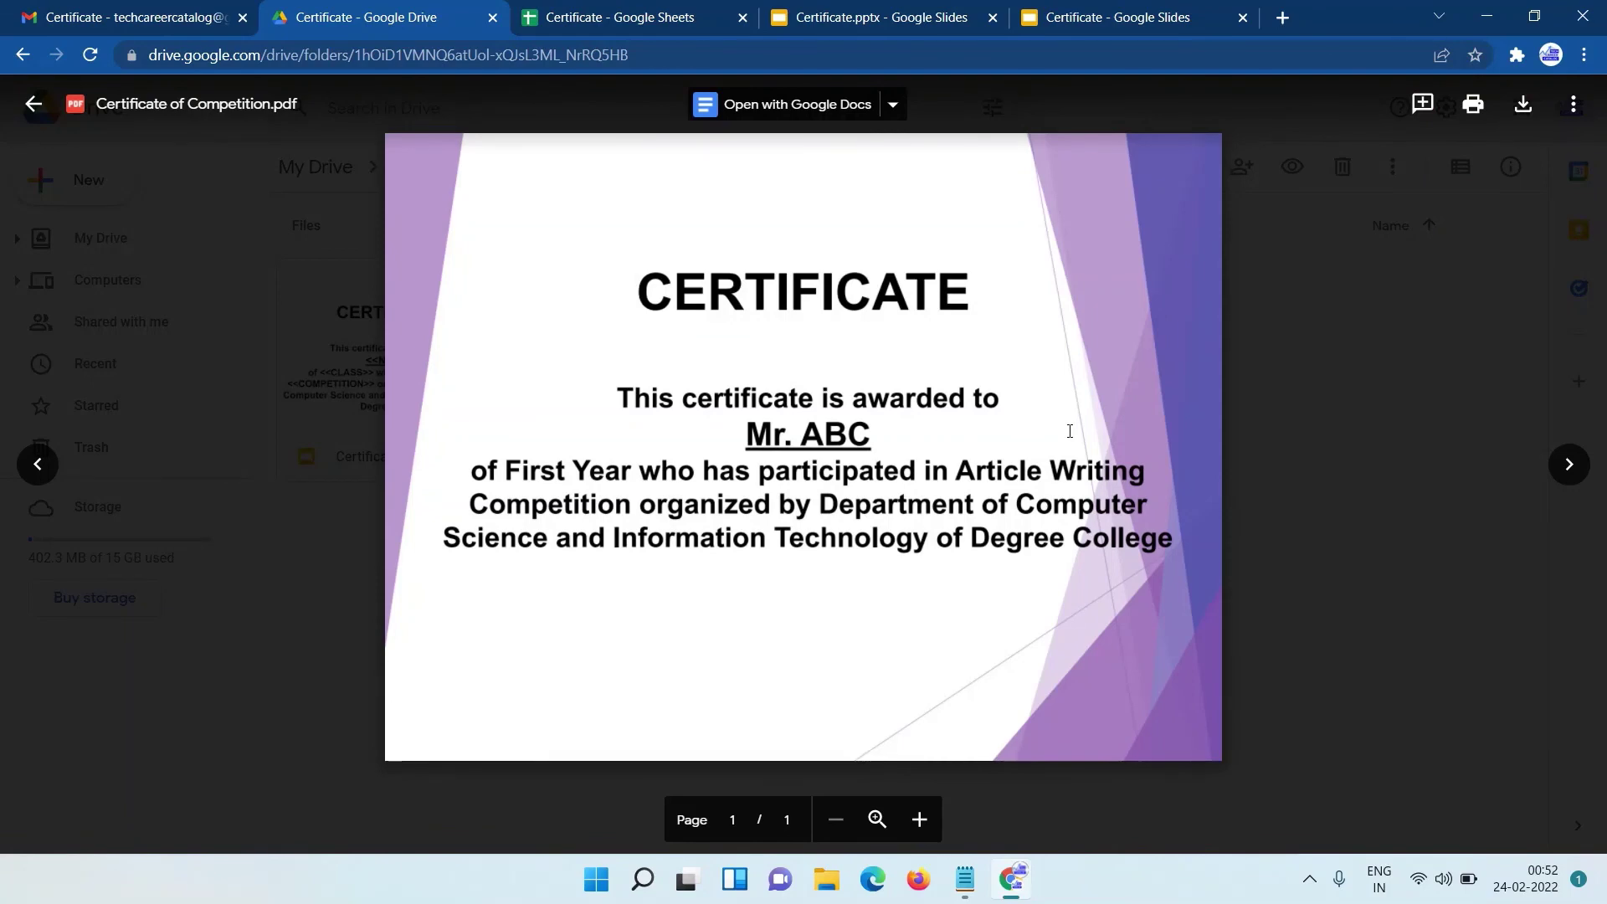
{"action": "key", "text": "Escape"}
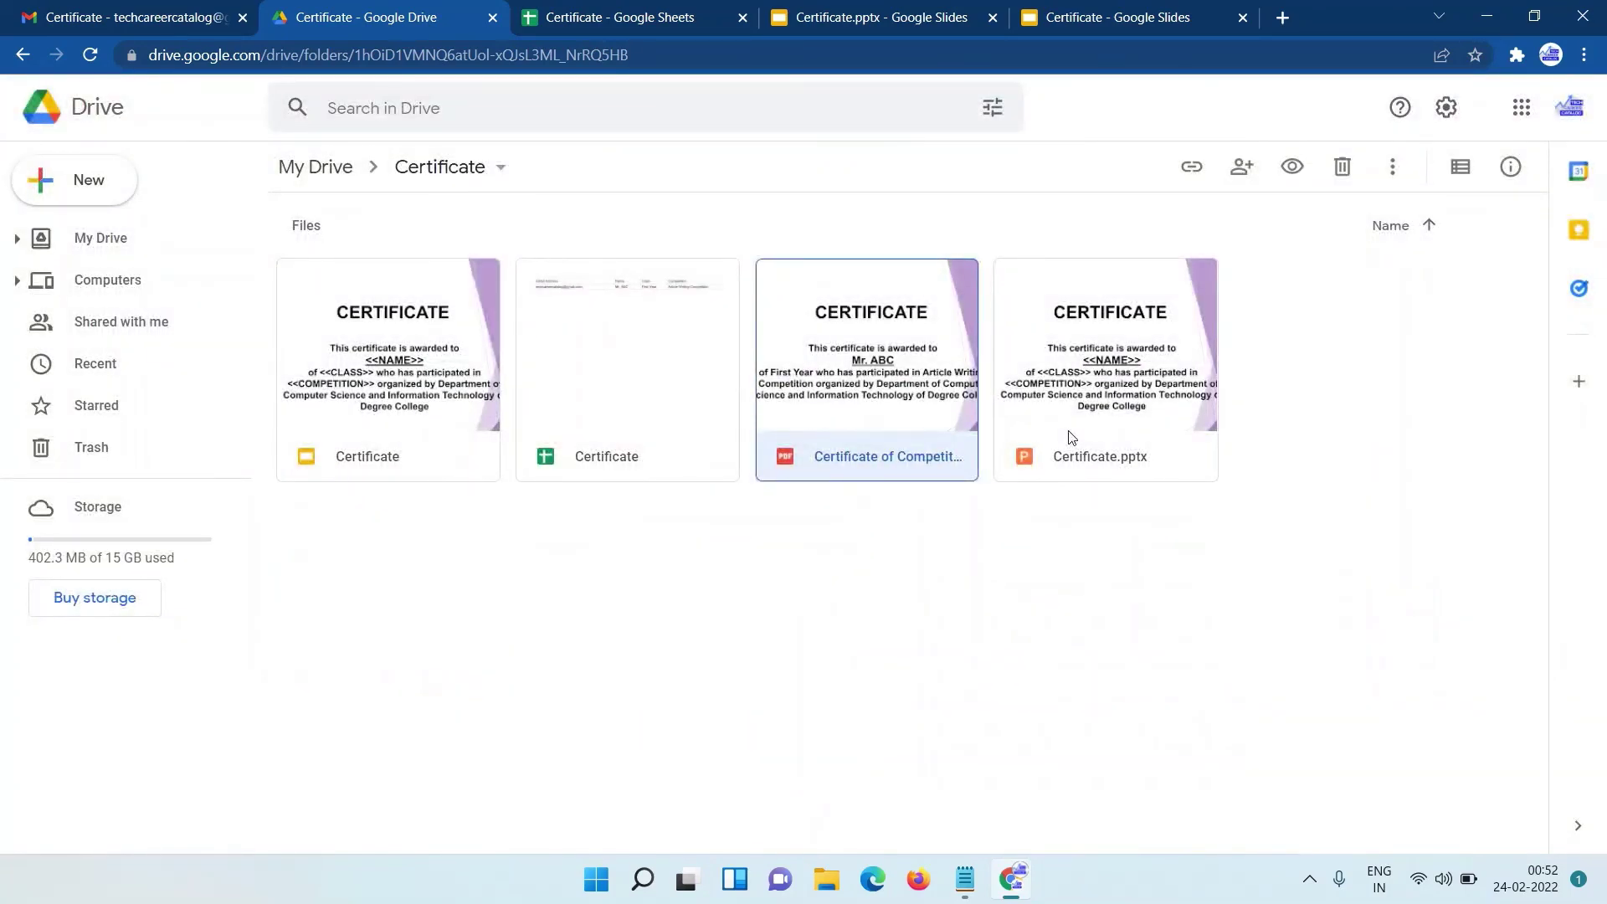
{"action": "left_click", "coordinate": [980, 659]}
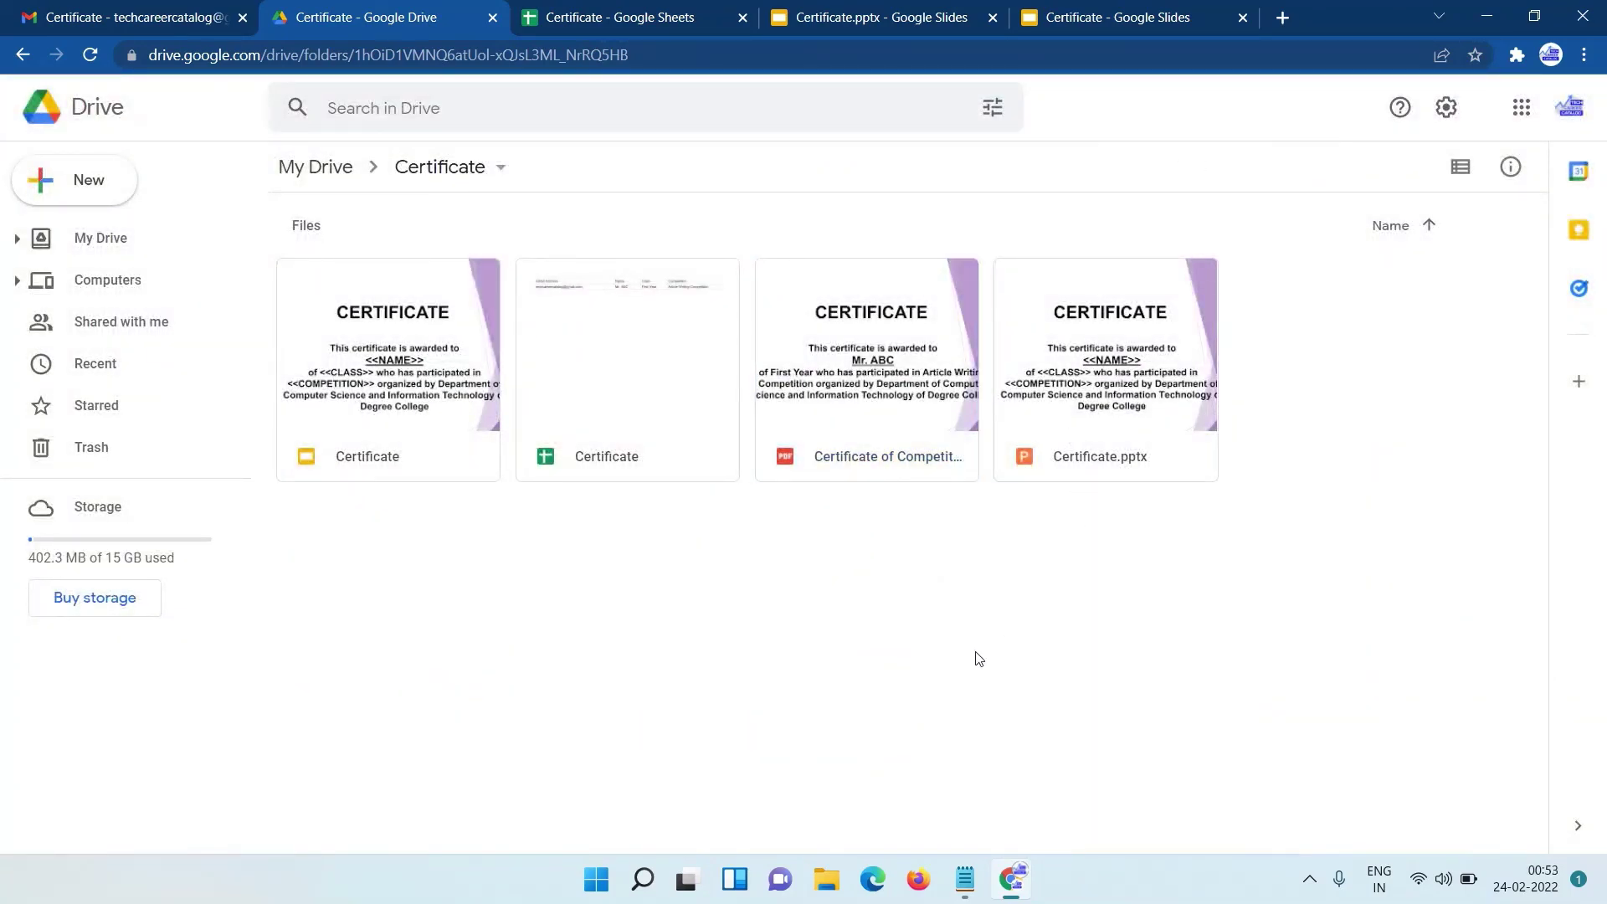